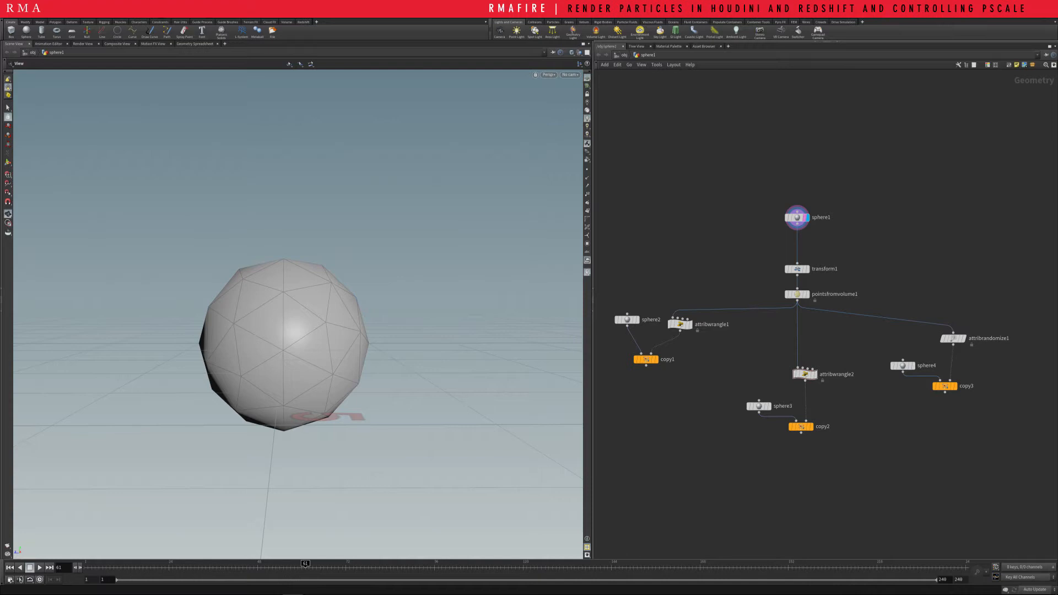
Go up to the object level and rename the sphere1 geometry object to particles
{"action": "key", "text": "u"}
{"action": "left_click_drag", "start_coordinate": [826, 314], "coordinate": [754, 290]}
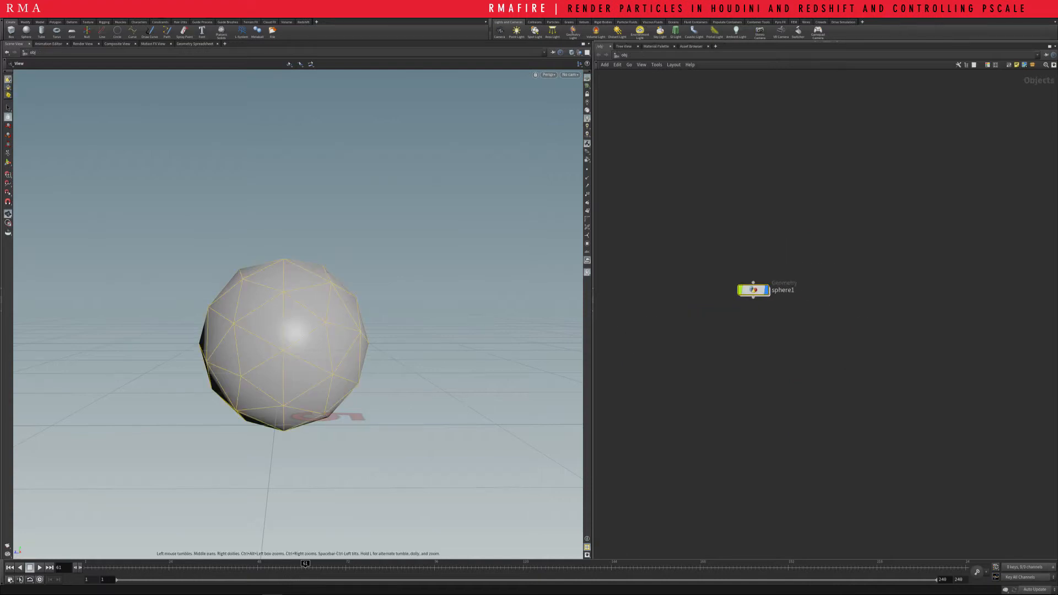
{"action": "double_click", "coordinate": [784, 291]}
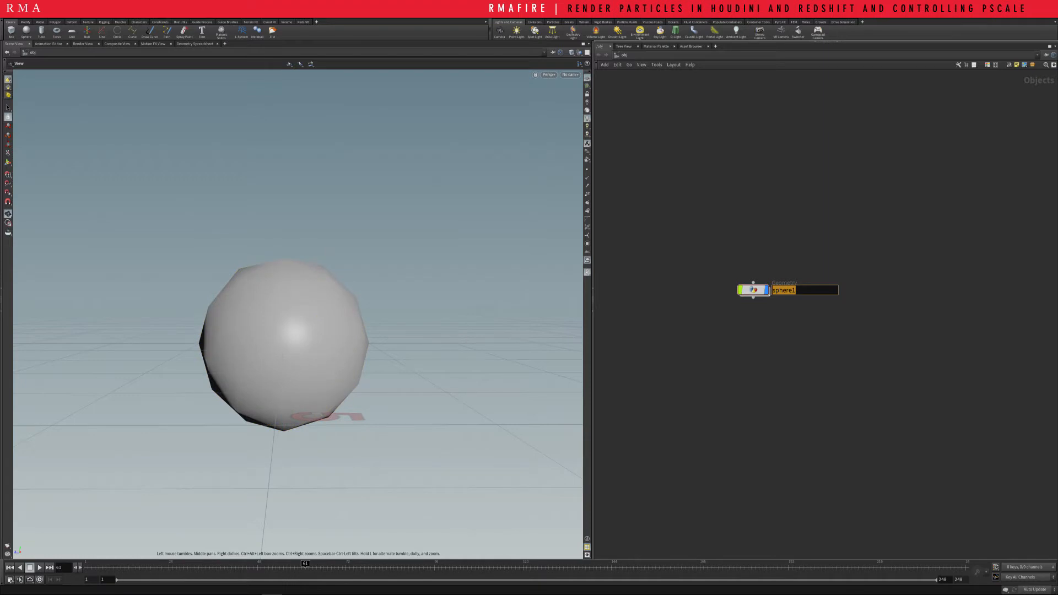
{"action": "type", "text": "partilces"}
{"action": "key", "text": "Return"}
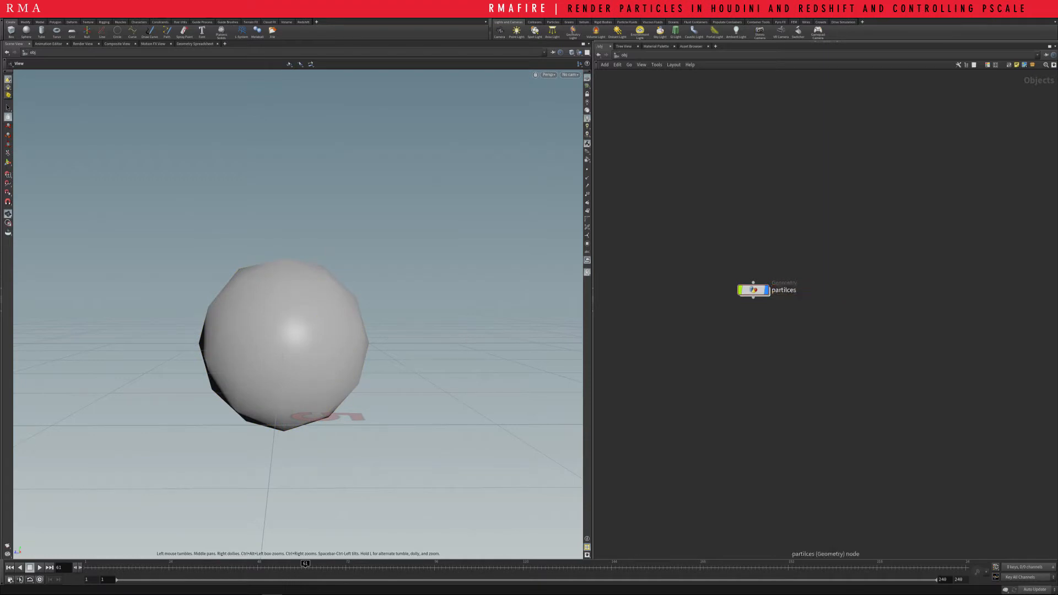
{"action": "double_click", "coordinate": [784, 291]}
{"action": "type", "text": "particles"}
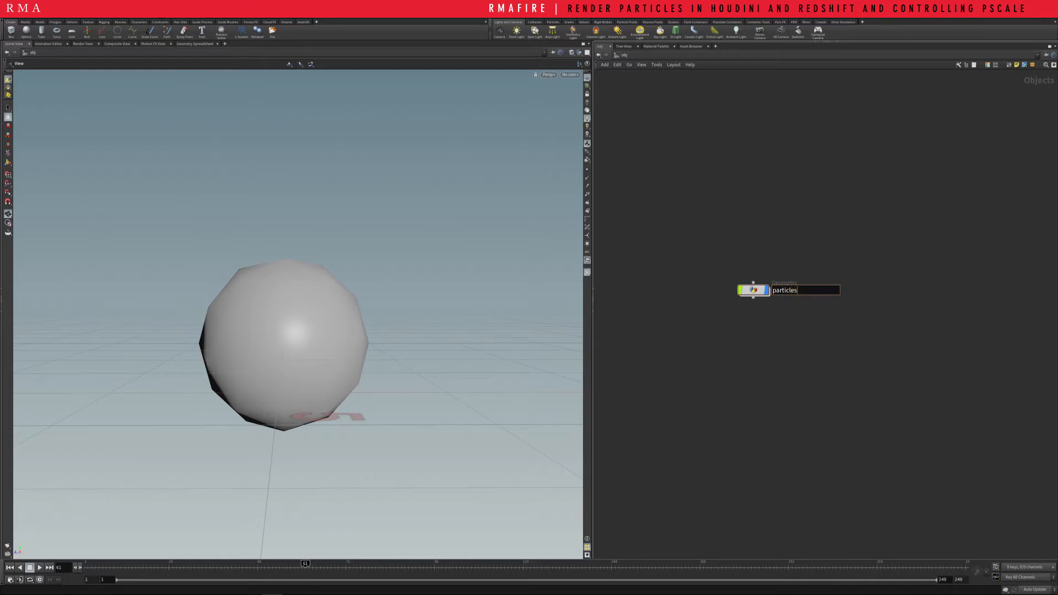
{"action": "key", "text": "Return"}
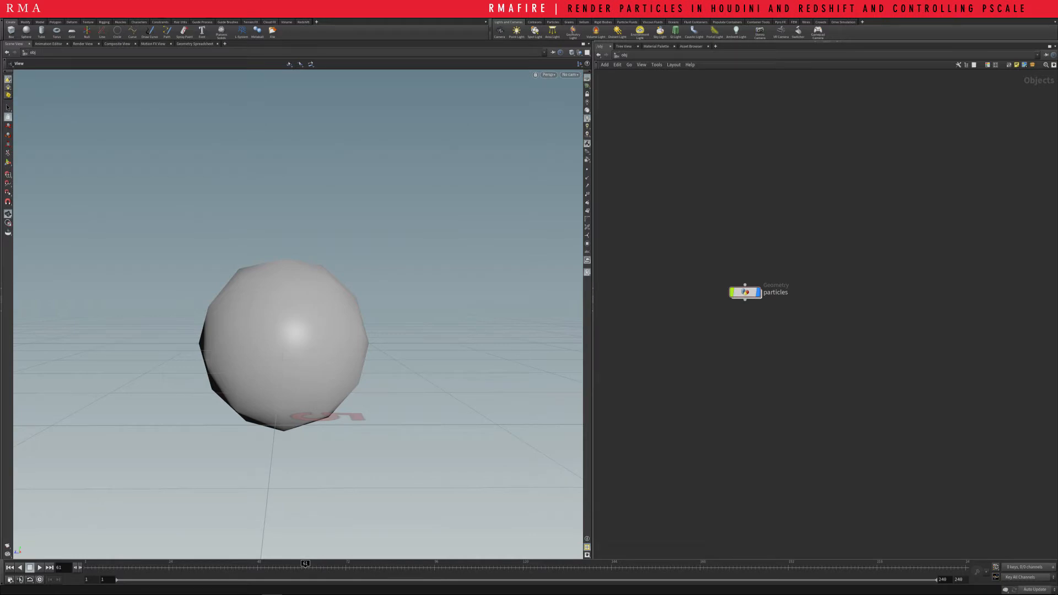
Show the particles object's parameters over the network, enlarge the parameter area, and move the object clear of it, keeping it selected
{"action": "left_click_drag", "start_coordinate": [745, 293], "coordinate": [720, 294]}
{"action": "left_click", "coordinate": [739, 330]}
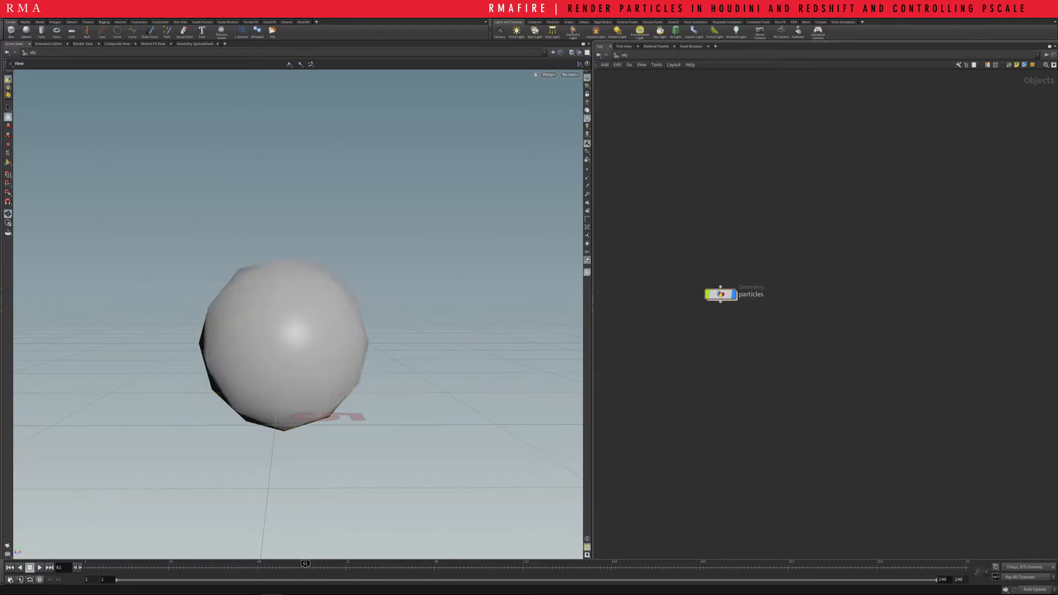
{"action": "key", "text": "p"}
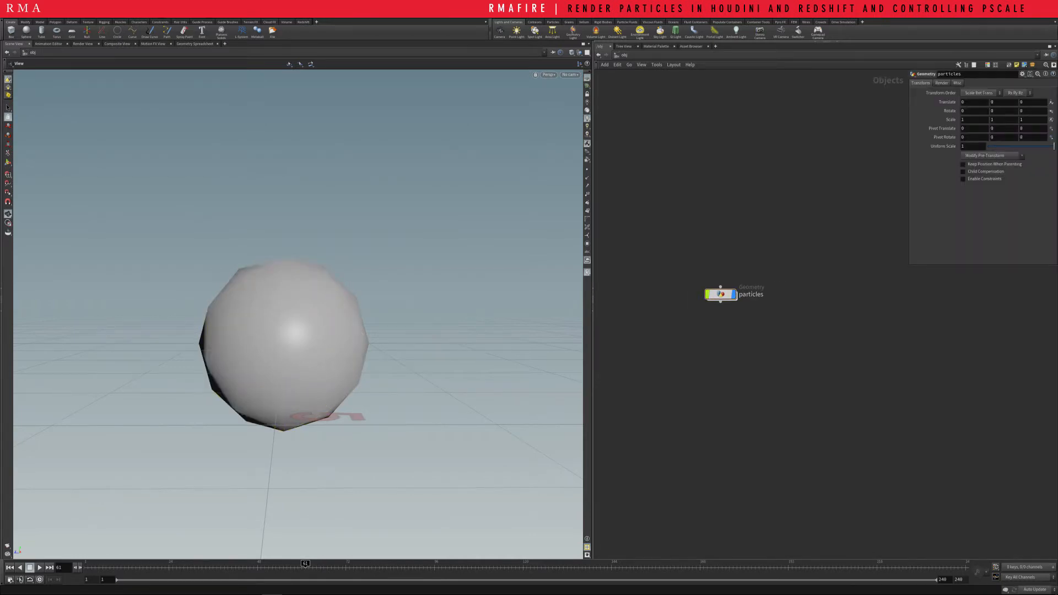
{"action": "left_click_drag", "start_coordinate": [909, 265], "coordinate": [754, 389]}
{"action": "left_click_drag", "start_coordinate": [721, 294], "coordinate": [690, 284]}
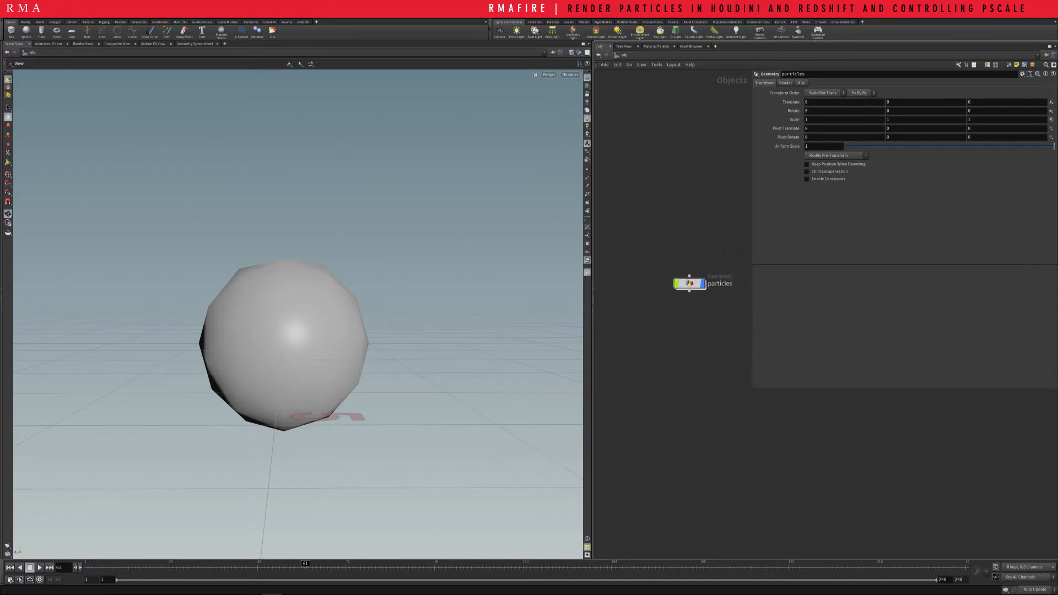
{"action": "middle_click_drag", "start_coordinate": [690, 283], "coordinate": [672, 278]}
{"action": "left_click_drag", "start_coordinate": [642, 237], "coordinate": [689, 307]}
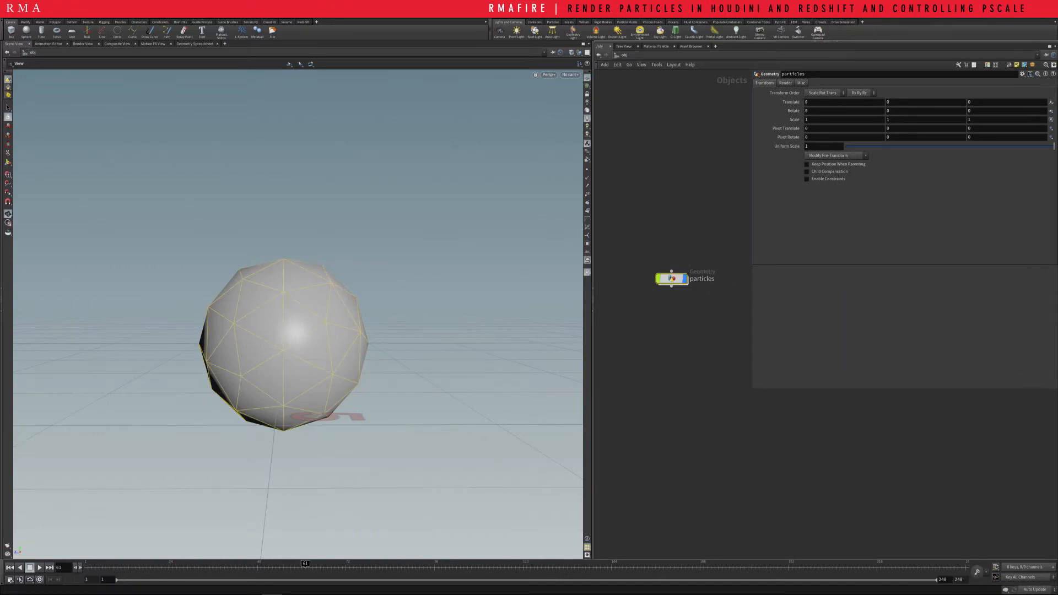
{"action": "left_click_drag", "start_coordinate": [621, 235], "coordinate": [724, 303]}
Check the list of available shelves, and add the Redshift object parameters to the selected particles object
{"action": "left_click", "coordinate": [317, 22]}
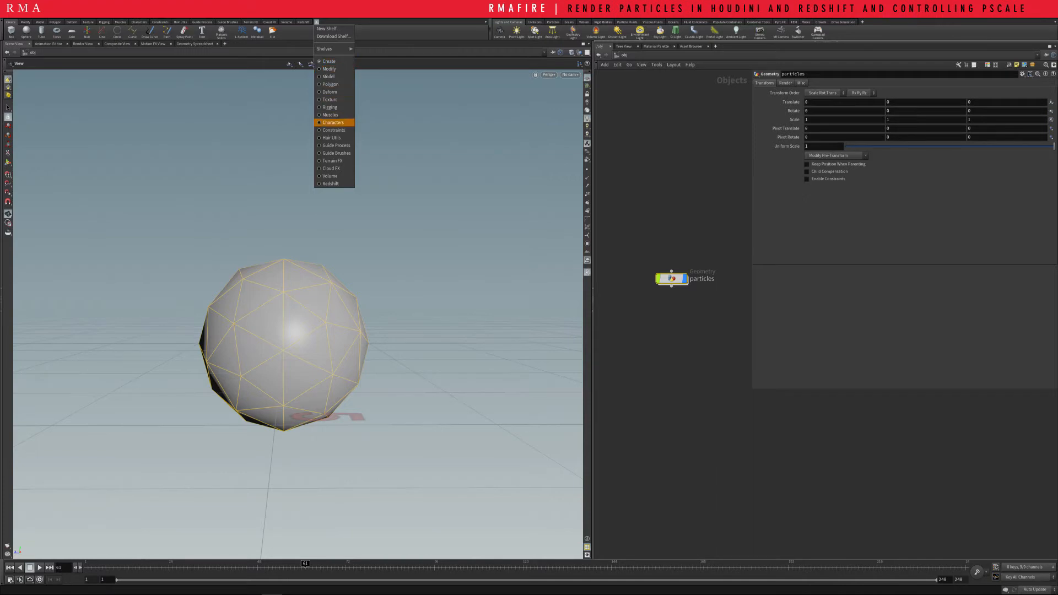
{"action": "mouse_move", "coordinate": [333, 48]}
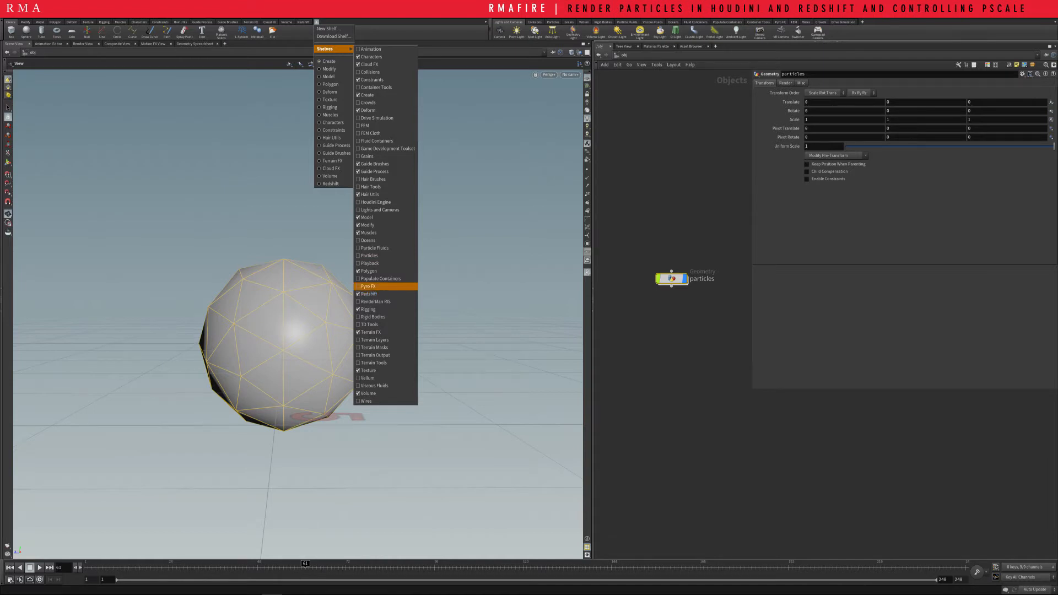
{"action": "left_click", "coordinate": [587, 252]}
{"action": "left_click", "coordinate": [303, 22]}
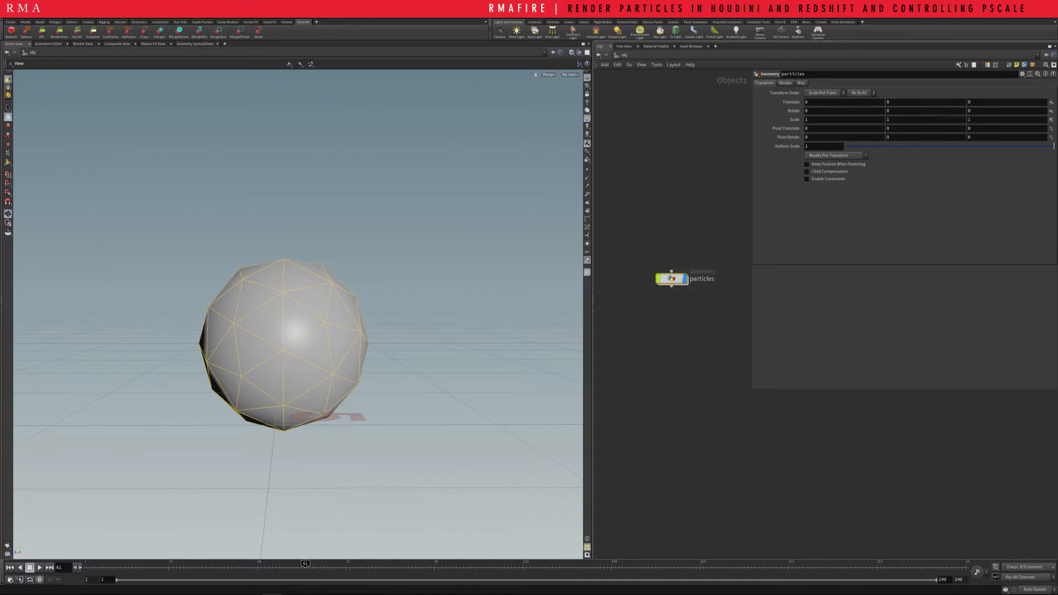
{"action": "left_click", "coordinate": [128, 32]}
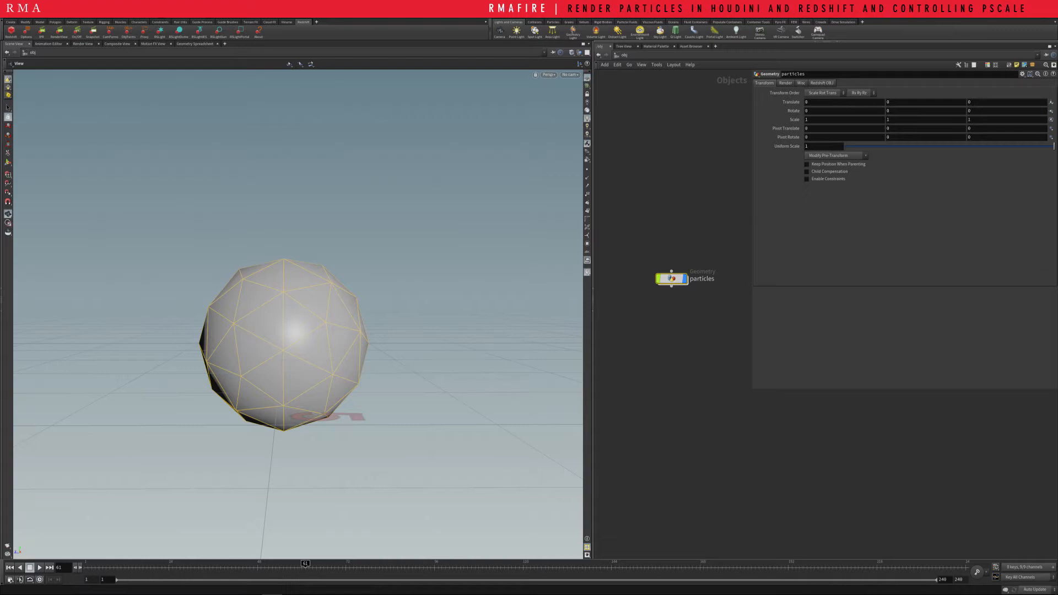
Enable Render Object as Particles in the particles object's Redshift OBJ settings
{"action": "left_click", "coordinate": [822, 83]}
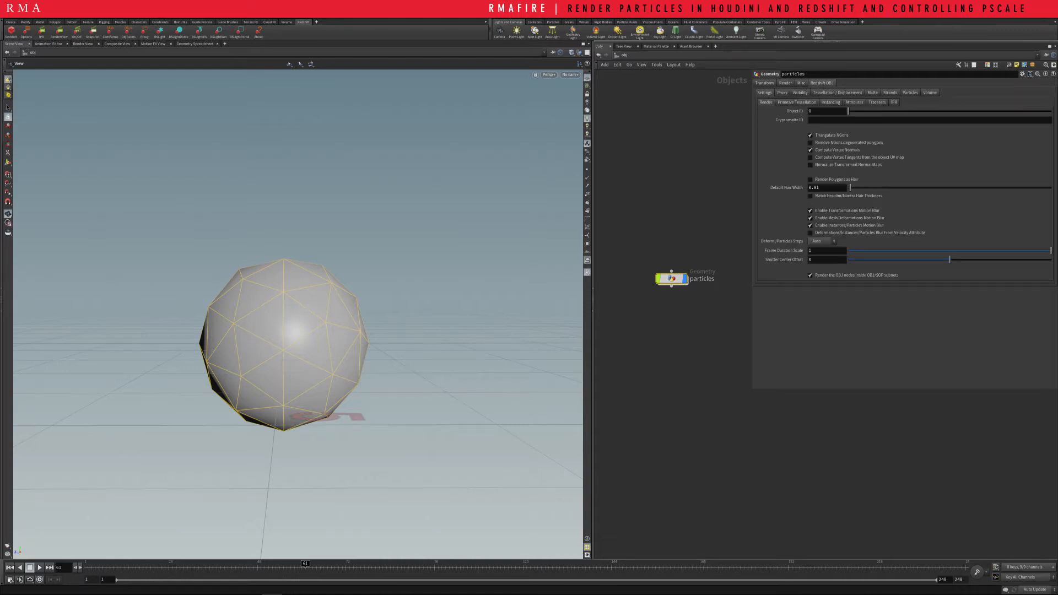
{"action": "left_click", "coordinate": [910, 93]}
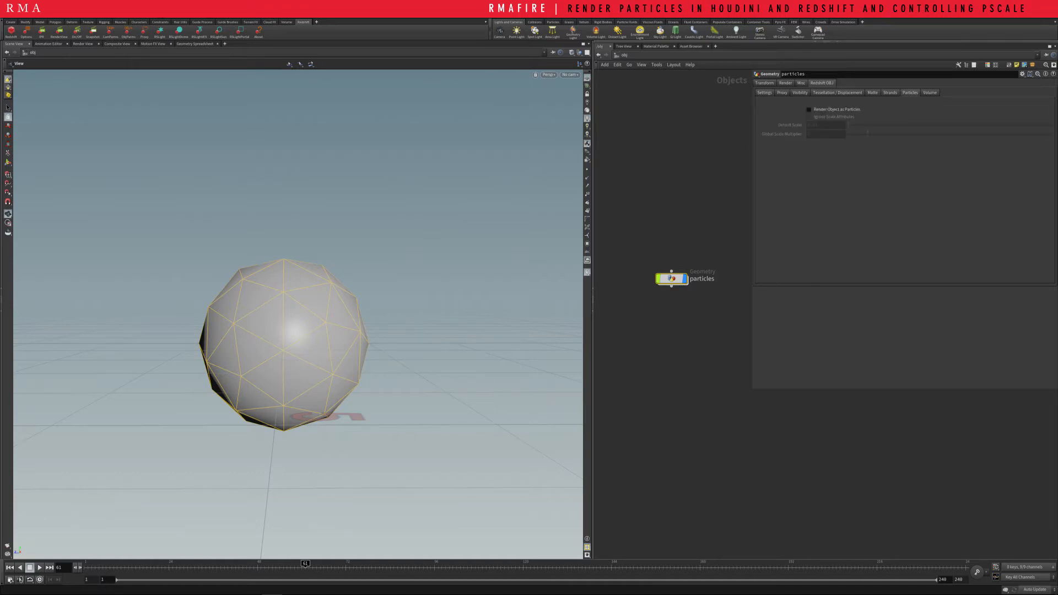
{"action": "left_click", "coordinate": [809, 109]}
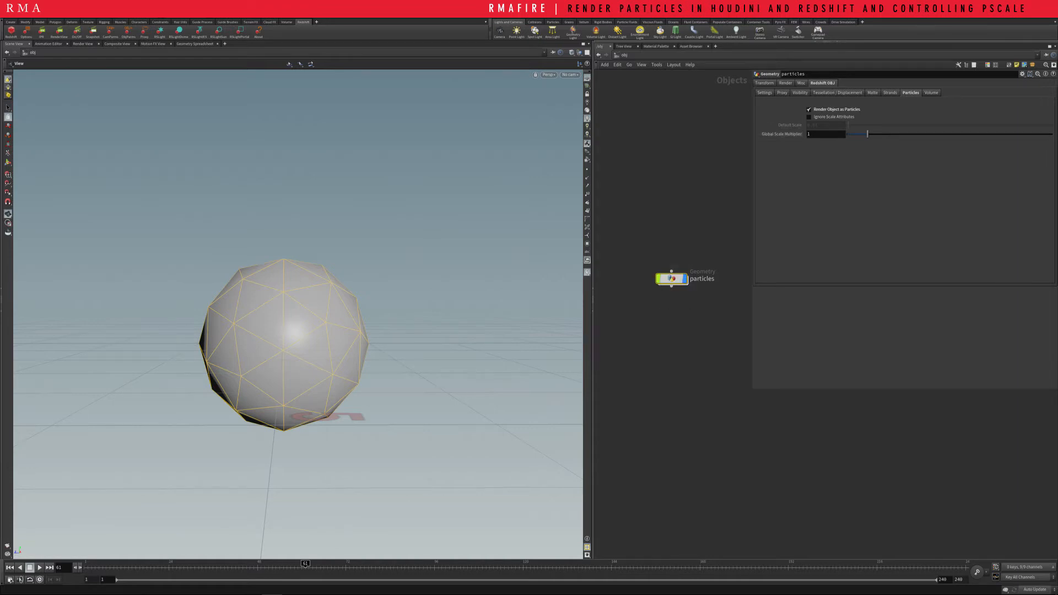
Open the network inside the particles object and widen the network area relative to the viewport
{"action": "double_click", "coordinate": [676, 278]}
{"action": "middle_click_drag", "start_coordinate": [681, 275], "coordinate": [632, 253]}
{"action": "scroll", "coordinate": [632, 253], "scroll_direction": "down", "scroll_amount": 5}
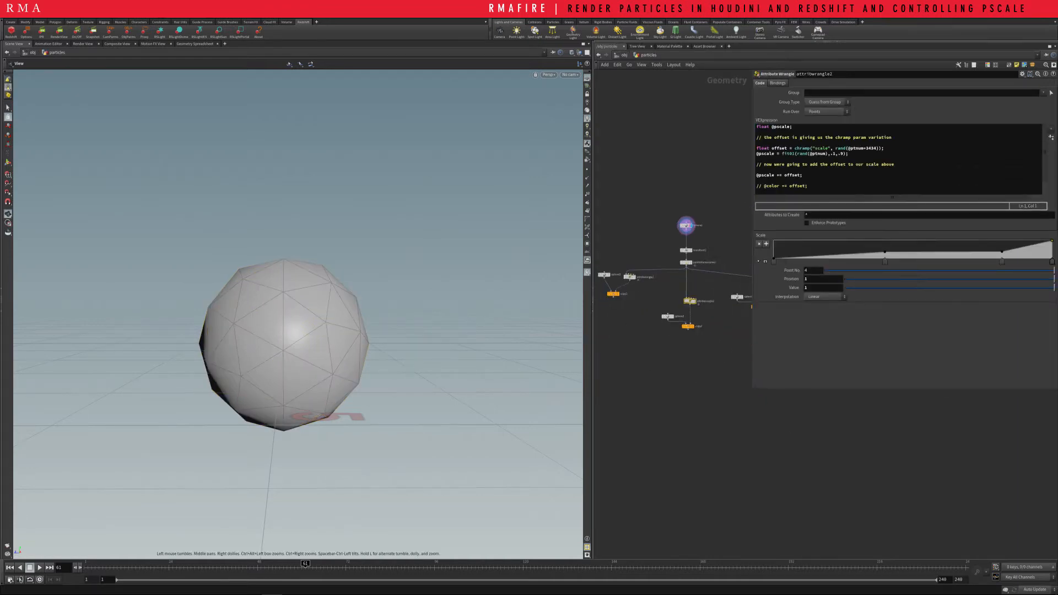
{"action": "left_click_drag", "start_coordinate": [593, 300], "coordinate": [473, 297]}
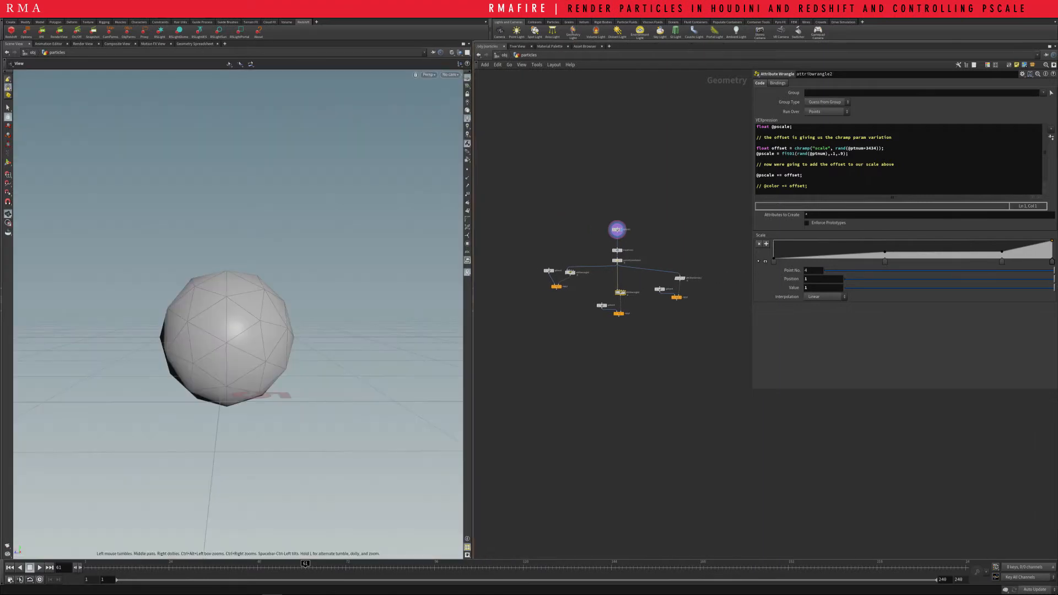
{"action": "scroll", "coordinate": [547, 268], "scroll_direction": "up", "scroll_amount": 6}
{"action": "middle_click_drag", "start_coordinate": [745, 154], "coordinate": [627, 205]}
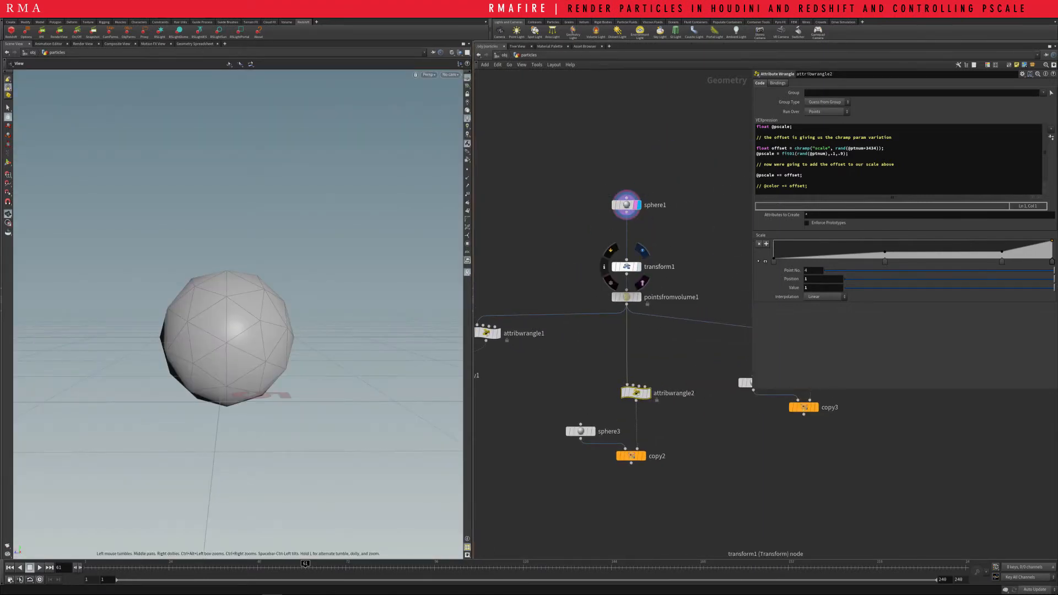
Display and select the transform1 node, and move transform1 and pointsfromvolume1 up closer to sphere1
{"action": "left_click", "coordinate": [642, 251]}
{"action": "left_click", "coordinate": [627, 267]}
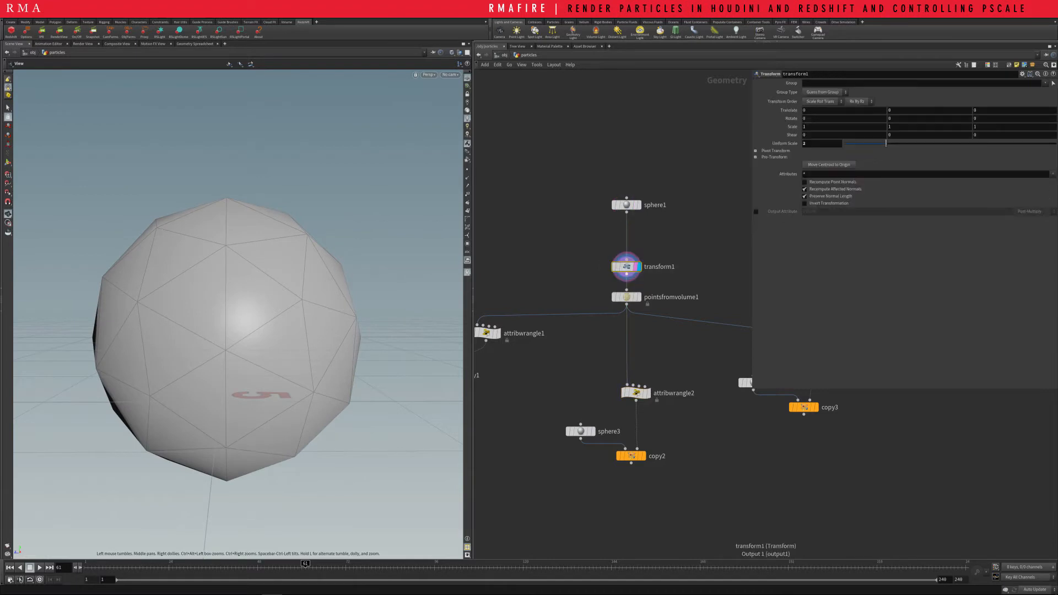
{"action": "left_click_drag", "start_coordinate": [627, 267], "coordinate": [626, 241]}
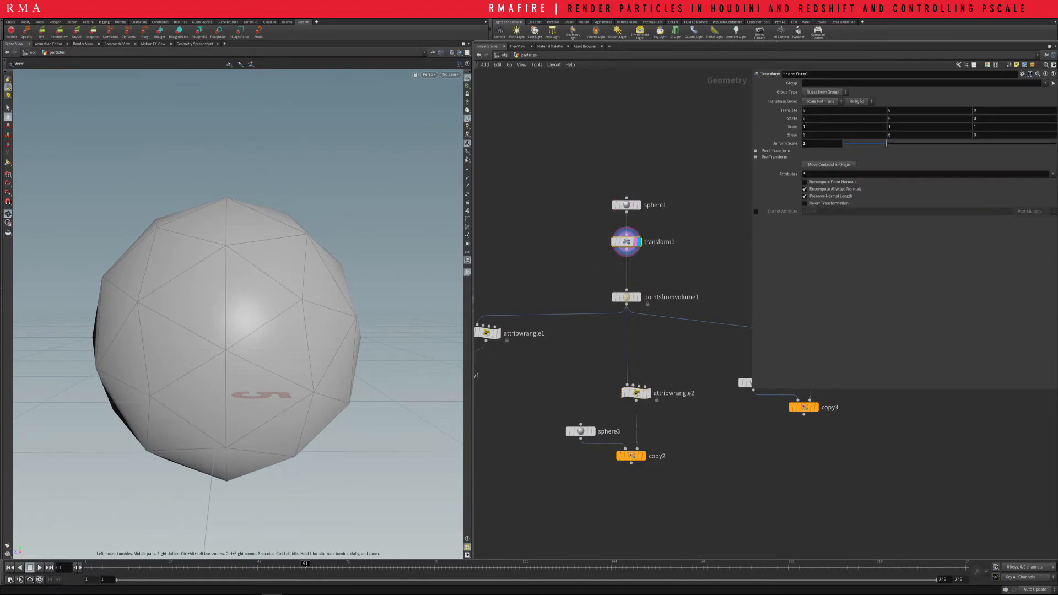
{"action": "middle_click_drag", "start_coordinate": [640, 287], "coordinate": [634, 240]}
{"action": "left_click_drag", "start_coordinate": [621, 250], "coordinate": [621, 226]}
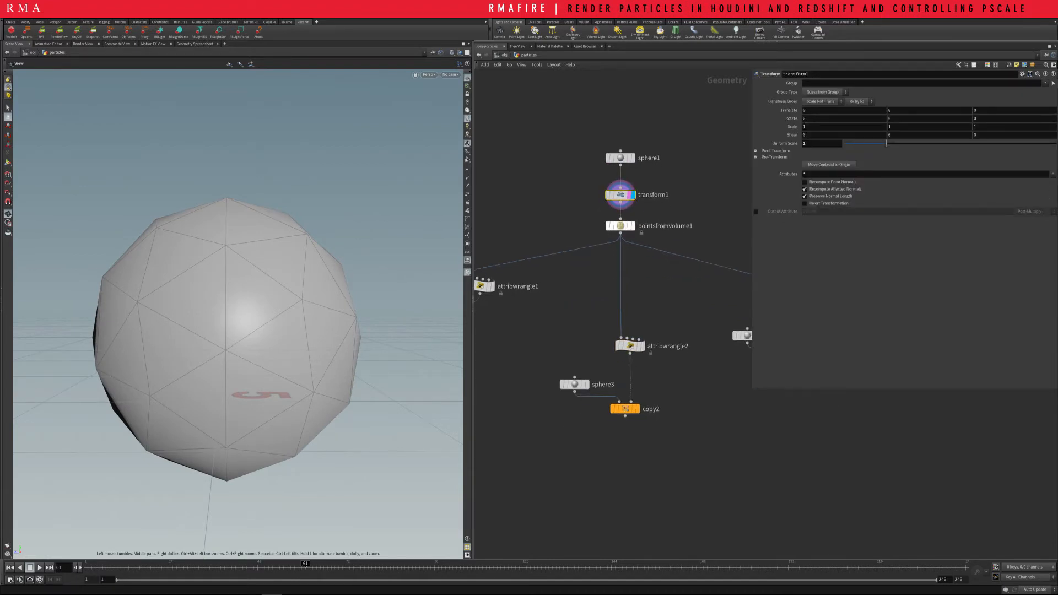
Display the pointsfromvolume1 node and increase the particle point size in the viewport's geometry display options
{"action": "left_click", "coordinate": [632, 226]}
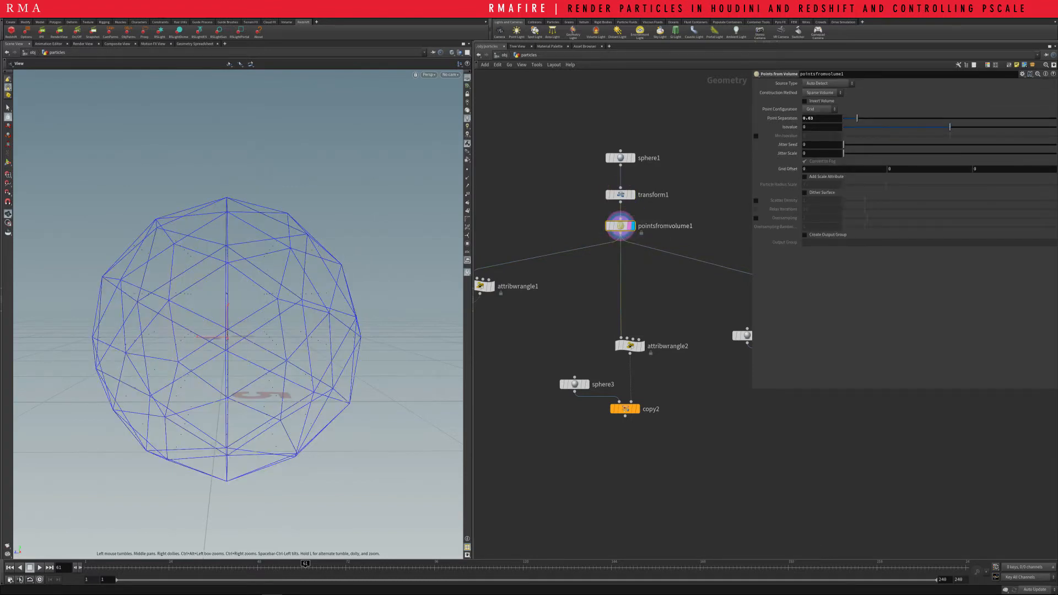
{"action": "key", "text": "d"}
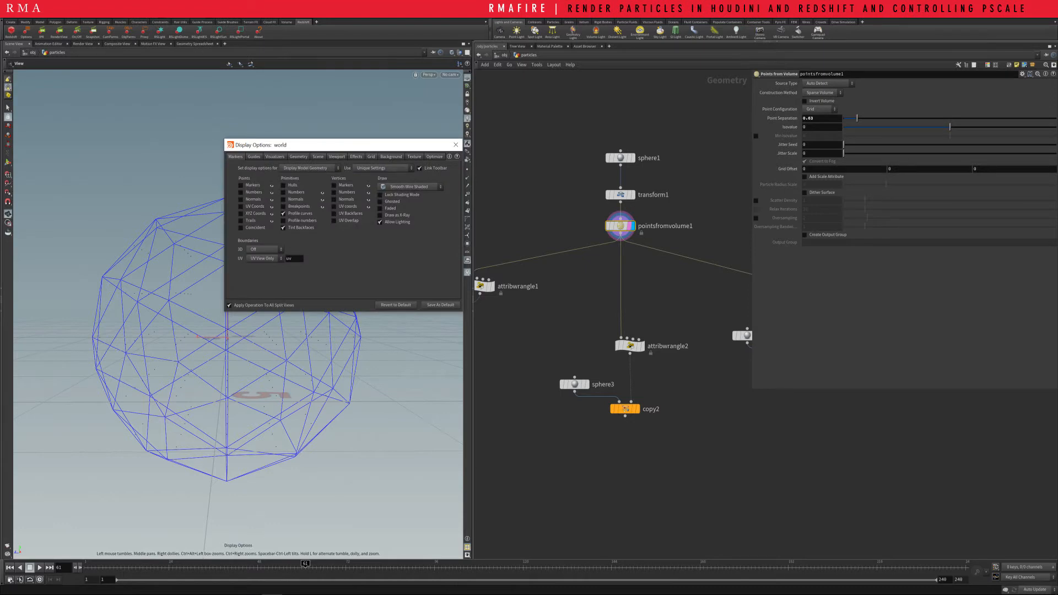
{"action": "left_click", "coordinate": [298, 157]}
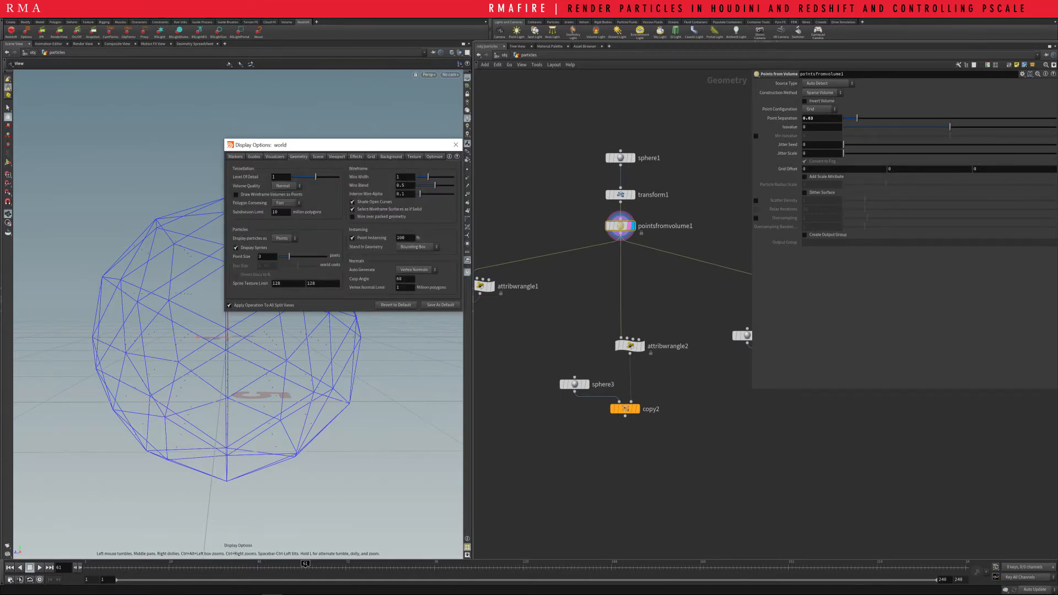
{"action": "left_click_drag", "start_coordinate": [290, 256], "coordinate": [326, 256]}
{"action": "left_click", "coordinate": [456, 145]}
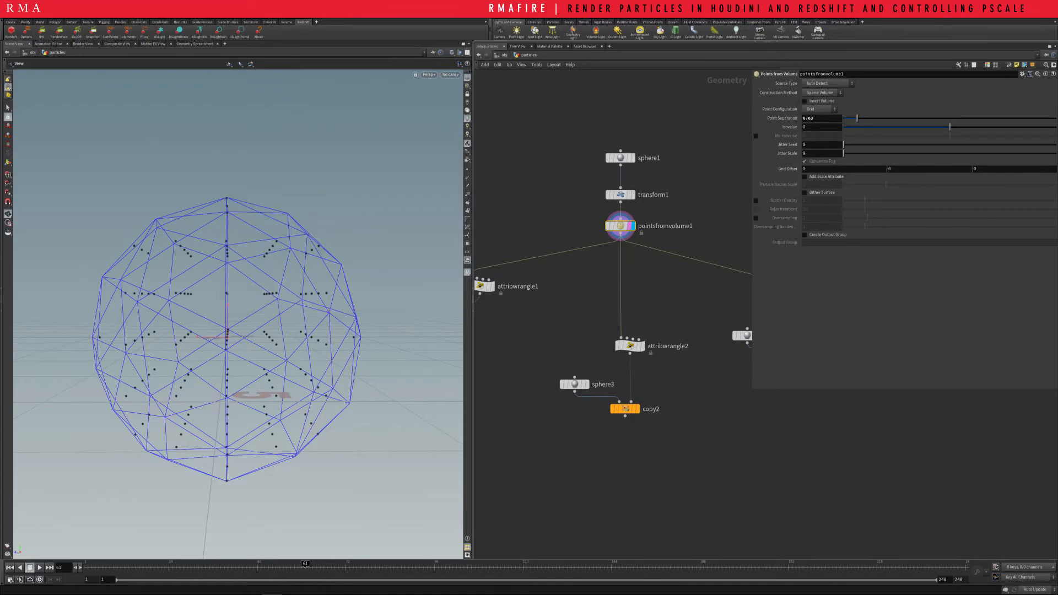
Reduce pointsfromvolume1's point separation to about 0.3, and raise its jitter seed to about 1.8 and jitter scale to about 5.4
{"action": "left_click_drag", "start_coordinate": [237, 330], "coordinate": [268, 334]}
{"action": "middle_click_drag", "start_coordinate": [268, 334], "coordinate": [311, 320]}
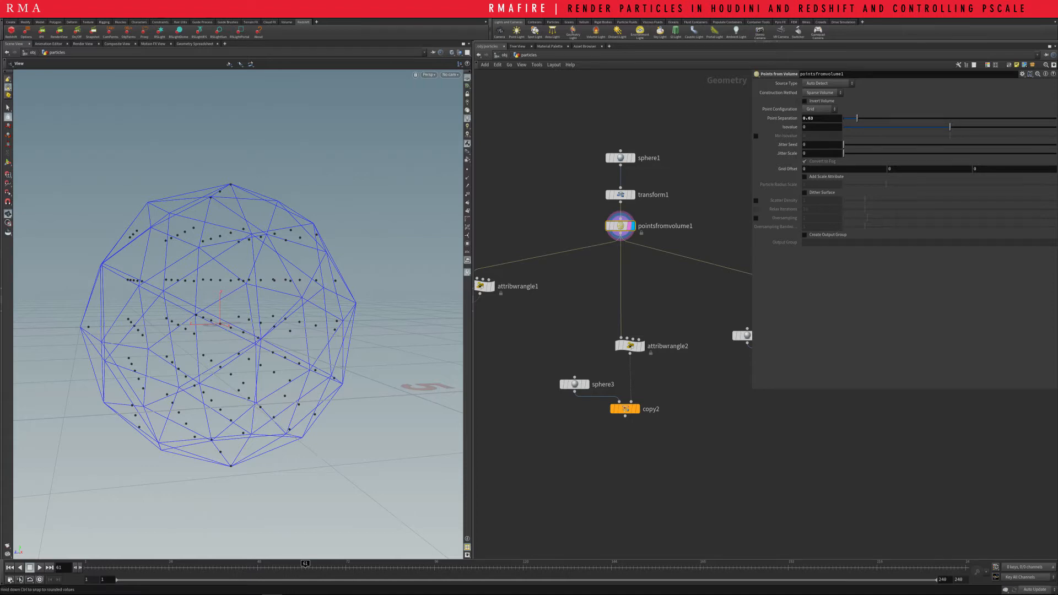
{"action": "left_click_drag", "start_coordinate": [857, 119], "coordinate": [958, 154]}
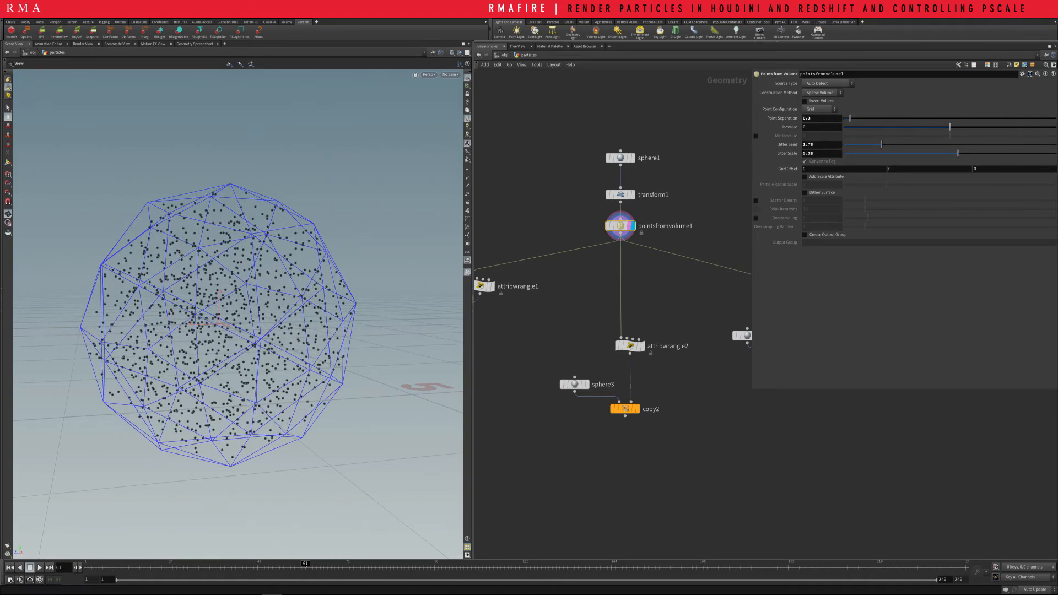
{"action": "scroll", "coordinate": [231, 326], "scroll_direction": "up", "scroll_amount": 10}
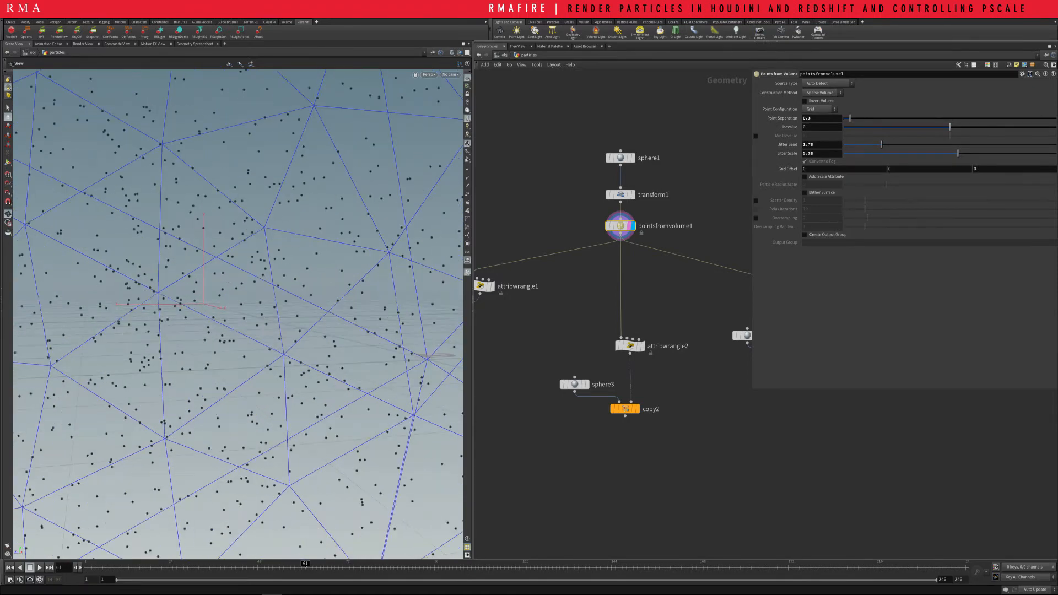
{"action": "scroll", "coordinate": [232, 325], "scroll_direction": "down", "scroll_amount": 6}
{"action": "scroll", "coordinate": [231, 325], "scroll_direction": "up", "scroll_amount": 8}
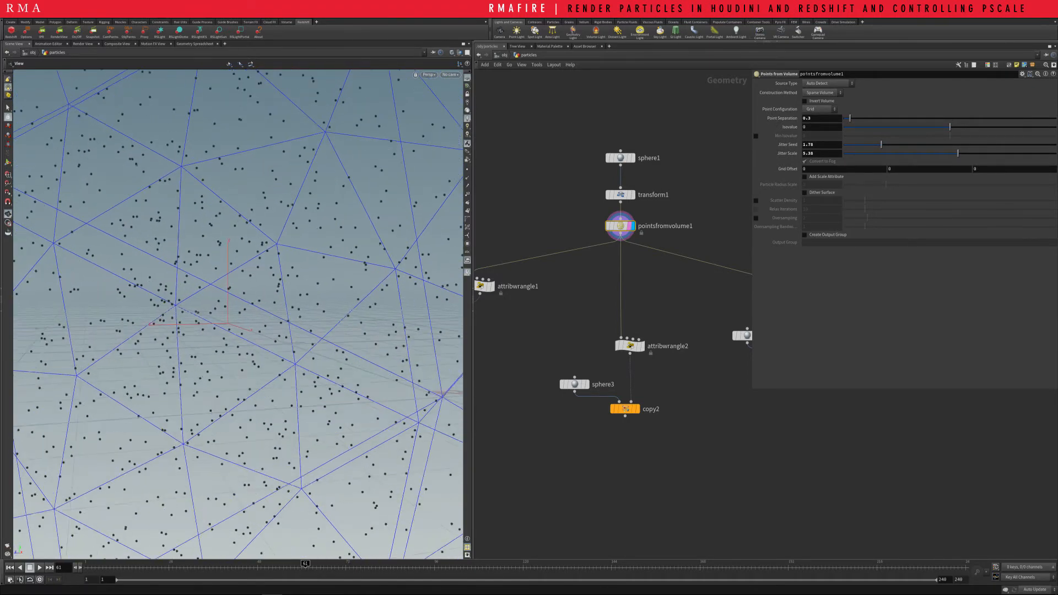
{"action": "scroll", "coordinate": [232, 326], "scroll_direction": "up", "scroll_amount": 3}
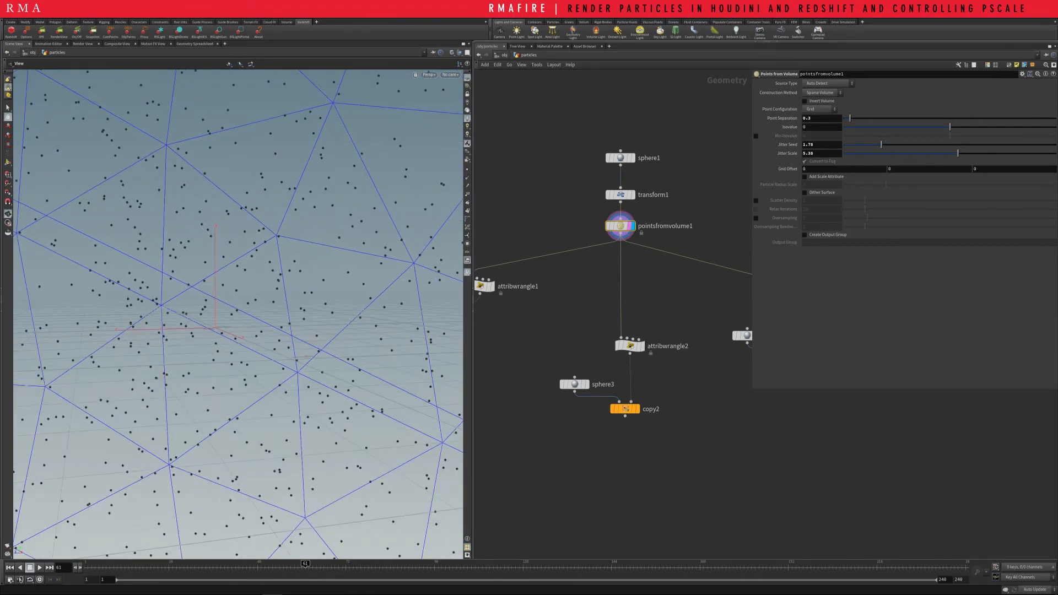
{"action": "scroll", "coordinate": [542, 256], "scroll_direction": "down", "scroll_amount": 1}
Shift the attribwrangle1 and attribrandomize1 nodes slightly up, and select attribrandomize1 to show its parameters
{"action": "middle_click_drag", "start_coordinate": [486, 250], "coordinate": [590, 253]}
{"action": "scroll", "coordinate": [590, 254], "scroll_direction": "up", "scroll_amount": 1}
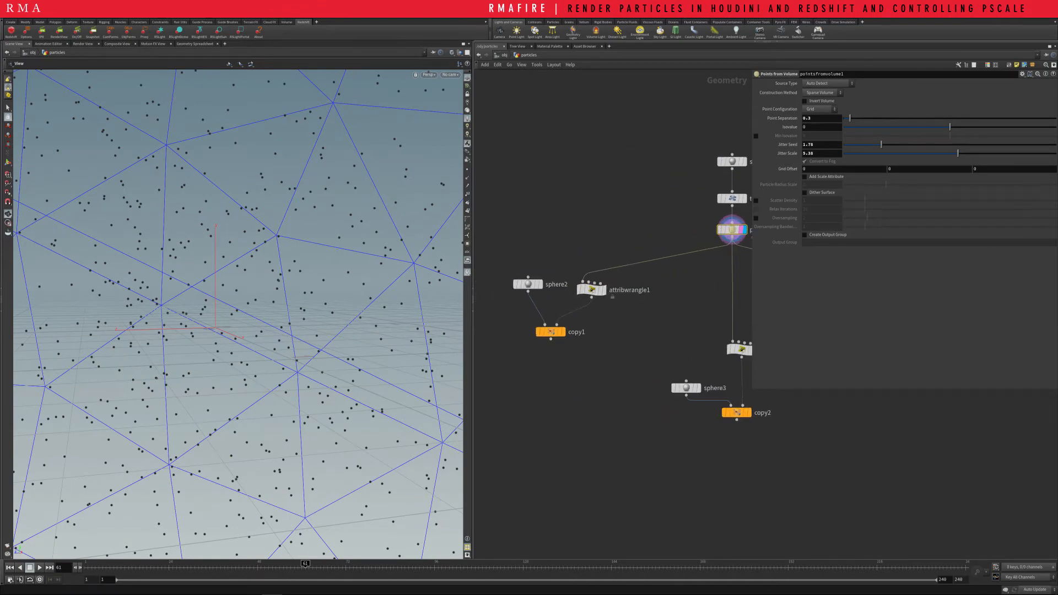
{"action": "left_click_drag", "start_coordinate": [591, 290], "coordinate": [597, 273]}
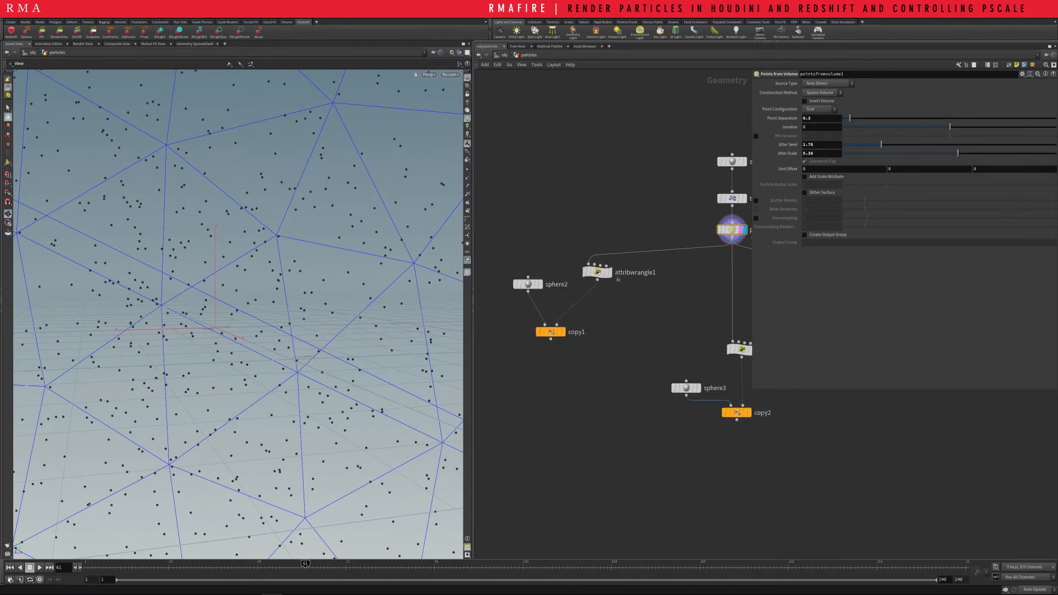
{"action": "middle_click_drag", "start_coordinate": [673, 276], "coordinate": [552, 272]}
{"action": "middle_click_drag", "start_coordinate": [685, 346], "coordinate": [527, 336]}
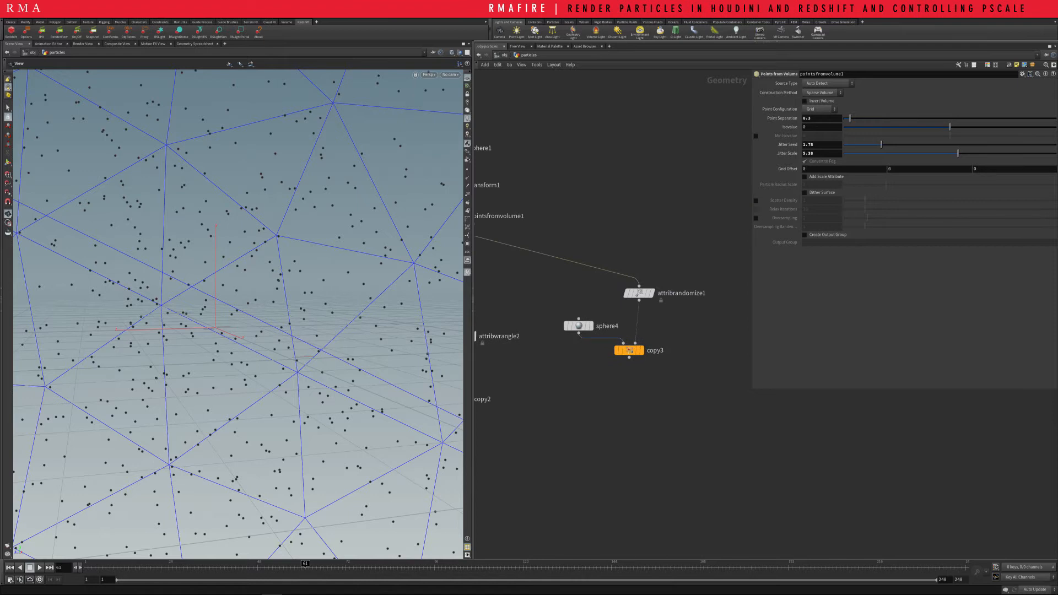
{"action": "left_click_drag", "start_coordinate": [640, 294], "coordinate": [611, 311]}
{"action": "left_click_drag", "start_coordinate": [610, 222], "coordinate": [681, 298]}
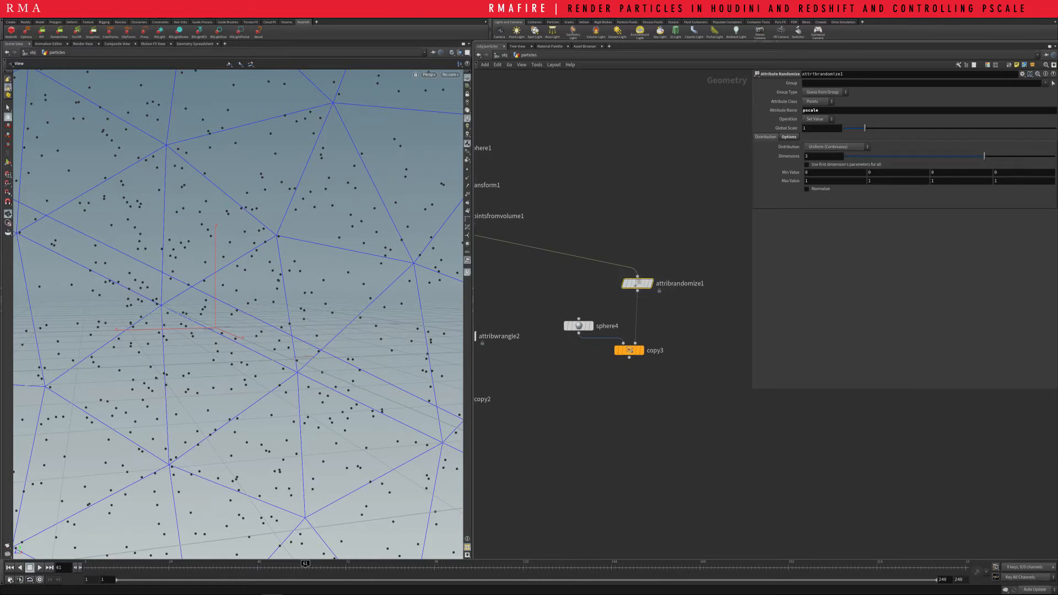
Check the particles object's Redshift particle options at object level, and return to the attribrandomize1 parameters inside it
{"action": "double_click", "coordinate": [815, 110]}
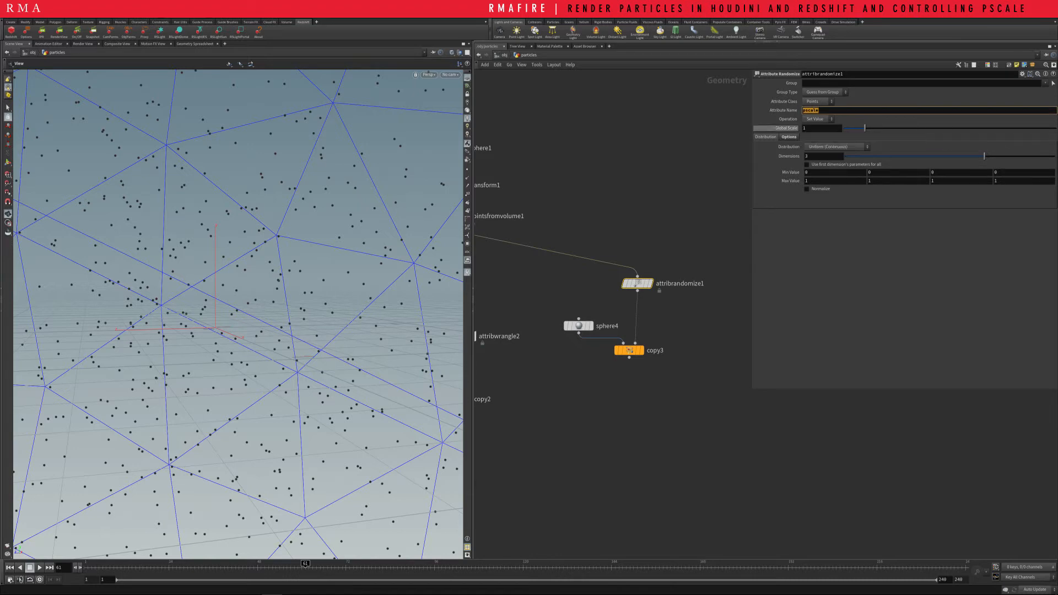
{"action": "left_click", "coordinate": [503, 56]}
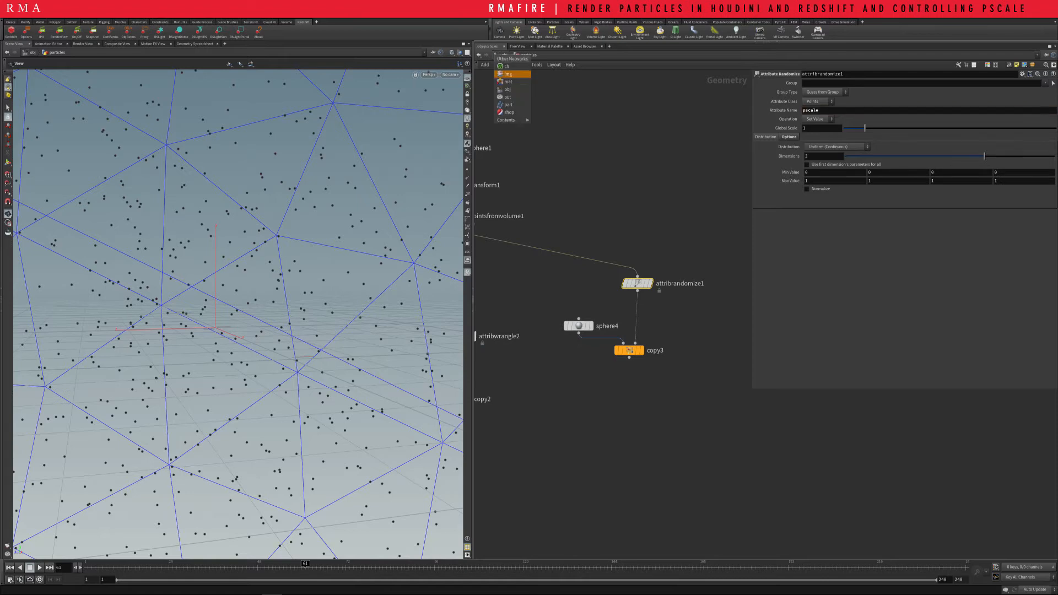
{"action": "left_click", "coordinate": [513, 113]}
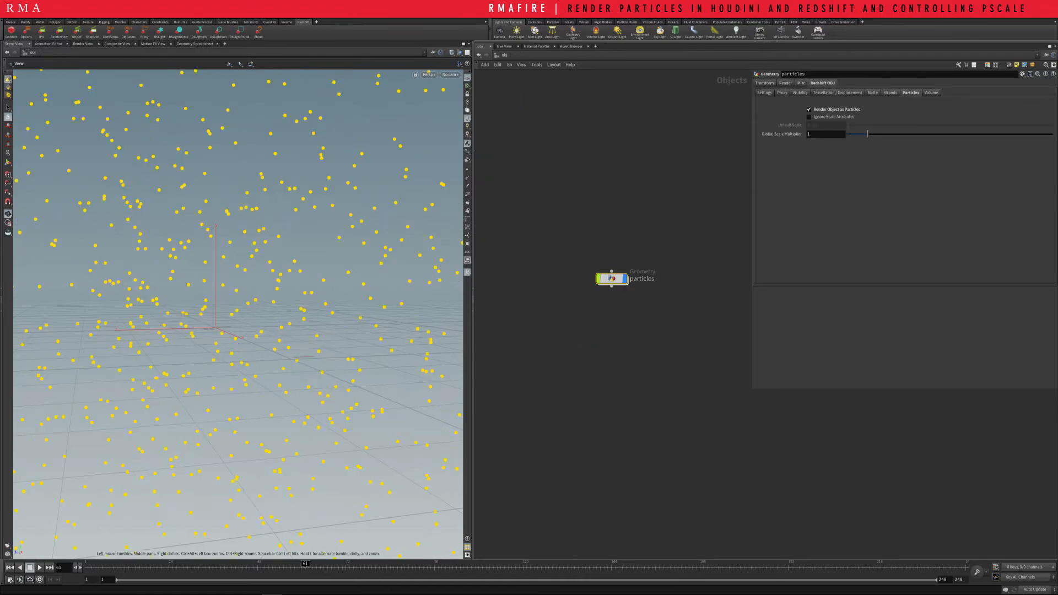
{"action": "key", "text": "Return"}
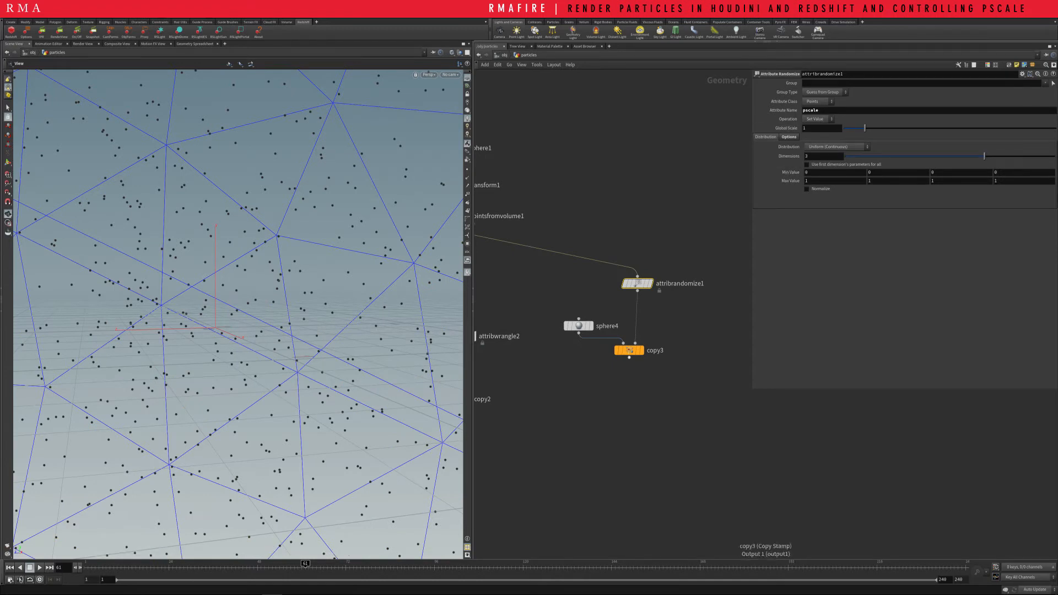
Rearrange the attribrandomize1 branch by moving copy3 slightly down and sphere4 up and away from the incoming wire
{"action": "left_click_drag", "start_coordinate": [629, 351], "coordinate": [631, 367]}
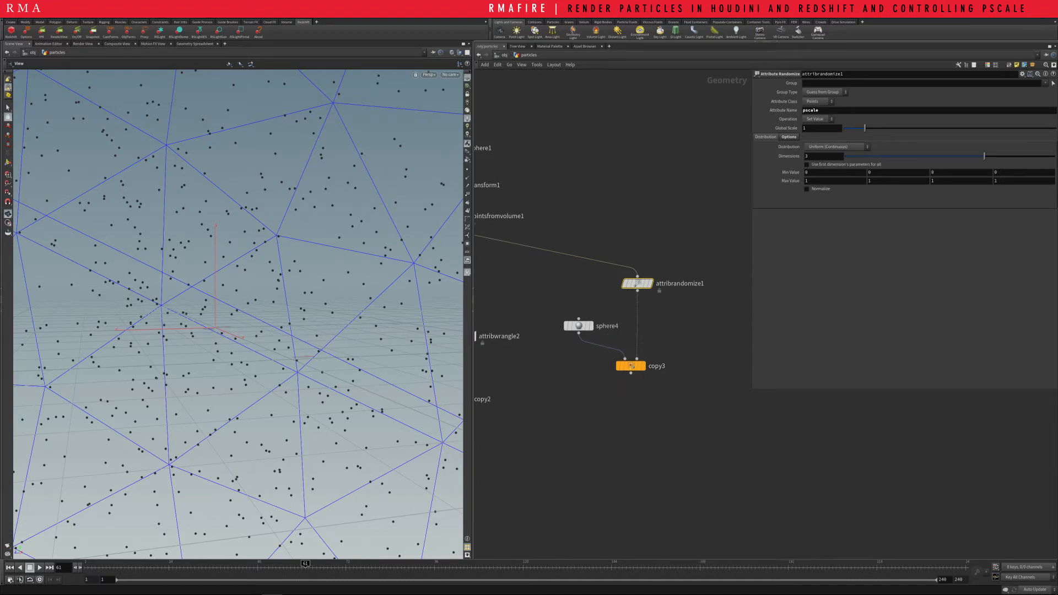
{"action": "left_click", "coordinate": [631, 366]}
{"action": "left_click_drag", "start_coordinate": [579, 326], "coordinate": [615, 325]}
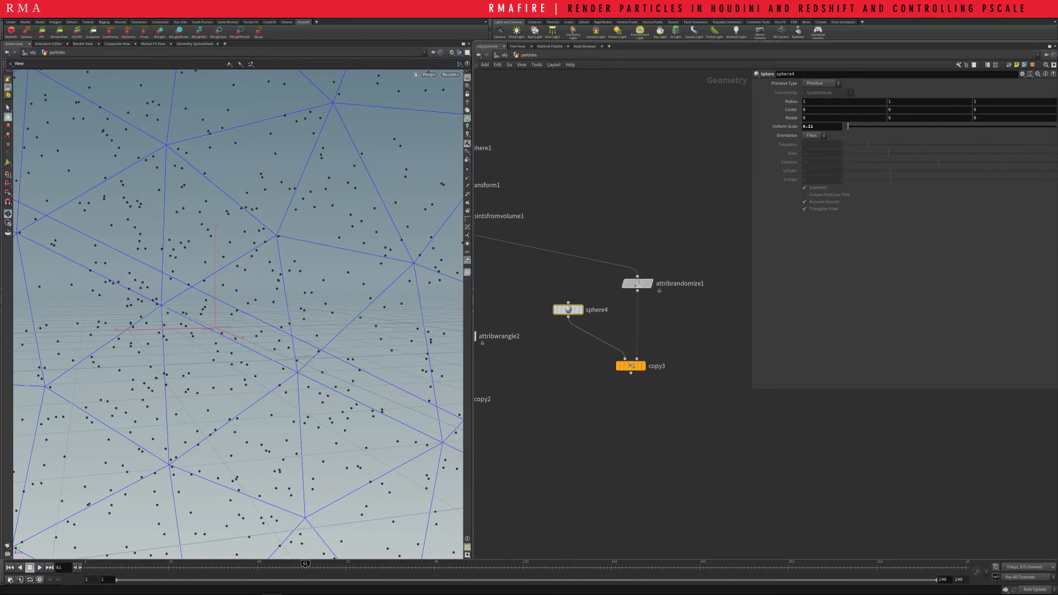
Select attribrandomize1 and display the copy3 node, framing the whole cluster of spheres
{"action": "left_click", "coordinate": [638, 284]}
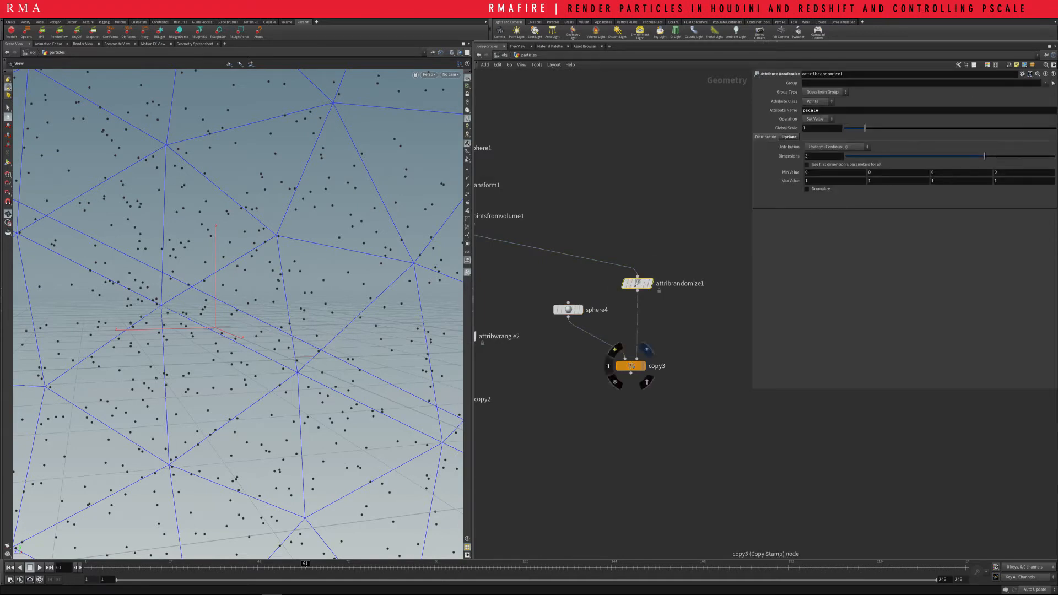
{"action": "left_click", "coordinate": [643, 366]}
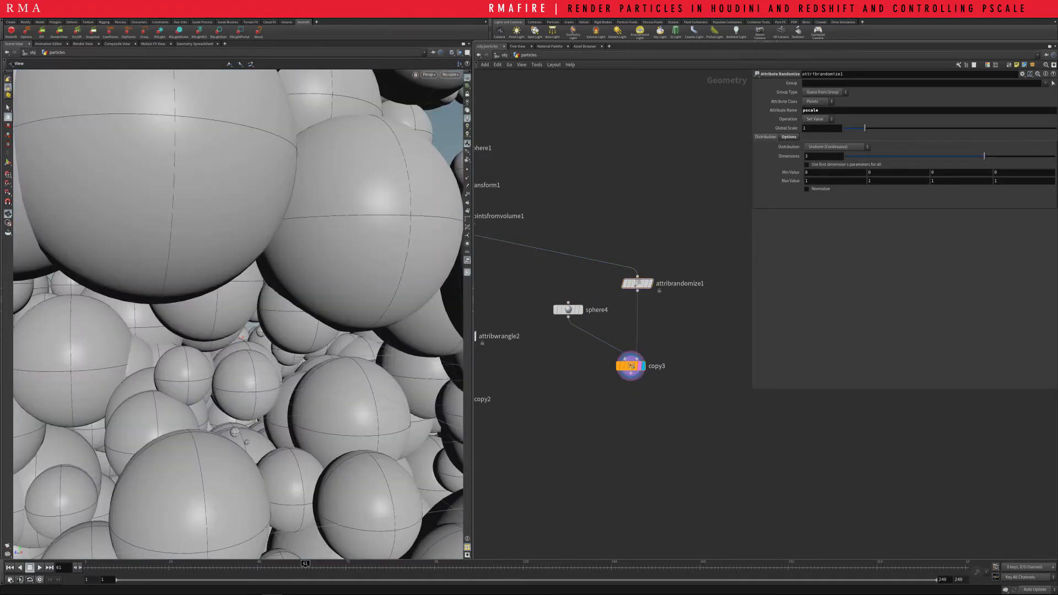
{"action": "scroll", "coordinate": [239, 314], "scroll_direction": "down", "scroll_amount": 10}
{"action": "left_click_drag", "start_coordinate": [238, 314], "coordinate": [252, 291]}
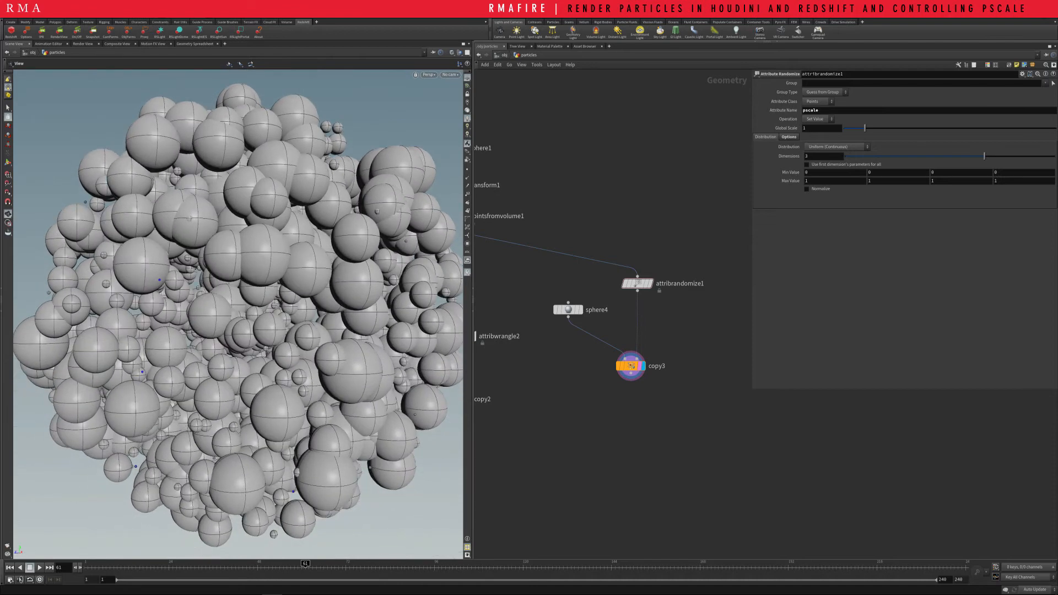
Set all four maximum values of attribrandomize1 to .6
{"action": "left_click_drag", "start_coordinate": [688, 256], "coordinate": [629, 291]}
{"action": "double_click", "coordinate": [807, 181]}
{"action": "type", "text": ".6"}
{"action": "key", "text": "Tab"}
{"action": "type", "text": ".6"}
{"action": "key", "text": "Tab"}
{"action": "type", "text": ".6"}
Set all four minimum values of attribrandomize1 to .2
{"action": "key", "text": "Tab"}
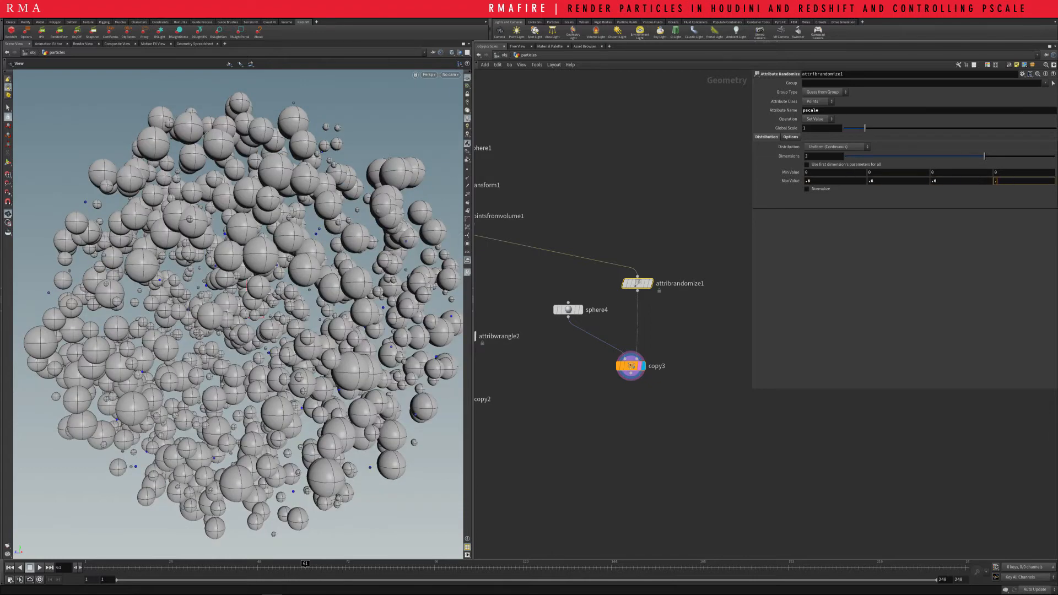
{"action": "key", "text": "Return"}
{"action": "double_click", "coordinate": [807, 172]}
{"action": "type", "text": ".2"}
{"action": "key", "text": "Tab"}
{"action": "type", "text": ".2"}
{"action": "key", "text": "Tab"}
{"action": "type", "text": ".2"}
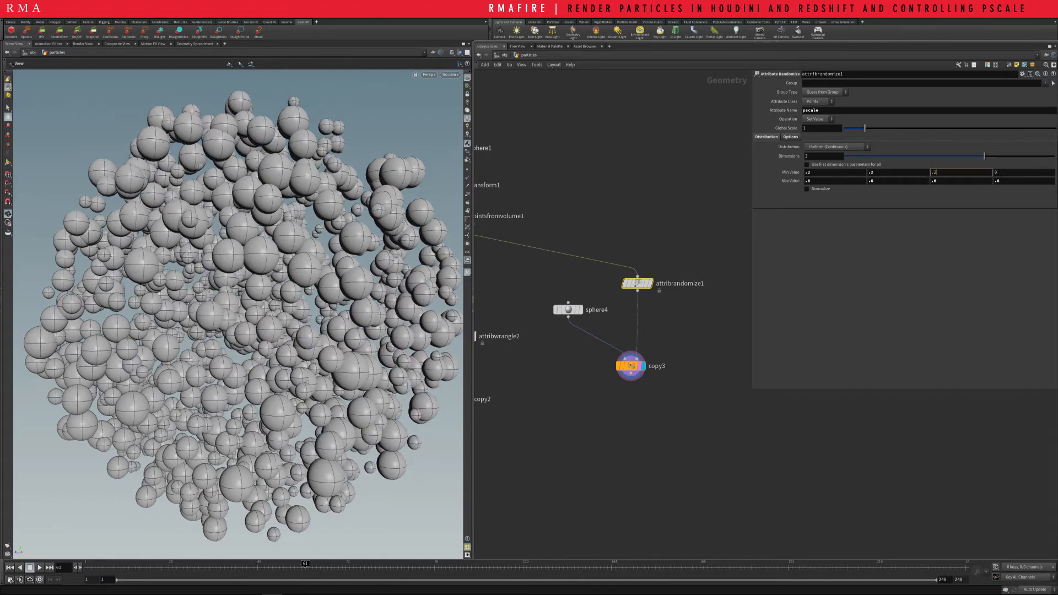
{"action": "key", "text": "Tab"}
{"action": "type", "text": ".2"}
{"action": "key", "text": "Return"}
Lower attribrandomize1's global scale to about 0.39 and set all four maximum values to 2
{"action": "left_click_drag", "start_coordinate": [865, 128], "coordinate": [851, 128]}
{"action": "left_click", "coordinate": [808, 181]}
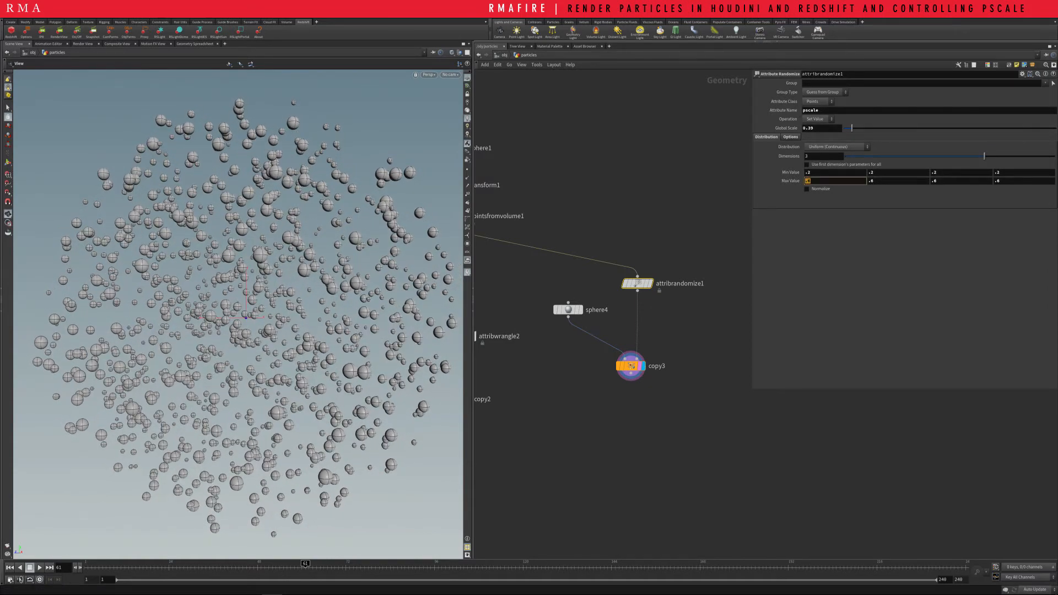
{"action": "type", "text": "2"}
{"action": "key", "text": "Tab"}
{"action": "type", "text": "2"}
{"action": "key", "text": "Tab"}
{"action": "type", "text": "2"}
{"action": "key", "text": "Tab"}
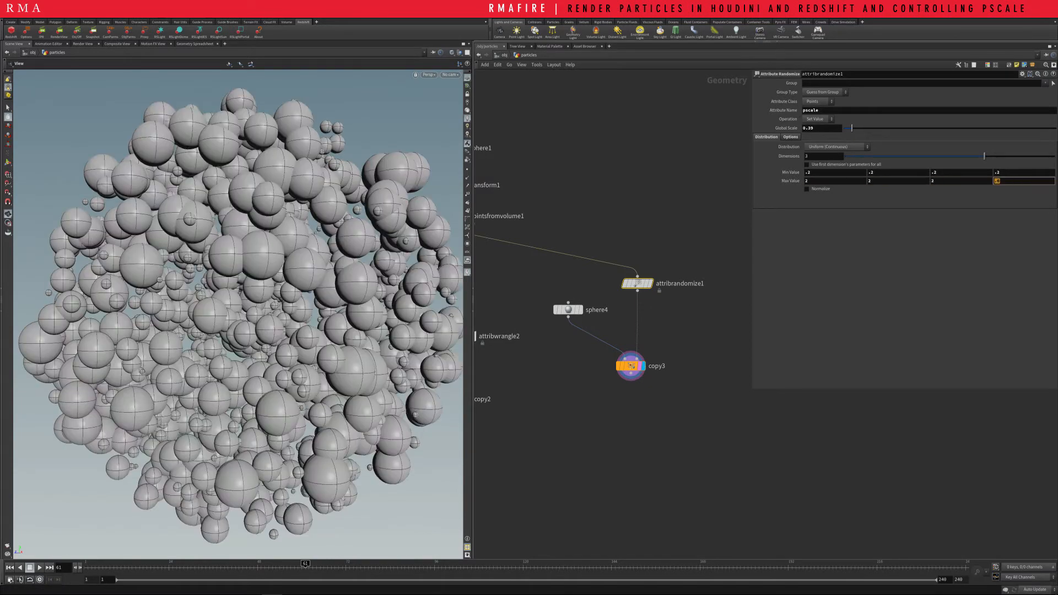
{"action": "type", "text": "2"}
{"action": "key", "text": "Return"}
{"action": "left_click_drag", "start_coordinate": [268, 310], "coordinate": [258, 317]}
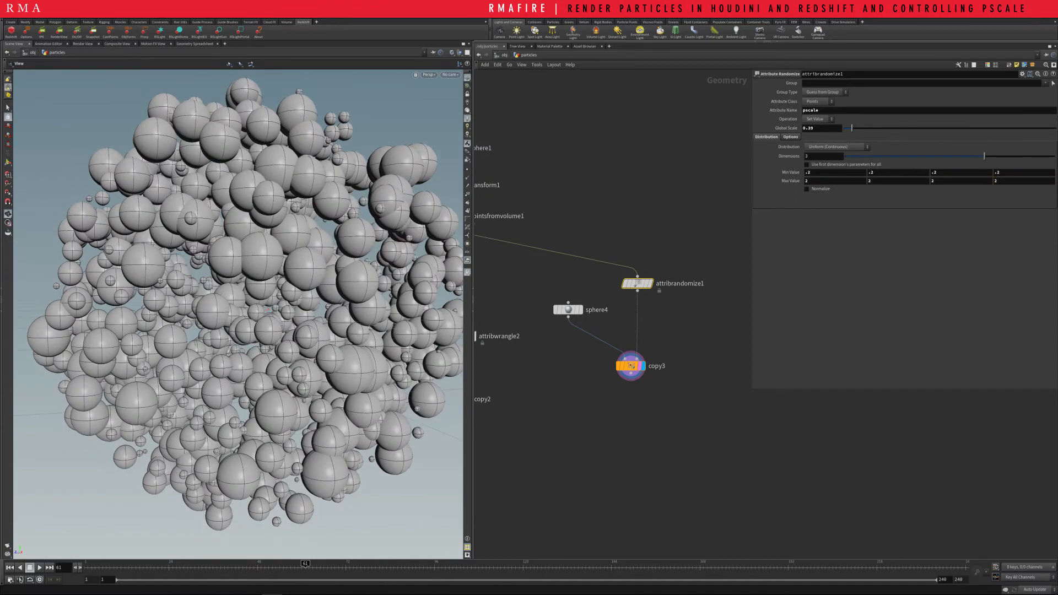
Display the copy1 node and select attribwrangle1 to show its pscale expression
{"action": "middle_click_drag", "start_coordinate": [551, 352], "coordinate": [677, 297]}
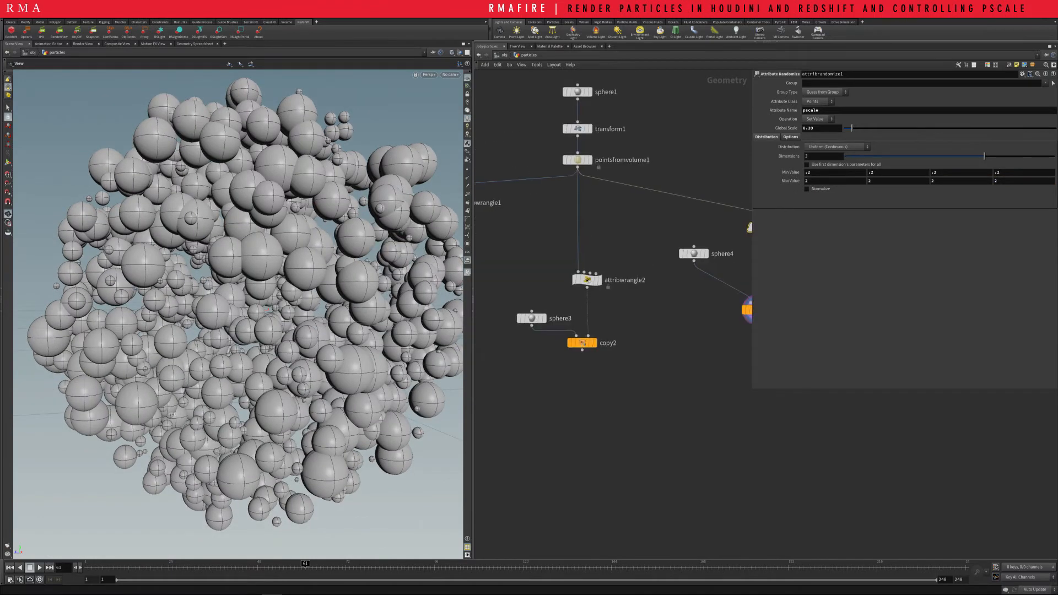
{"action": "middle_click_drag", "start_coordinate": [577, 266], "coordinate": [744, 329]}
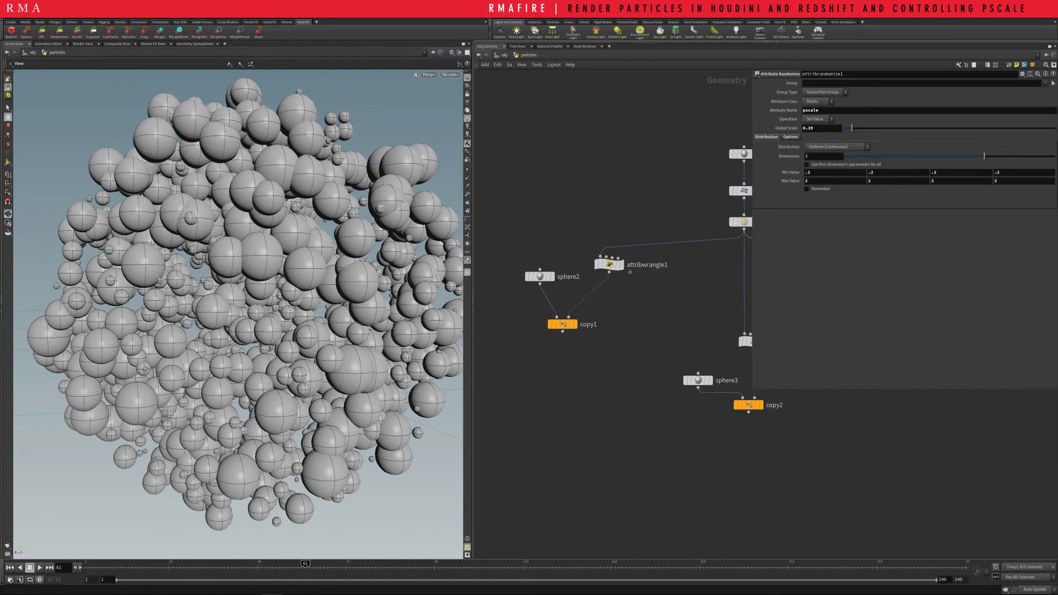
{"action": "left_click", "coordinate": [575, 324]}
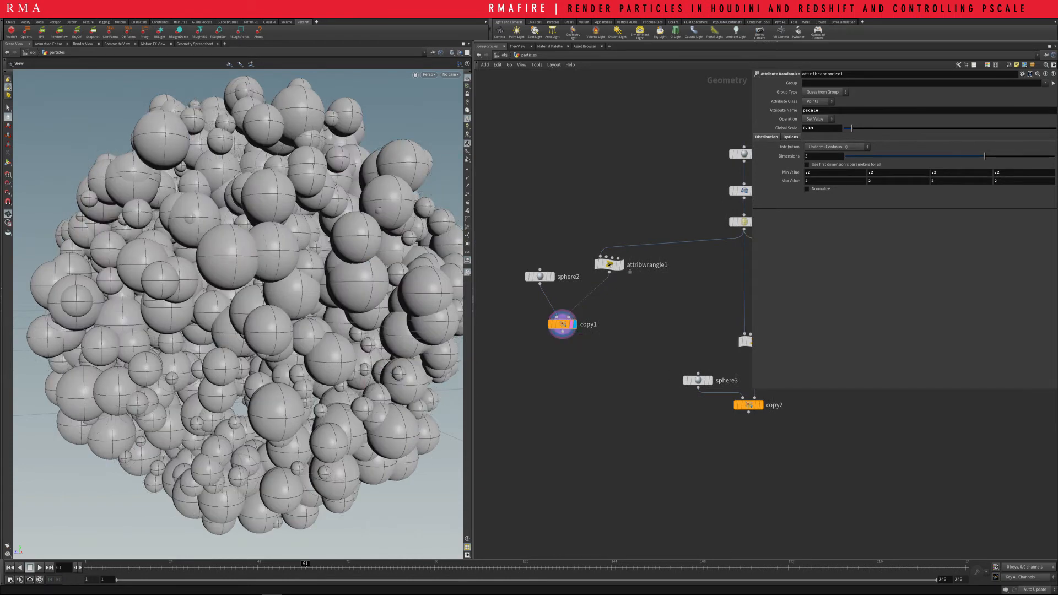
{"action": "left_click_drag", "start_coordinate": [626, 264], "coordinate": [626, 264]}
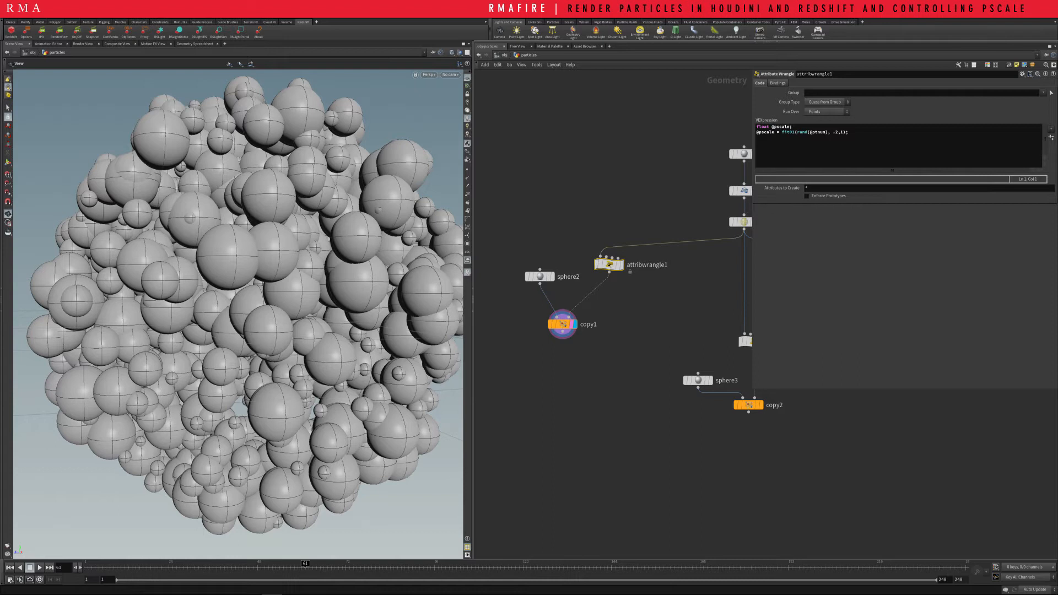
Detach attribwrangle1 from the copy1 branch, leaving pointsfromvolume1 wired directly to copy1, and move it above the branch
{"action": "scroll", "coordinate": [622, 197], "scroll_direction": "down", "scroll_amount": 2}
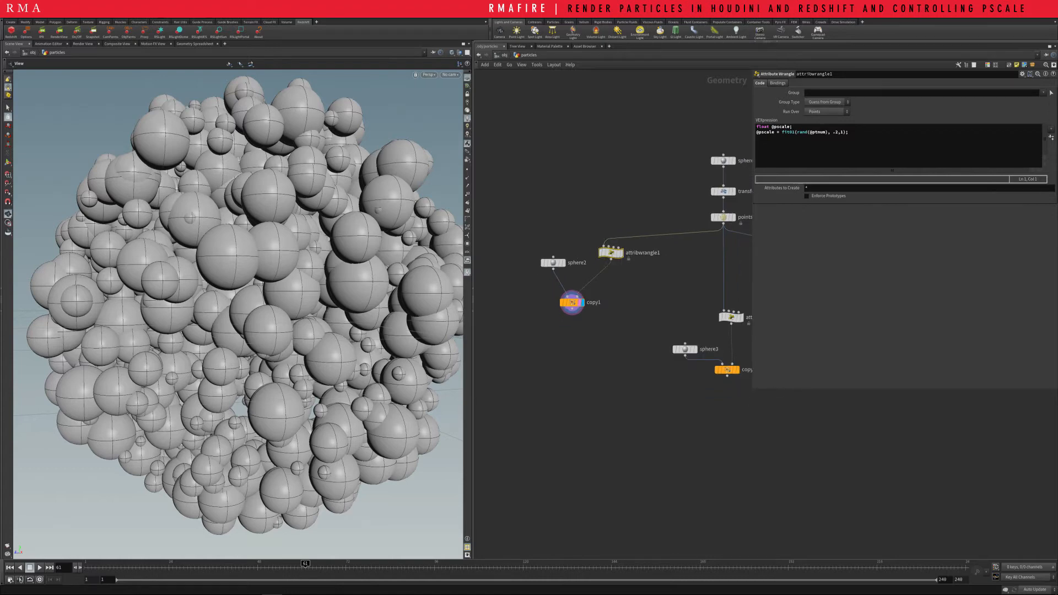
{"action": "key", "text": "Delete"}
{"action": "key", "text": "ctrl+z"}
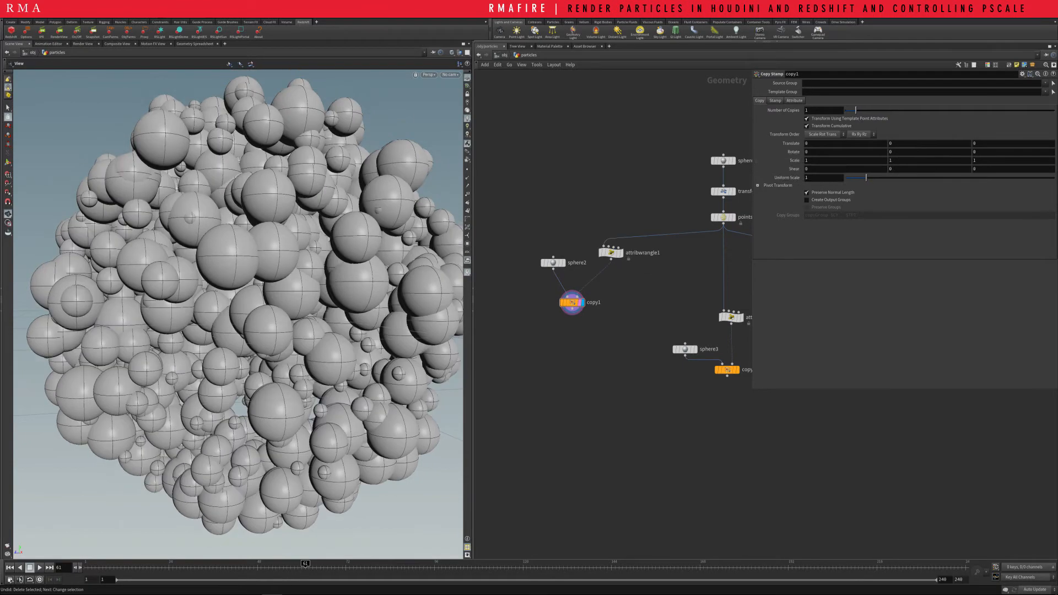
{"action": "left_click_drag", "start_coordinate": [611, 252], "coordinate": [615, 186]}
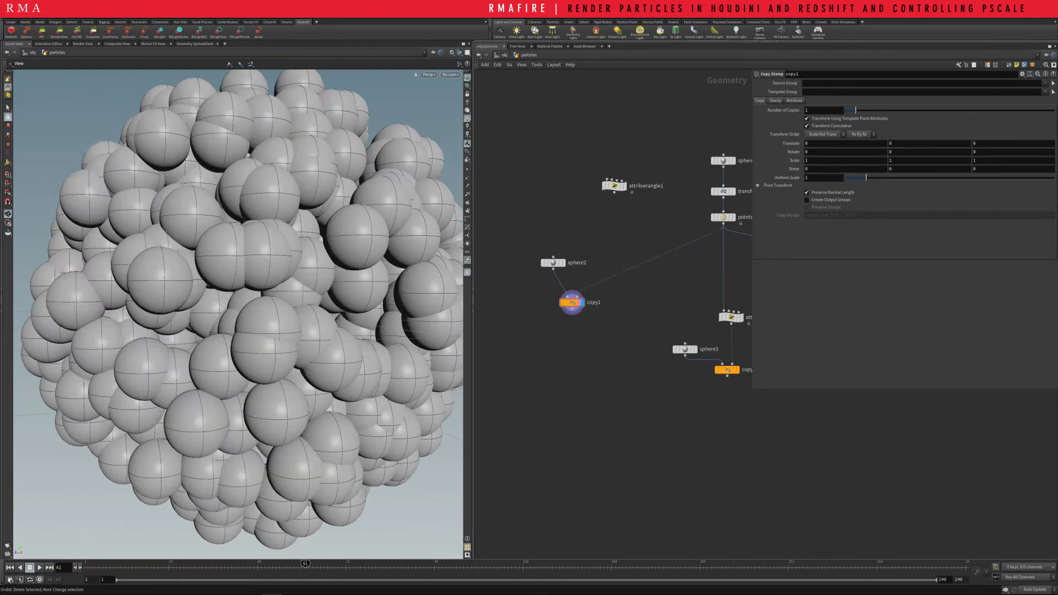
Add a new Attribute Wrangle on the wire between pointsfromvolume1 and copy1
{"action": "key", "text": "Tab"}
{"action": "type", "text": "wra"}
{"action": "key", "text": "Escape"}
{"action": "key", "text": "Tab"}
{"action": "type", "text": "wr"}
{"action": "key", "text": "Return"}
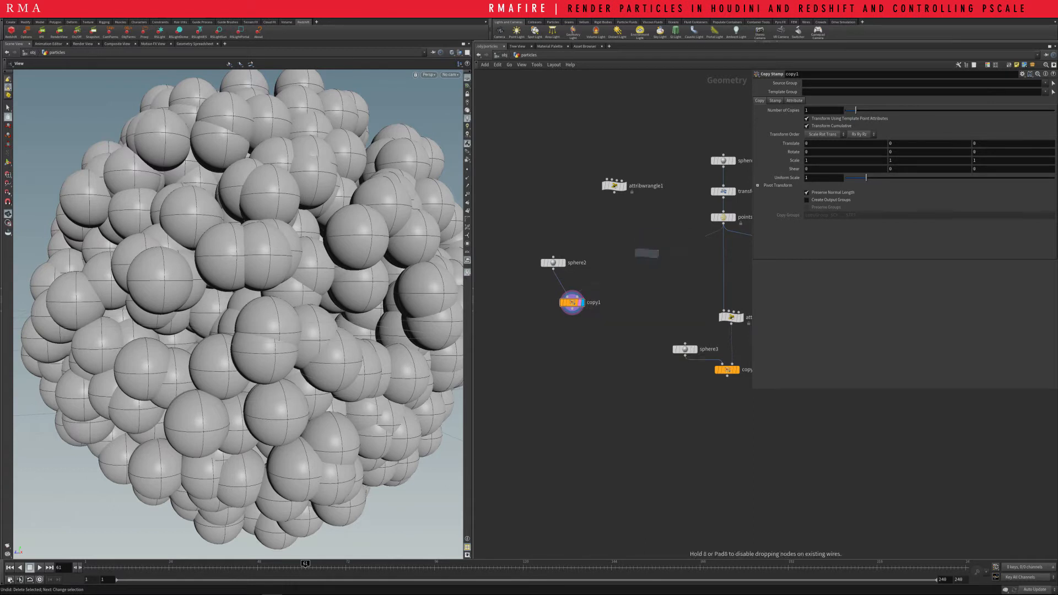
{"action": "left_click", "coordinate": [647, 263]}
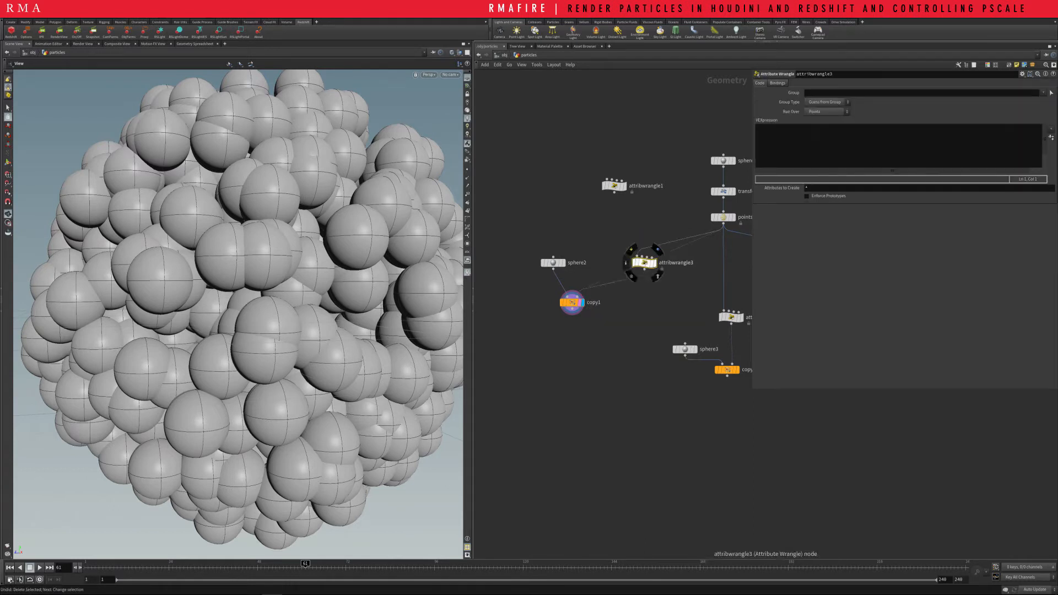
{"action": "left_click_drag", "start_coordinate": [647, 262], "coordinate": [627, 255]}
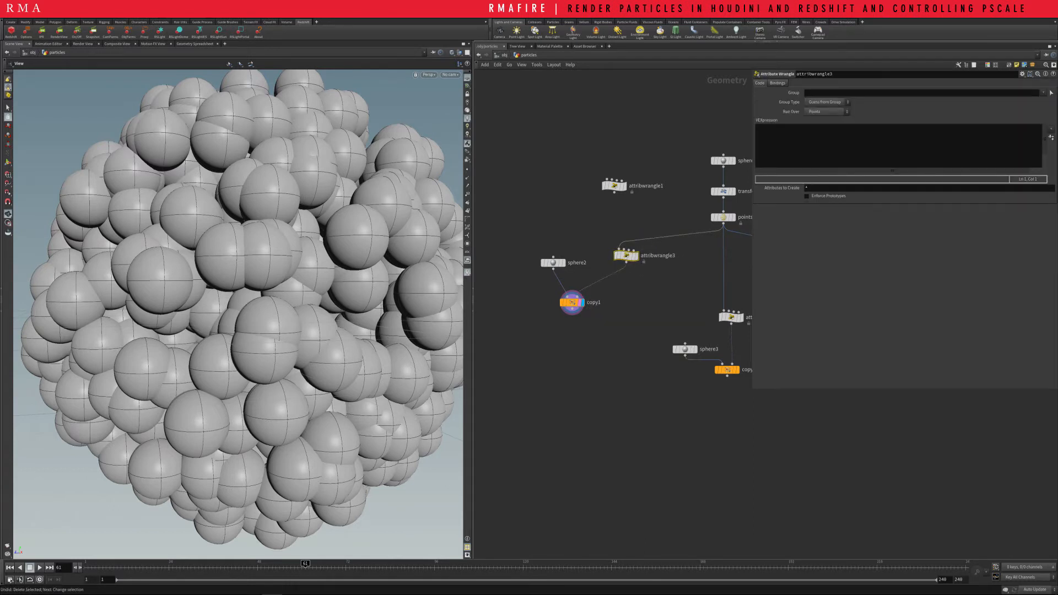
{"action": "key", "text": "super"}
{"action": "type", "text": "note"}
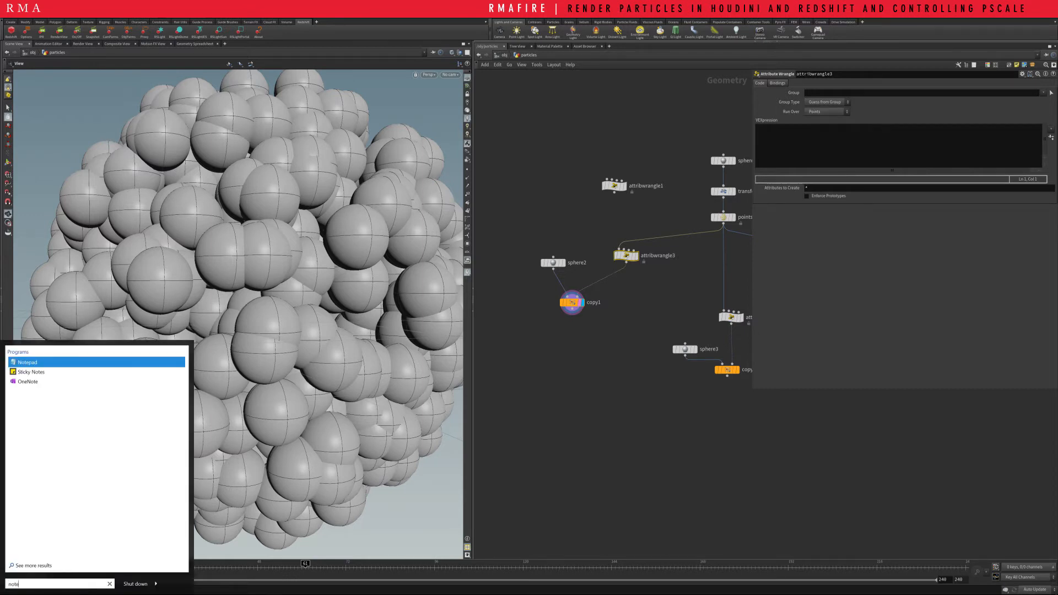
{"action": "key", "text": "Return"}
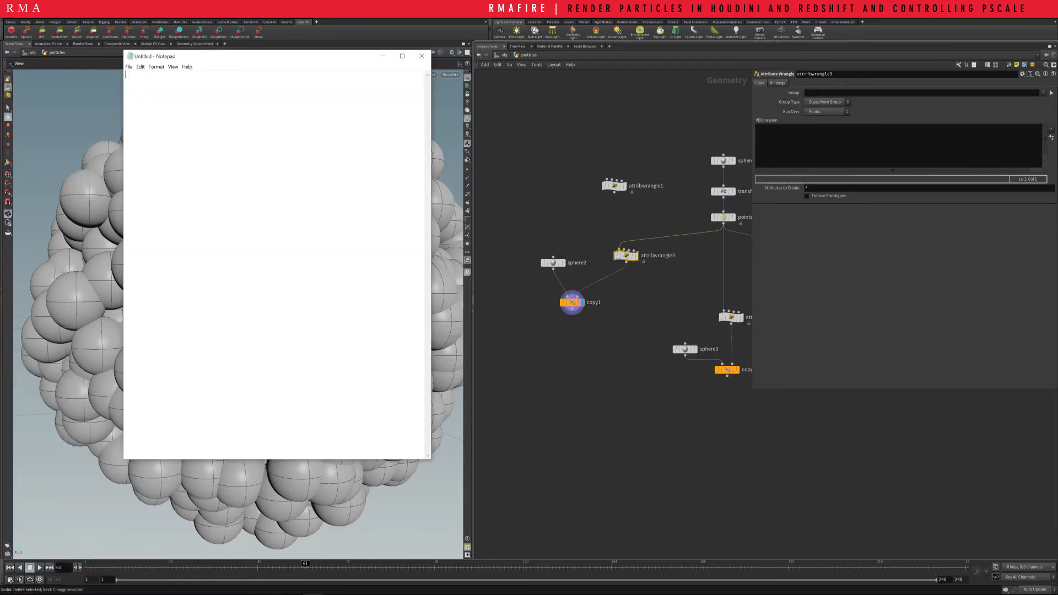
{"action": "left_click_drag", "start_coordinate": [259, 56], "coordinate": [565, 97]}
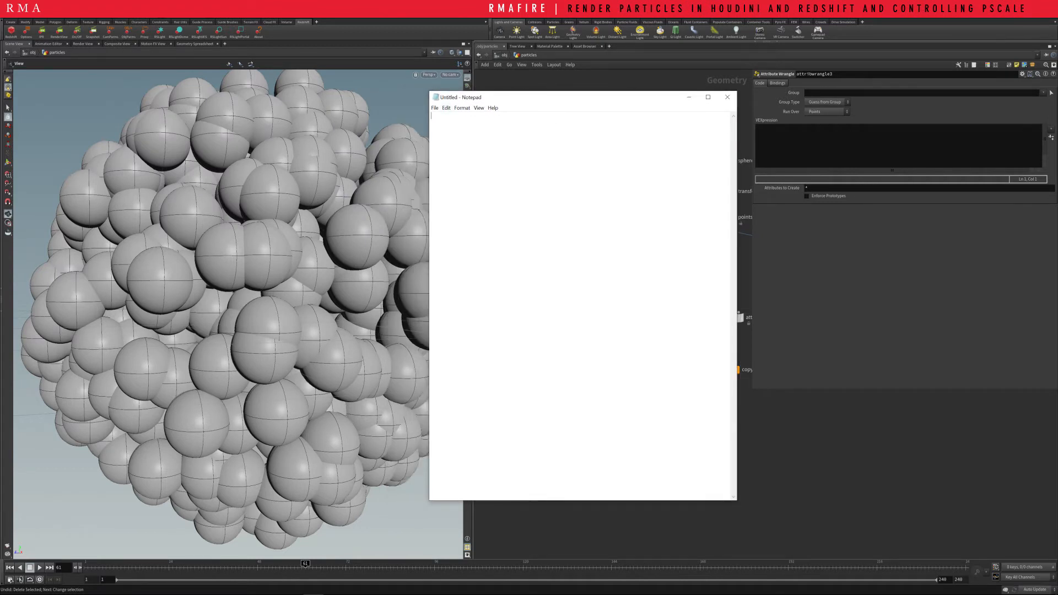
{"action": "type", "text": "float @#"}
{"action": "key", "text": "BackSpace"}
{"action": "type", "text": "pscale"}
Set the Notepad font size to 24
{"action": "key", "text": "ctrl+a"}
{"action": "left_click", "coordinate": [462, 108]}
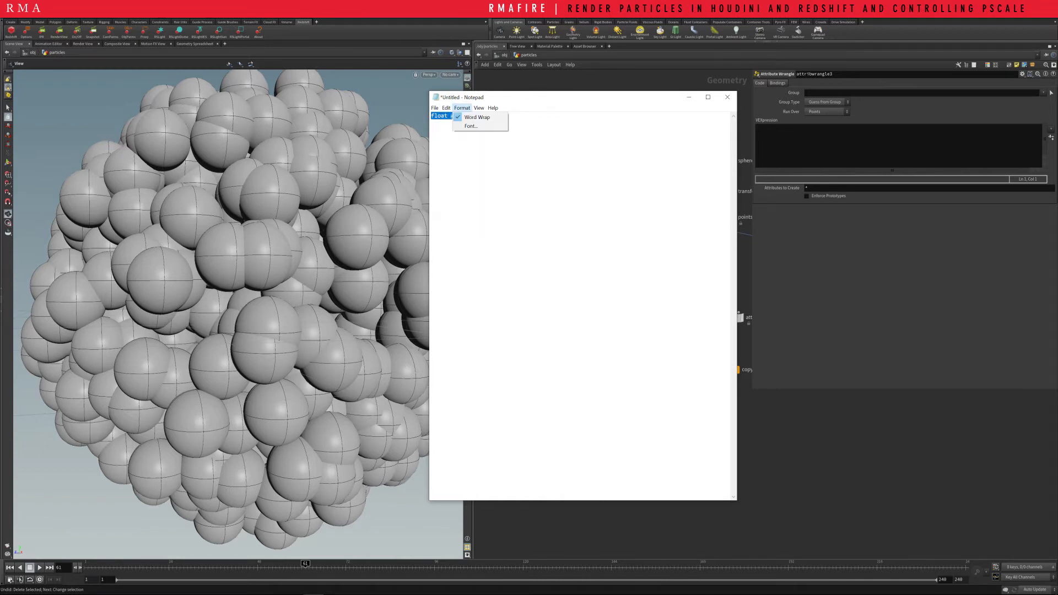
{"action": "left_click", "coordinate": [472, 126]}
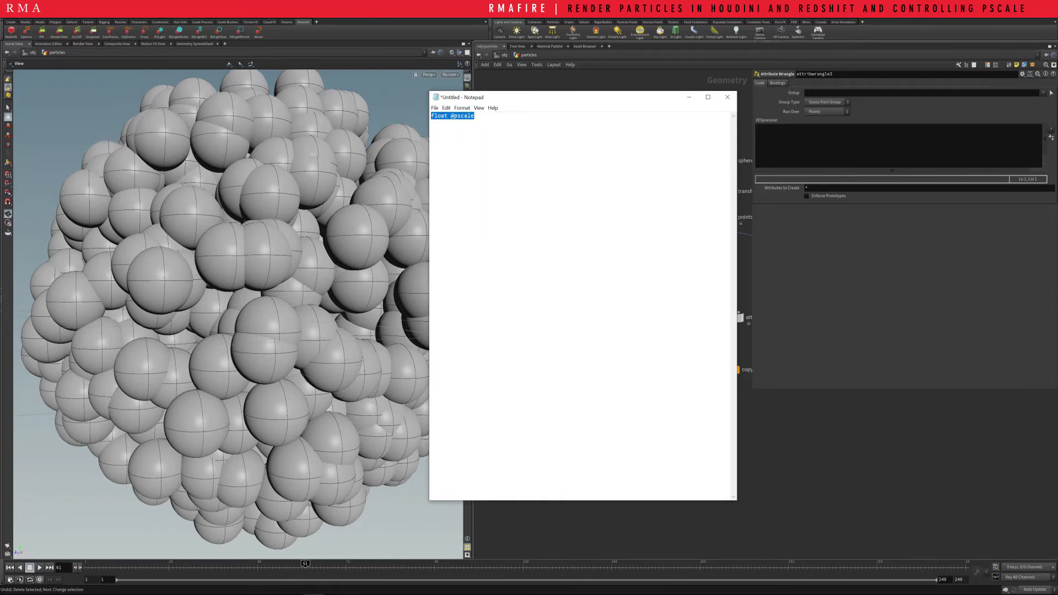
{"action": "left_click", "coordinate": [582, 250]}
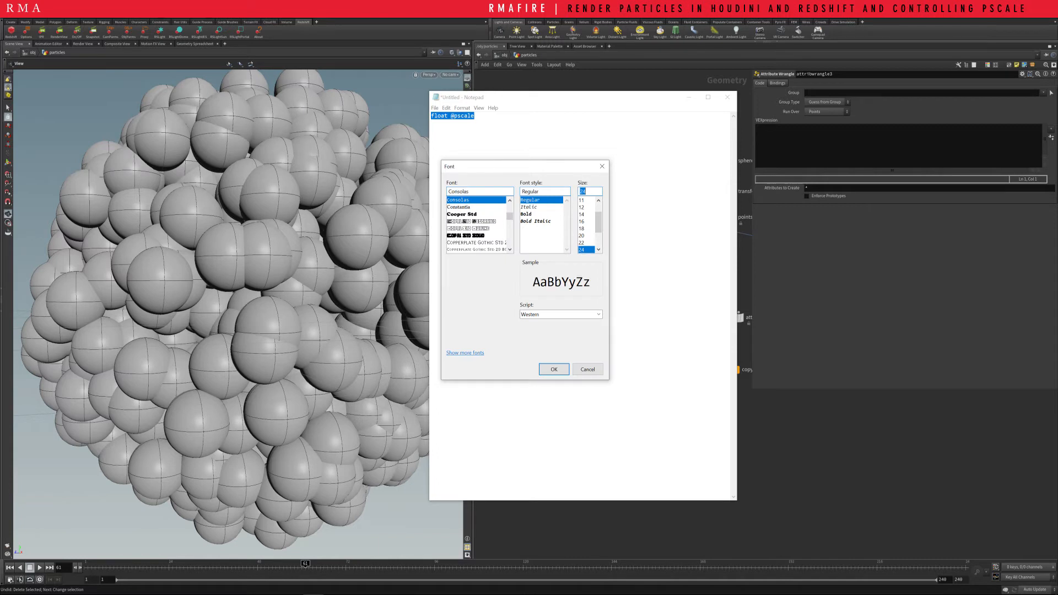
{"action": "left_click", "coordinate": [554, 370]}
{"action": "left_click", "coordinate": [434, 136]}
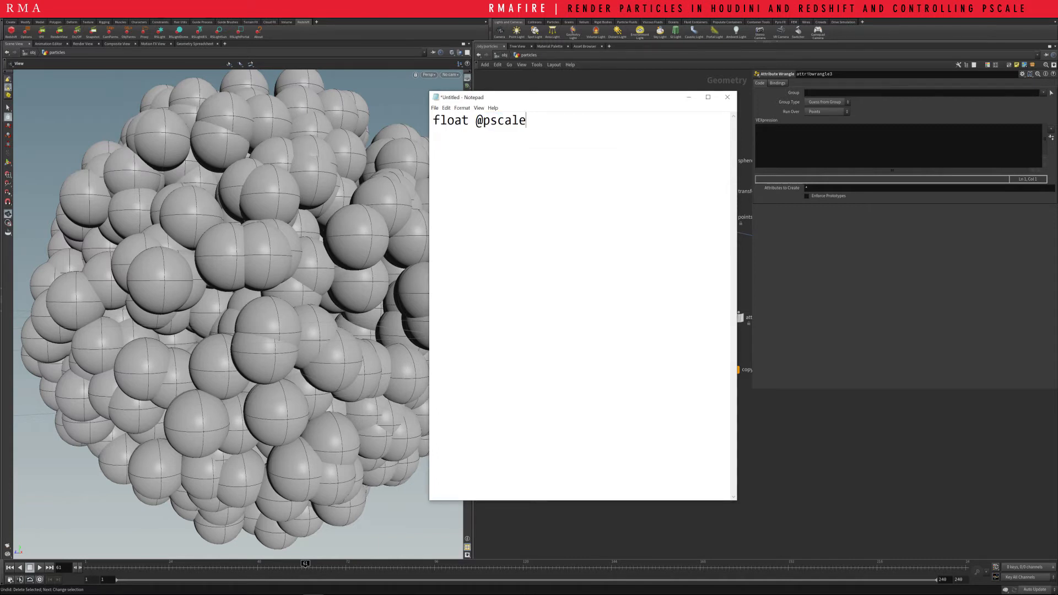
{"action": "type", "text": ";"}
{"action": "key", "text": "Return"}
{"action": "type", "text": "@pa"}
{"action": "key", "text": "BackSpace"}
{"action": "type", "text": "scale =fit01"}
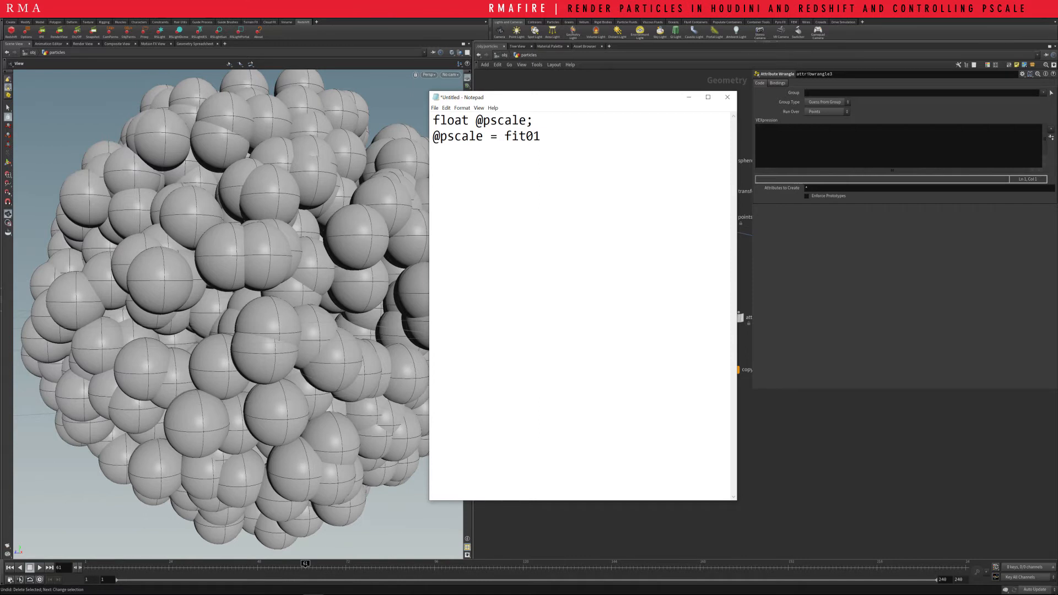
{"action": "type", "text": "("}
{"action": "type", "text": "rand"}
{"action": "type", "text": "("}
{"action": "type", "text": "$"}
{"action": "type", "text": "p"}
{"action": "key", "text": "BackSpace"}
{"action": "type", "text": "p"}
{"action": "key", "text": "BackSpace"}
{"action": "key", "text": "BackSpace"}
{"action": "type", "text": "@ptnum"}
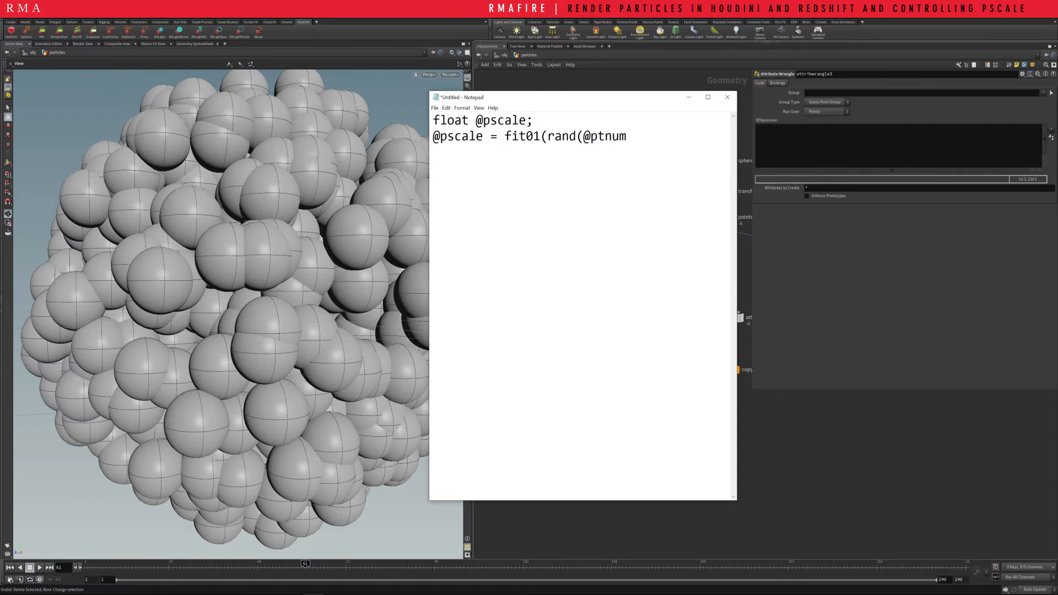
{"action": "left_click_drag", "start_coordinate": [430, 298], "coordinate": [320, 298]}
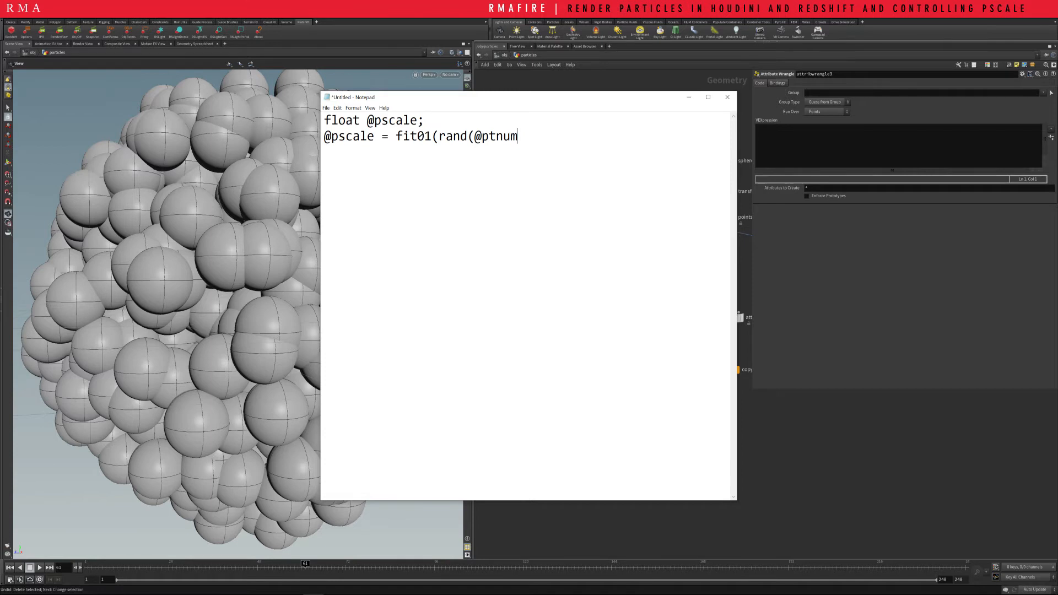
{"action": "type", "text": "+2938"}
{"action": "type", "text": "), .2, 1);"}
{"action": "key", "text": "ctrl+a"}
{"action": "key", "text": "ctrl+c"}
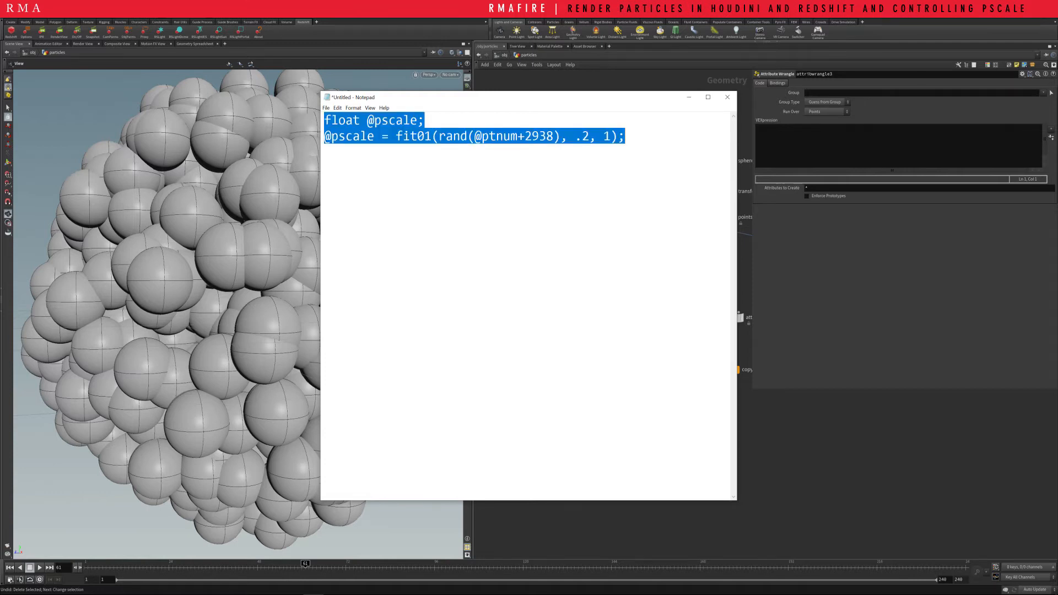
Switch to Houdini, paste the pscale code into attribwrangle3's VEX expression and set the fit01 minimum to .1
{"action": "key", "text": "alt+Tab"}
{"action": "key", "text": "ctrl+v"}
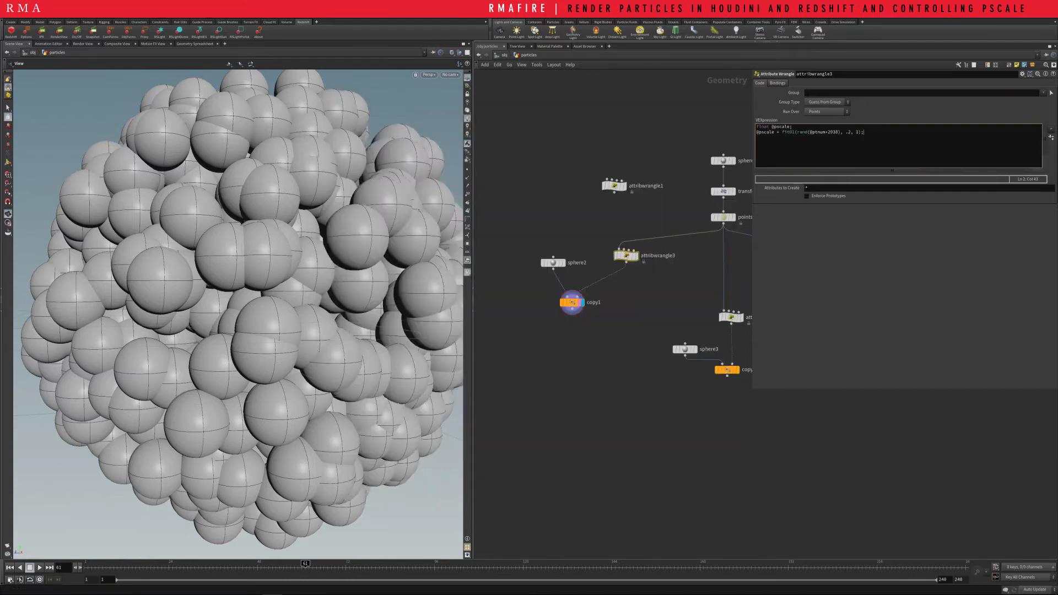
{"action": "key", "text": "Return"}
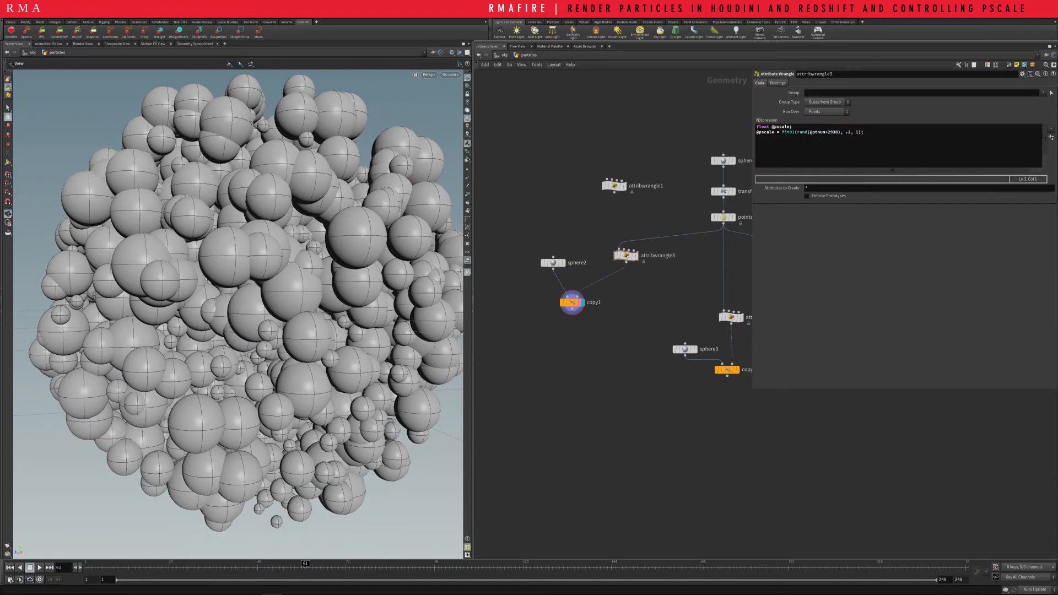
{"action": "left_click", "coordinate": [849, 133]}
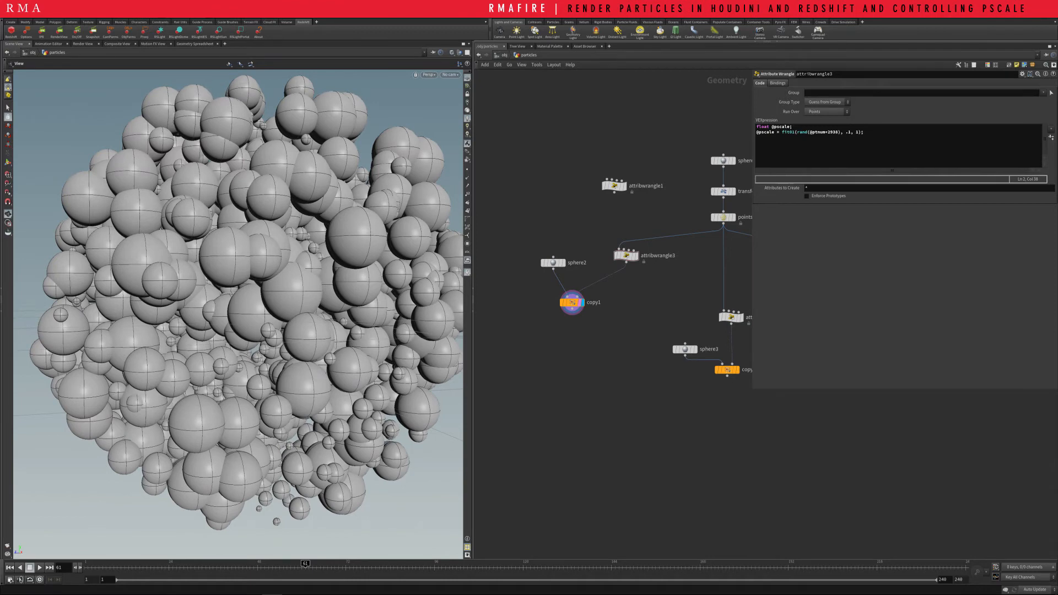
Insert a Transform node between sphere2 and copy1 and reduce its uniform scale to shrink the copied spheres
{"action": "key", "text": "Tab"}
{"action": "mouse_move", "coordinate": [579, 246]}
{"action": "left_click", "coordinate": [634, 246]}
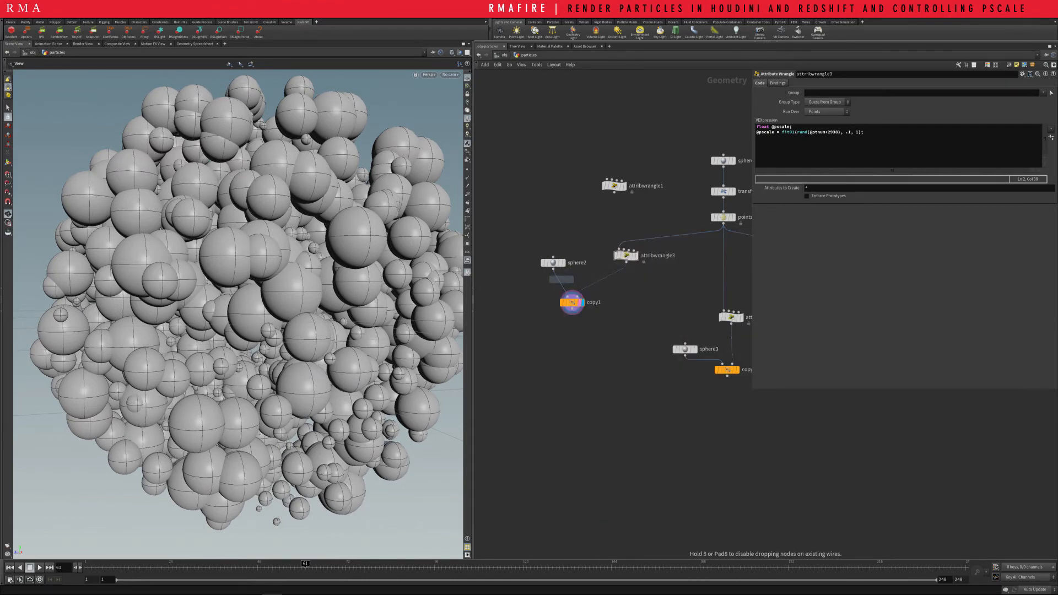
{"action": "left_click", "coordinate": [557, 285]}
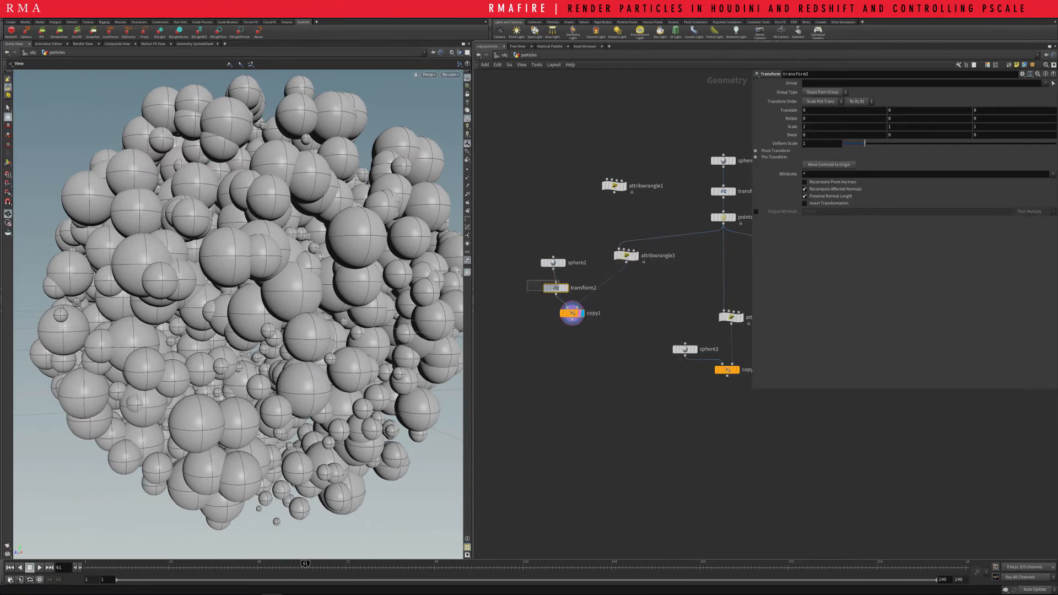
{"action": "left_click_drag", "start_coordinate": [865, 144], "coordinate": [857, 143]}
{"action": "left_click", "coordinate": [615, 186]}
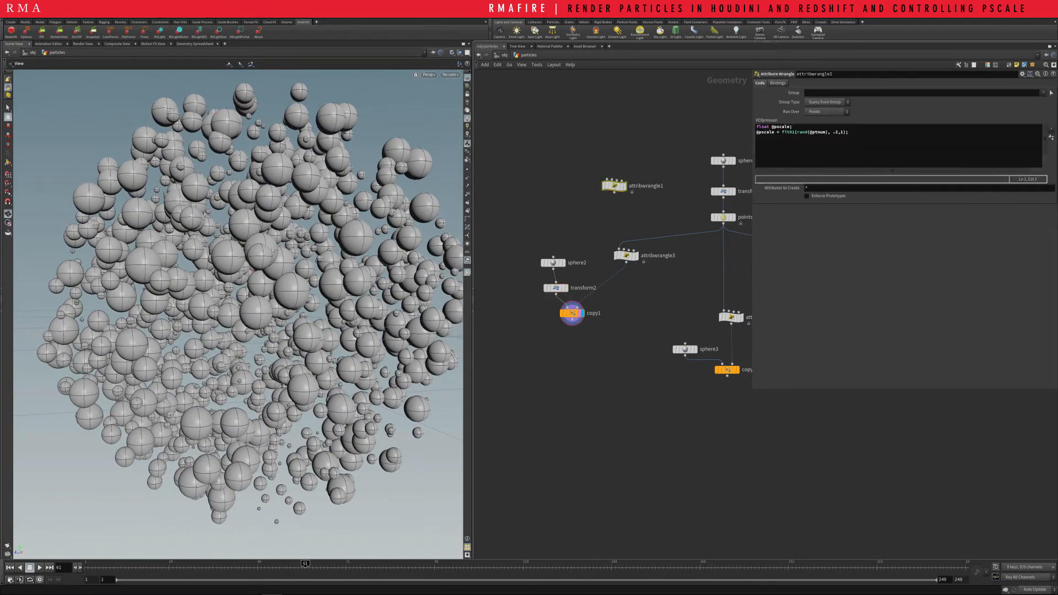
{"action": "left_click", "coordinate": [627, 256]}
{"action": "left_click", "coordinate": [615, 186]}
{"action": "left_click_drag", "start_coordinate": [826, 133], "coordinate": [828, 133]}
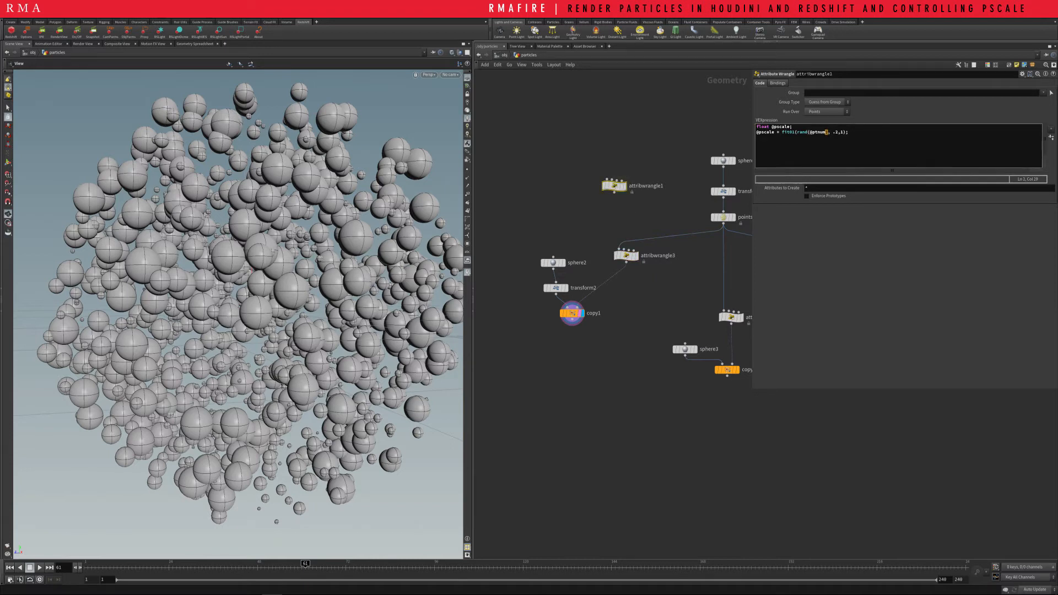
{"action": "left_click", "coordinate": [627, 255]}
{"action": "left_click", "coordinate": [834, 132]}
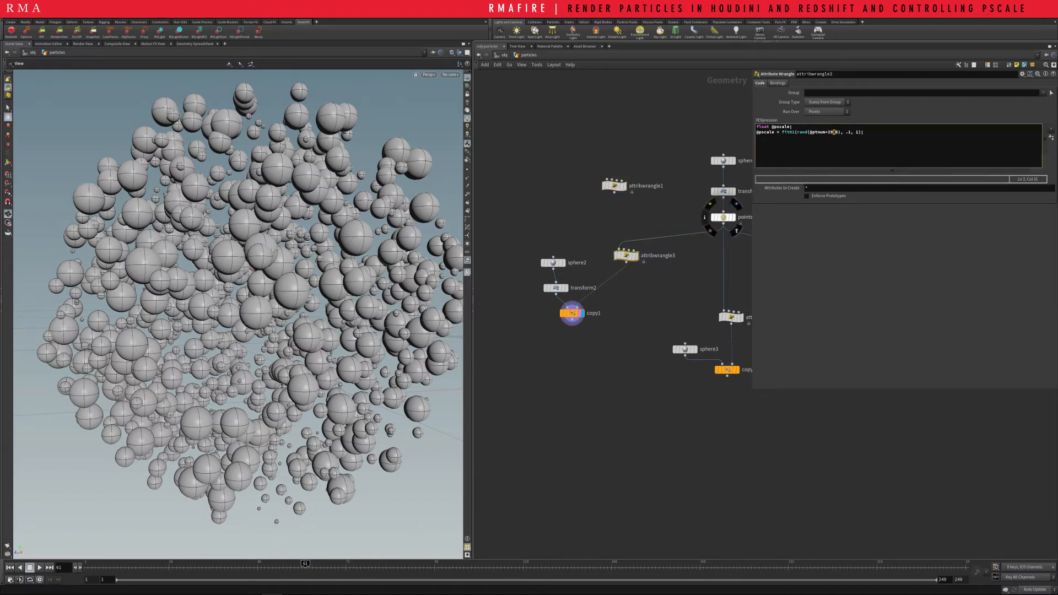
{"action": "type", "text": "222"}
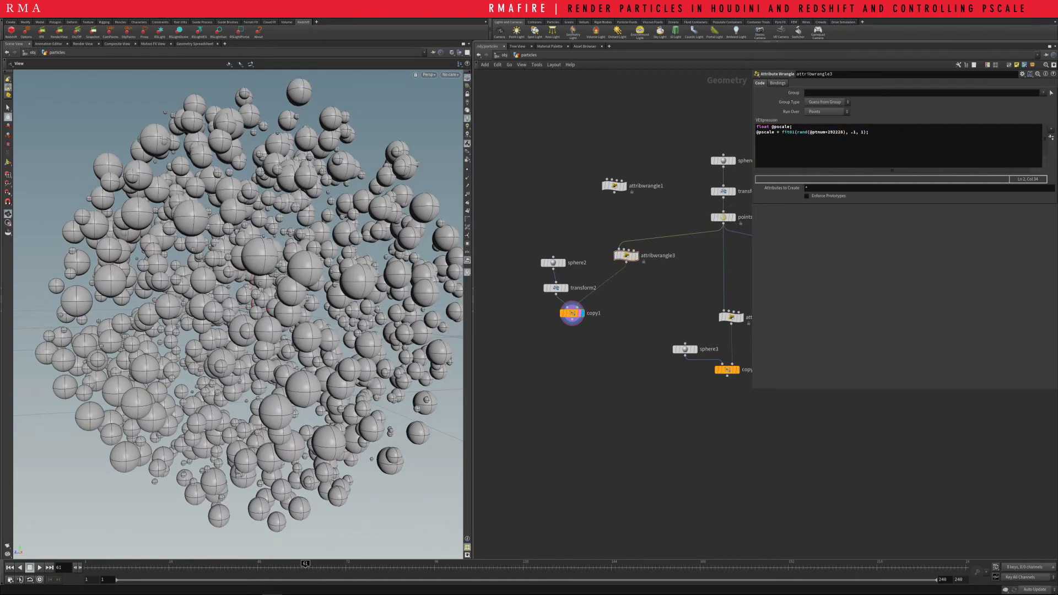
Display attribwrangle2 and copy its whole chramp VEX code into Notepad, replacing the text there
{"action": "middle_click_drag", "start_coordinate": [673, 236], "coordinate": [549, 186]}
{"action": "left_click", "coordinate": [620, 255]}
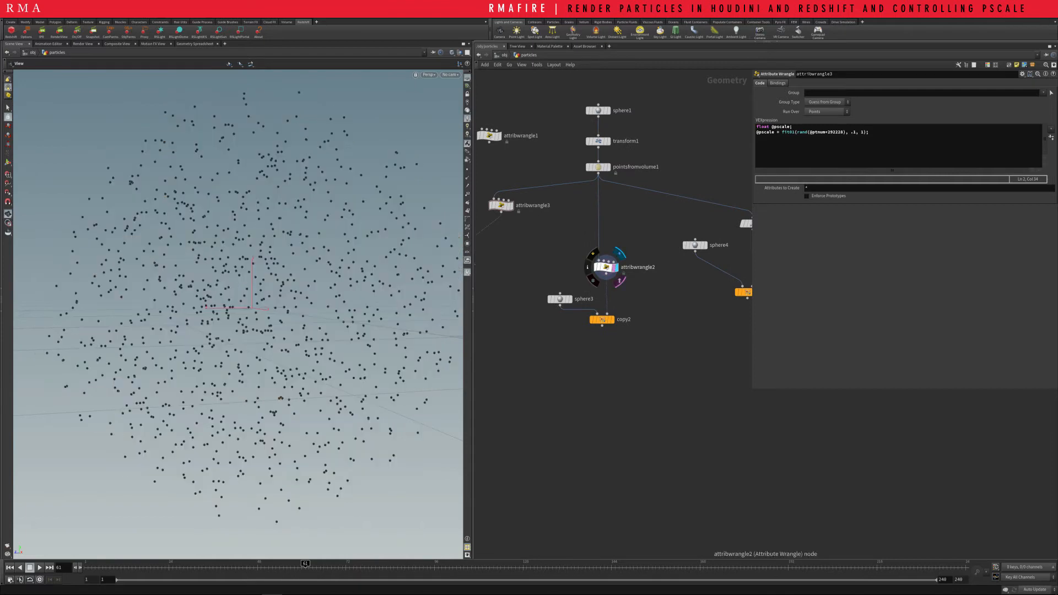
{"action": "left_click_drag", "start_coordinate": [634, 232], "coordinate": [596, 261]}
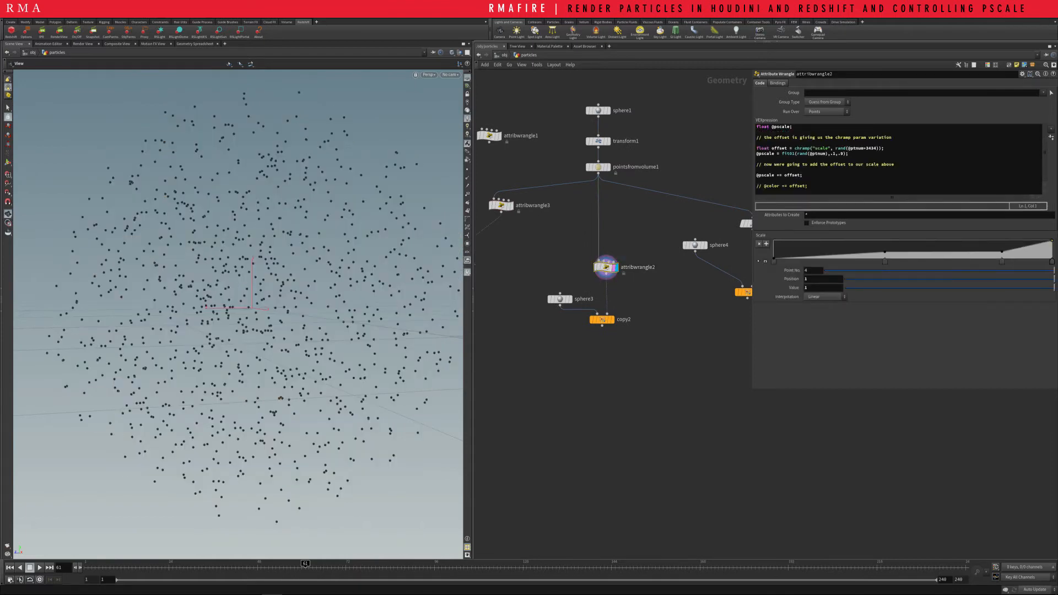
{"action": "left_click_drag", "start_coordinate": [818, 191], "coordinate": [756, 126]}
{"action": "key", "text": "ctrl+c"}
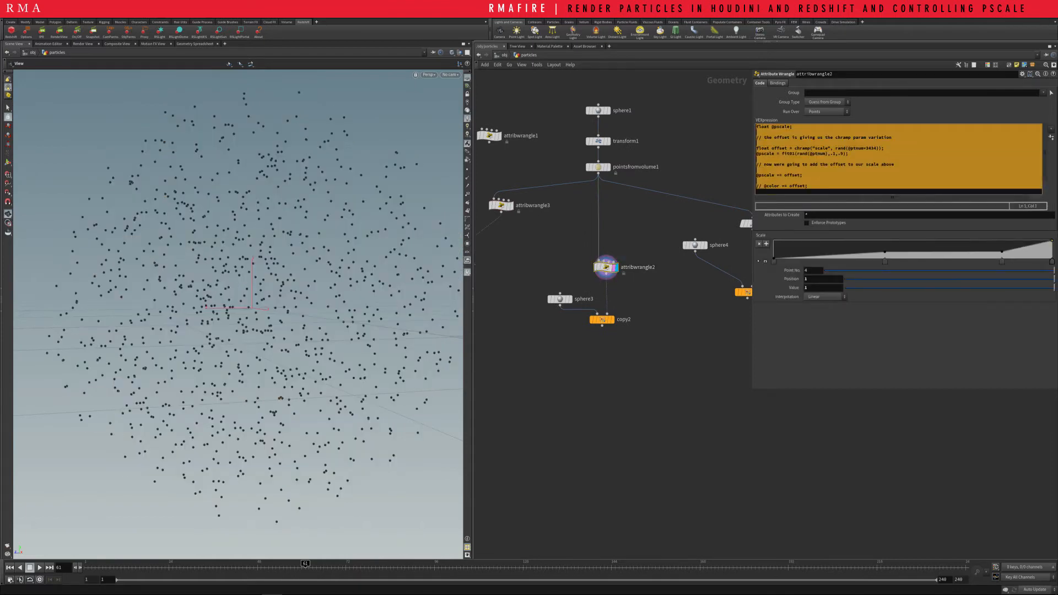
{"action": "key", "text": "alt+Tab"}
{"action": "key", "text": "ctrl+v"}
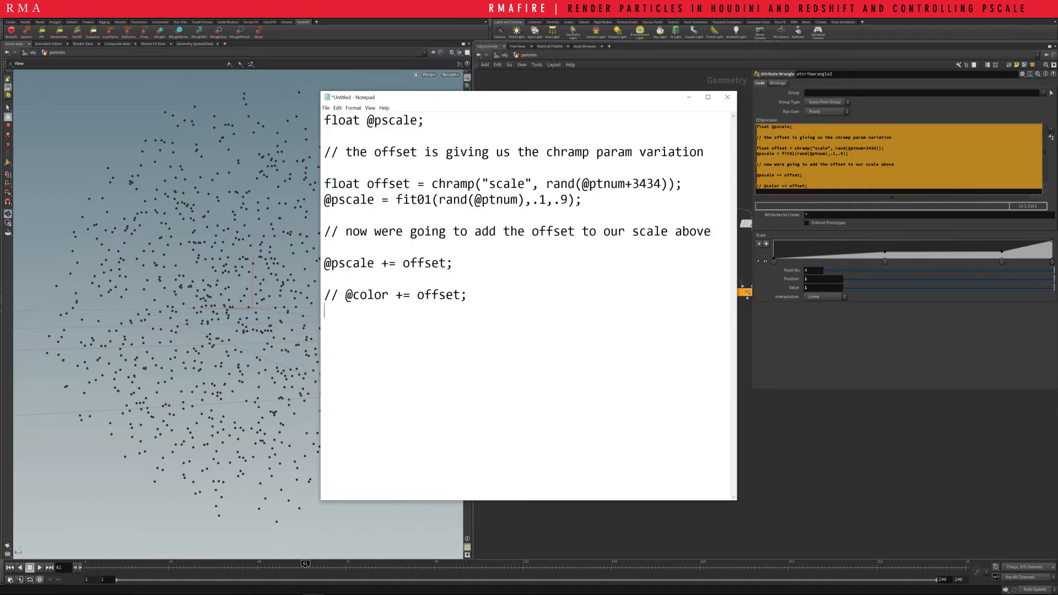
Examine the pasted code line by line: the pscale declaration, the chramp offset, the fit01 range and the offset addition
{"action": "left_click_drag", "start_coordinate": [325, 120], "coordinate": [418, 120]}
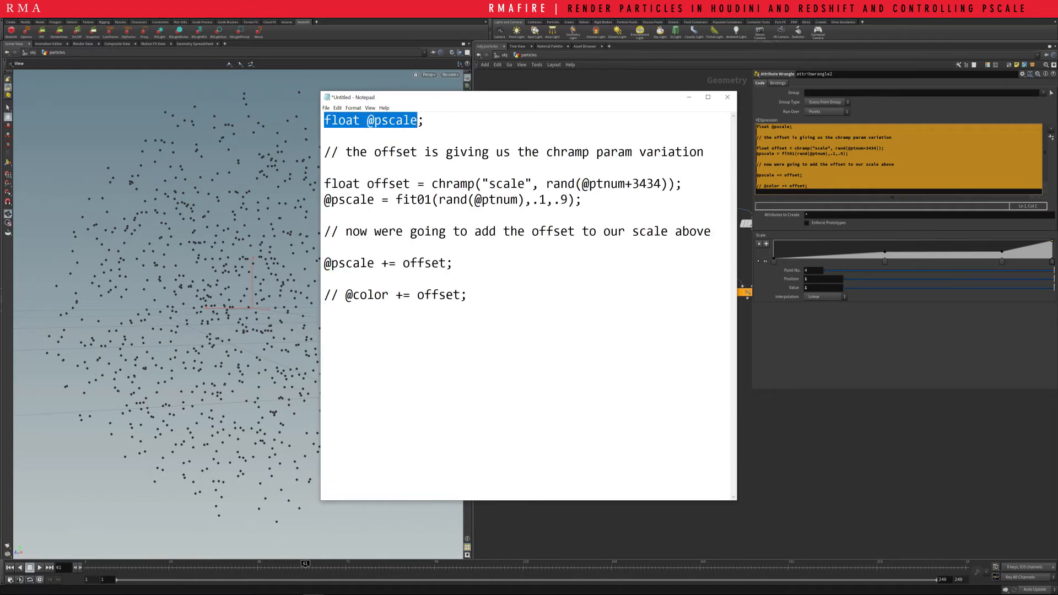
{"action": "left_click_drag", "start_coordinate": [345, 152], "coordinate": [704, 152]}
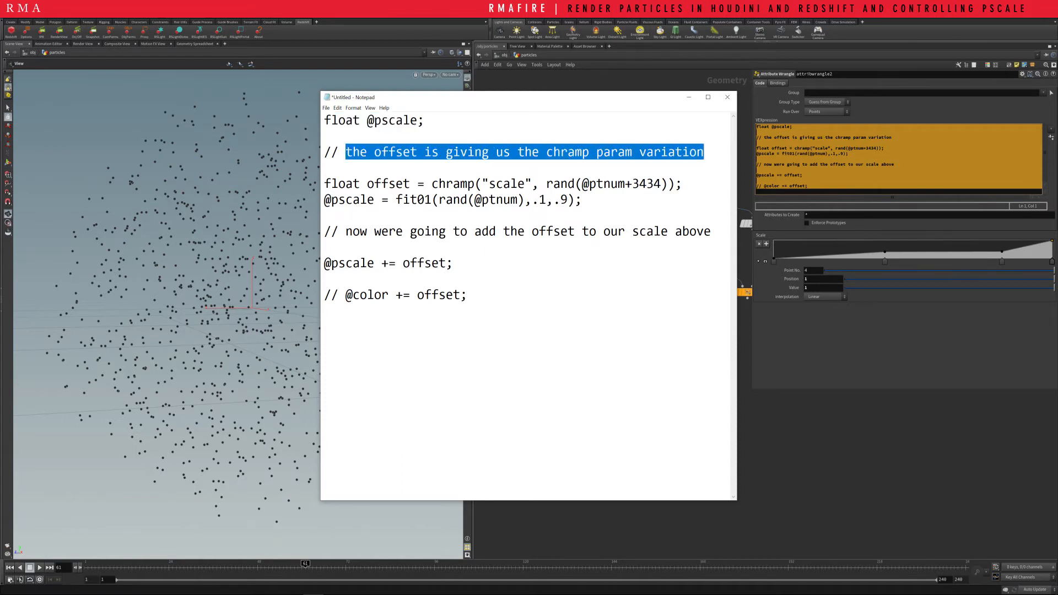
{"action": "left_click_drag", "start_coordinate": [547, 152], "coordinate": [589, 152]}
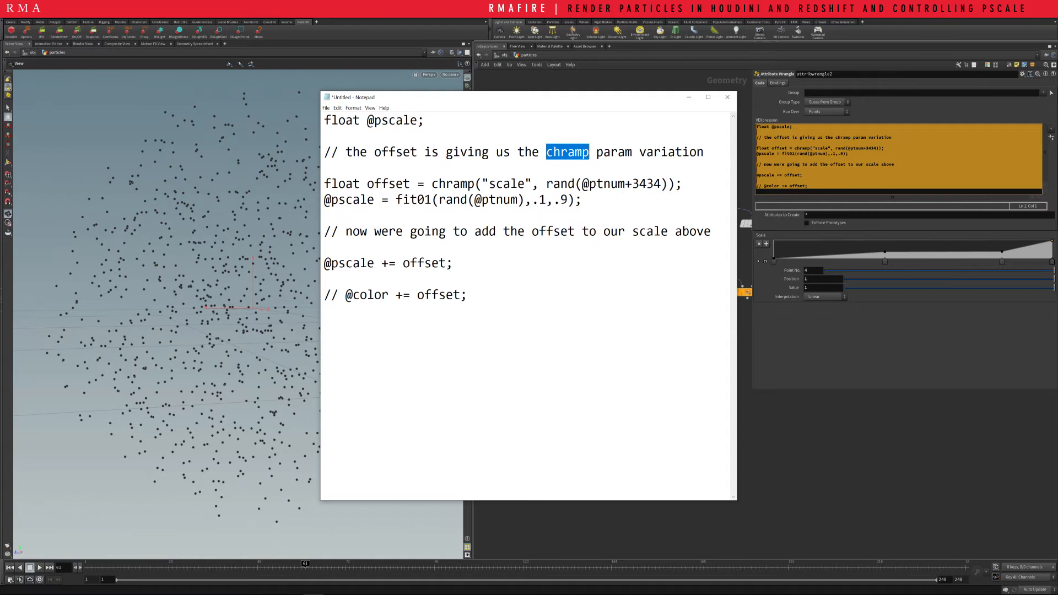
{"action": "left_click", "coordinate": [409, 183]}
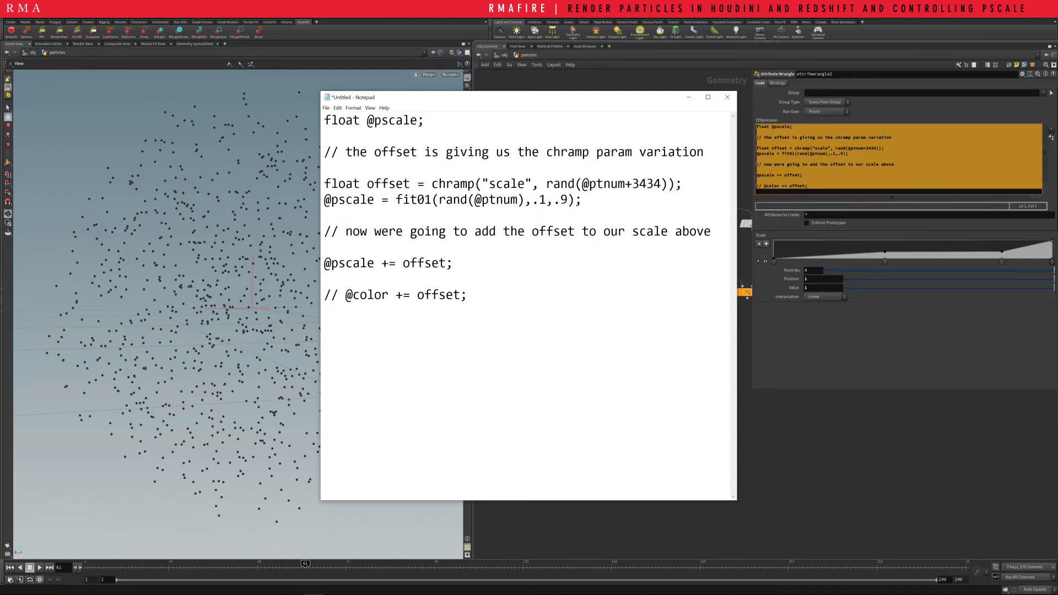
{"action": "left_click_drag", "start_coordinate": [417, 184], "coordinate": [474, 184]}
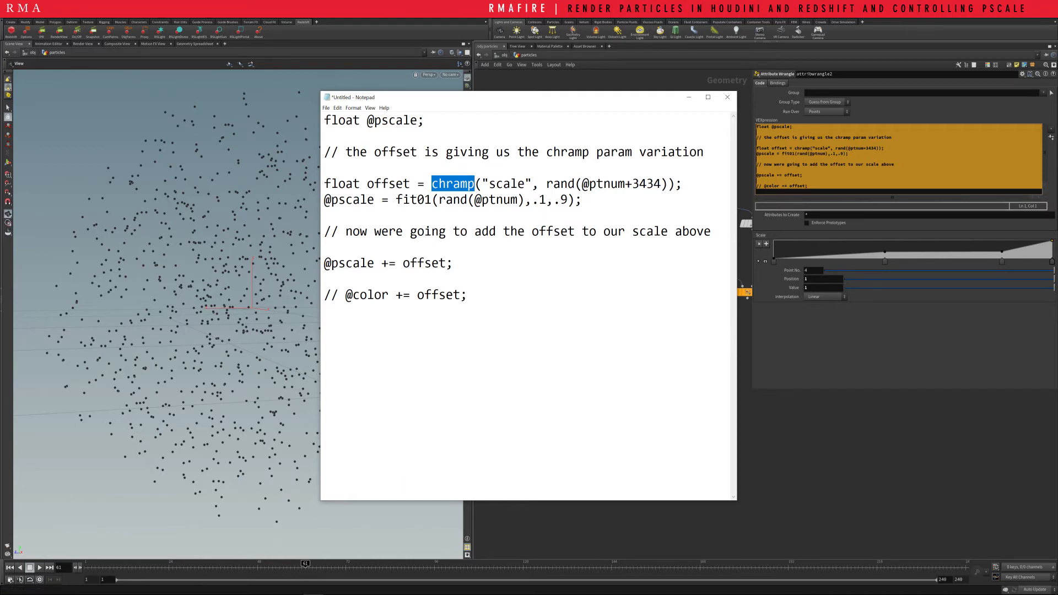
{"action": "left_click", "coordinate": [511, 199]}
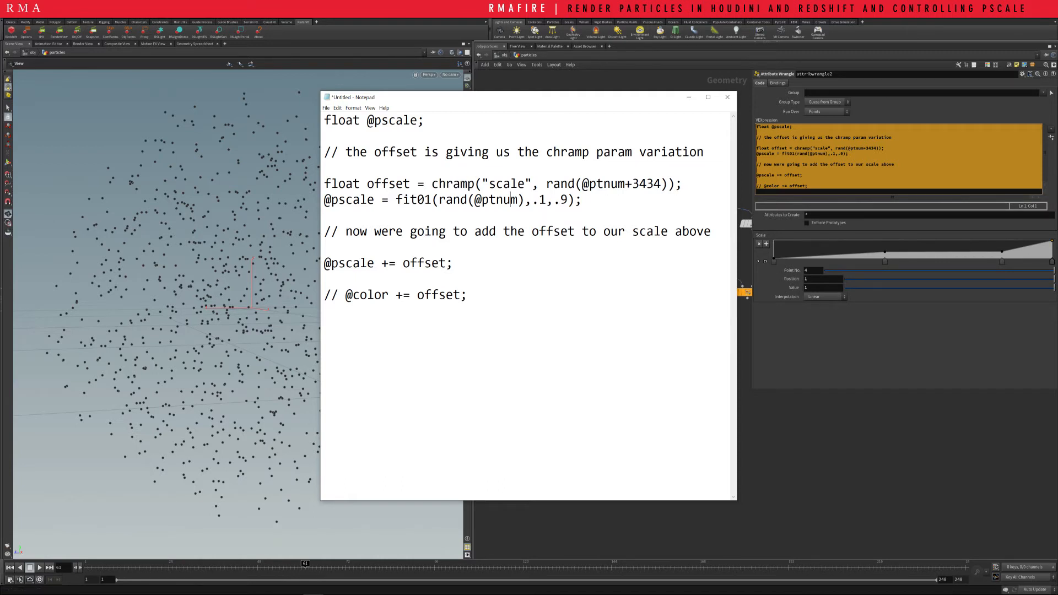
{"action": "left_click_drag", "start_coordinate": [489, 184], "coordinate": [667, 184]}
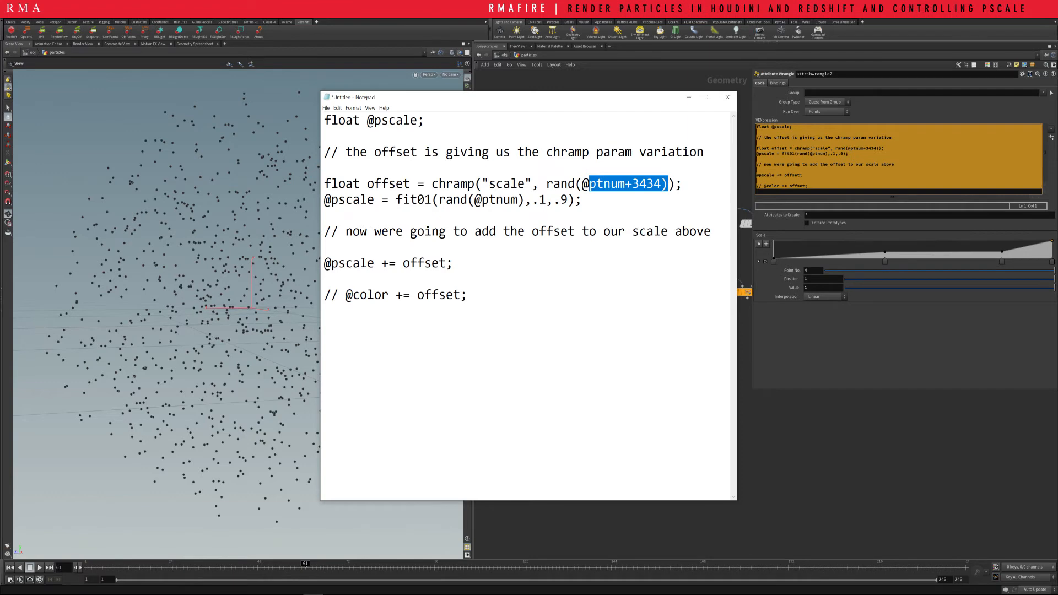
{"action": "left_click", "coordinate": [361, 200]}
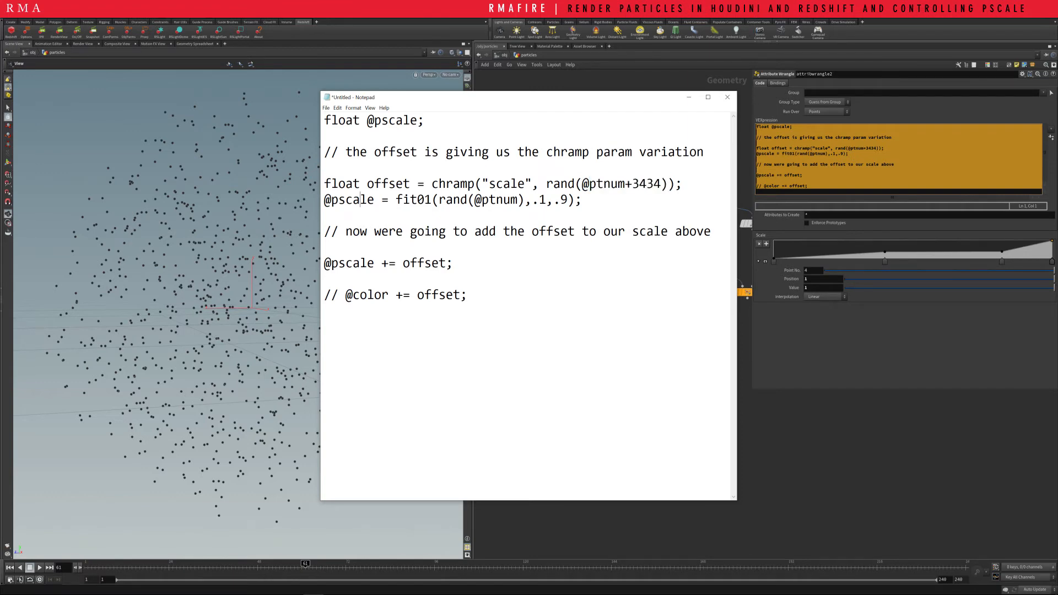
{"action": "left_click_drag", "start_coordinate": [475, 200], "coordinate": [569, 199]}
{"action": "left_click", "coordinate": [325, 279]}
{"action": "left_click_drag", "start_coordinate": [460, 295], "coordinate": [468, 295]}
Return to Houdini, display copy2, and set sphere3's uniform scale to .1 before reducing it slightly further
{"action": "left_click", "coordinate": [757, 170]}
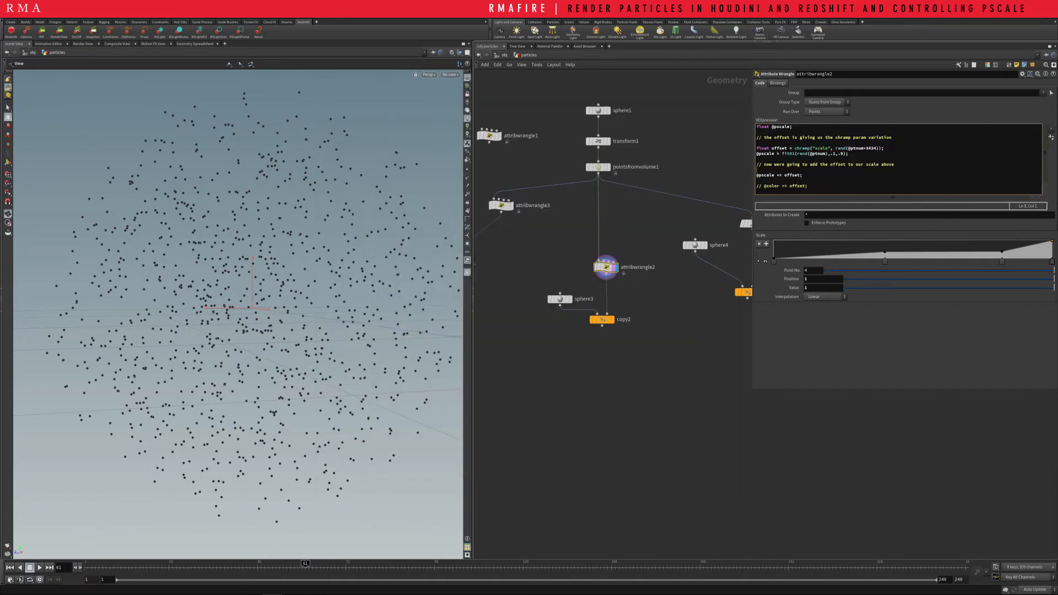
{"action": "left_click_drag", "start_coordinate": [809, 186], "coordinate": [757, 127]}
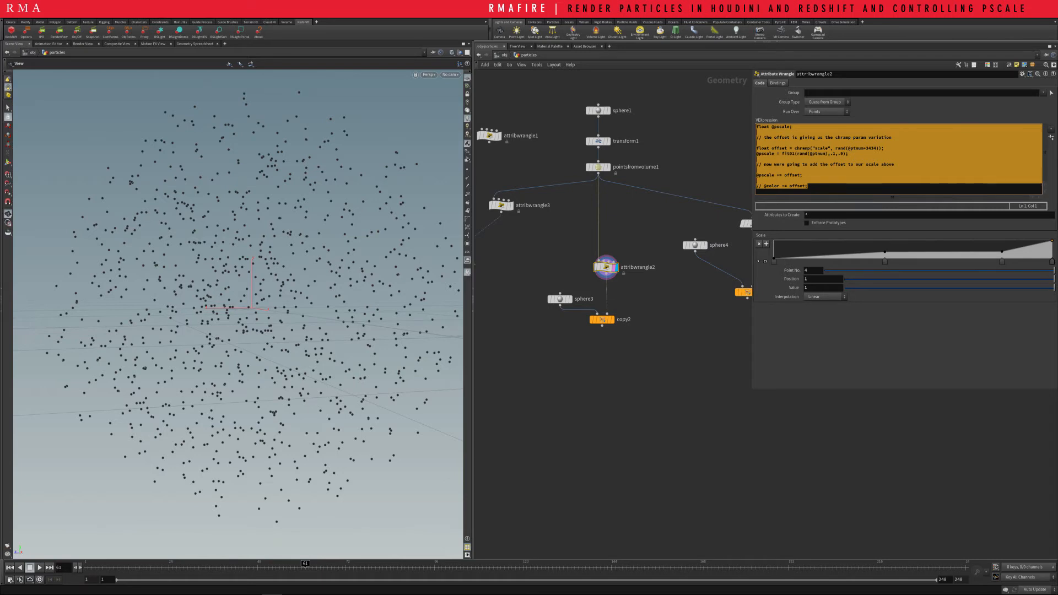
{"action": "left_click", "coordinate": [612, 320]}
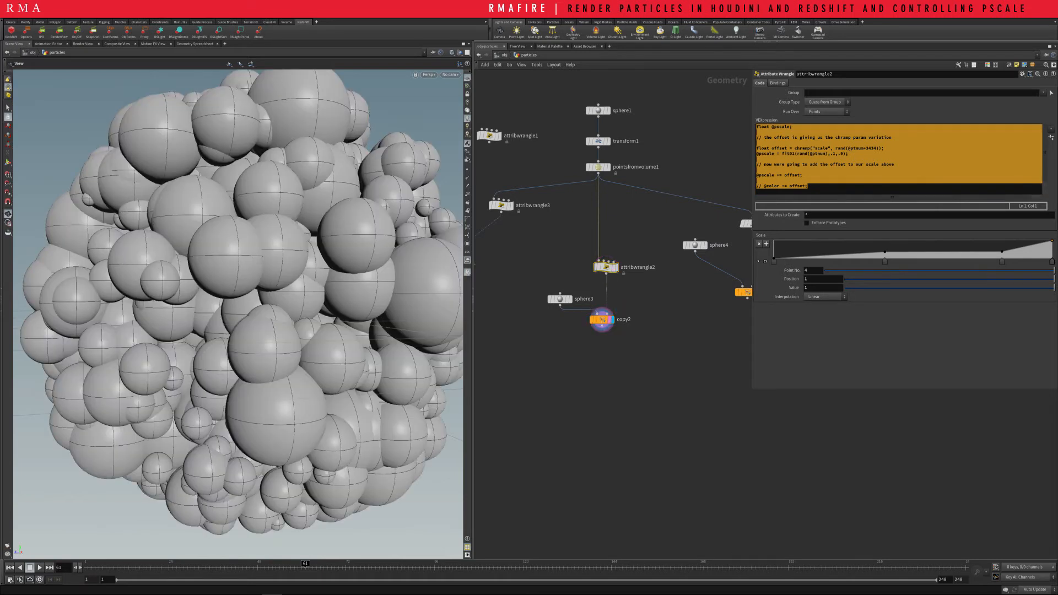
{"action": "left_click", "coordinate": [560, 299]}
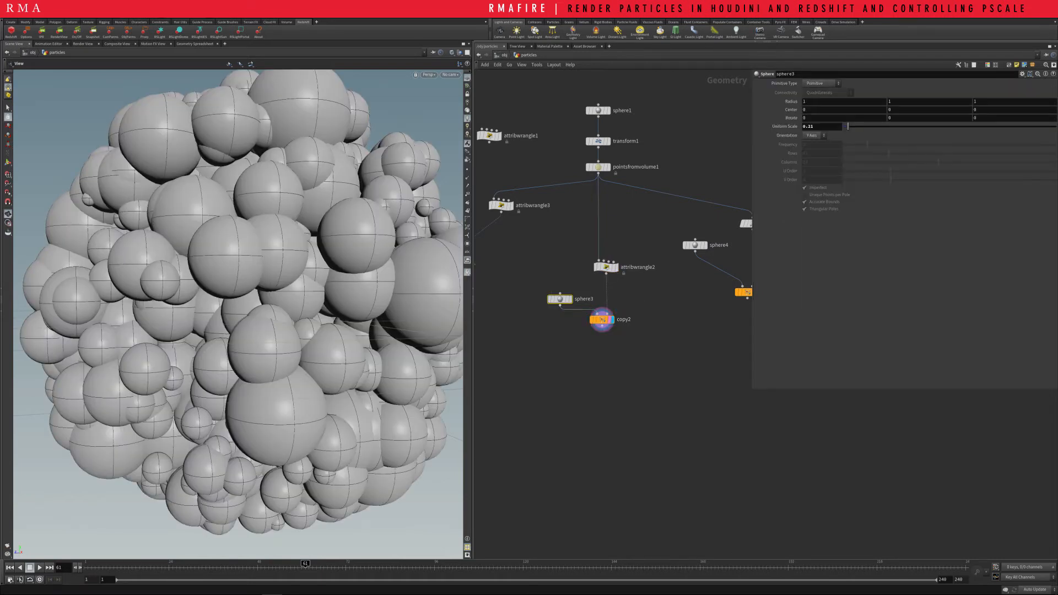
{"action": "double_click", "coordinate": [809, 127]}
{"action": "type", "text": ".1"}
{"action": "key", "text": "Return"}
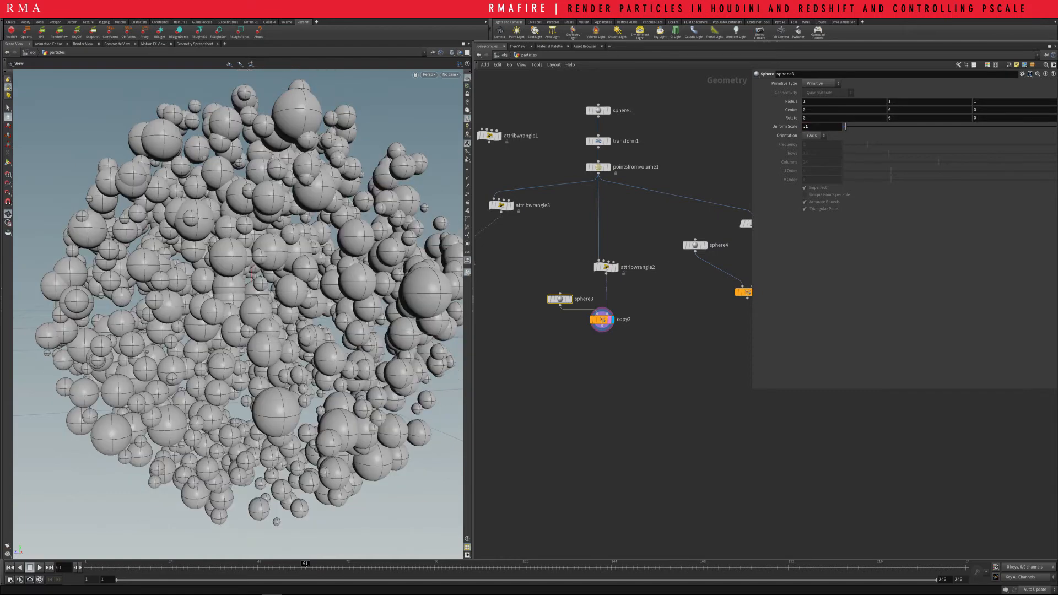
{"action": "middle_click_drag", "start_coordinate": [829, 127], "coordinate": [812, 142]}
Enlarge attribwrangle2's Scale ramp and move its last three points to about (0.36, 0.42), (0.70, 0.78) and (0.96, 0.40)
{"action": "left_click", "coordinate": [607, 267]}
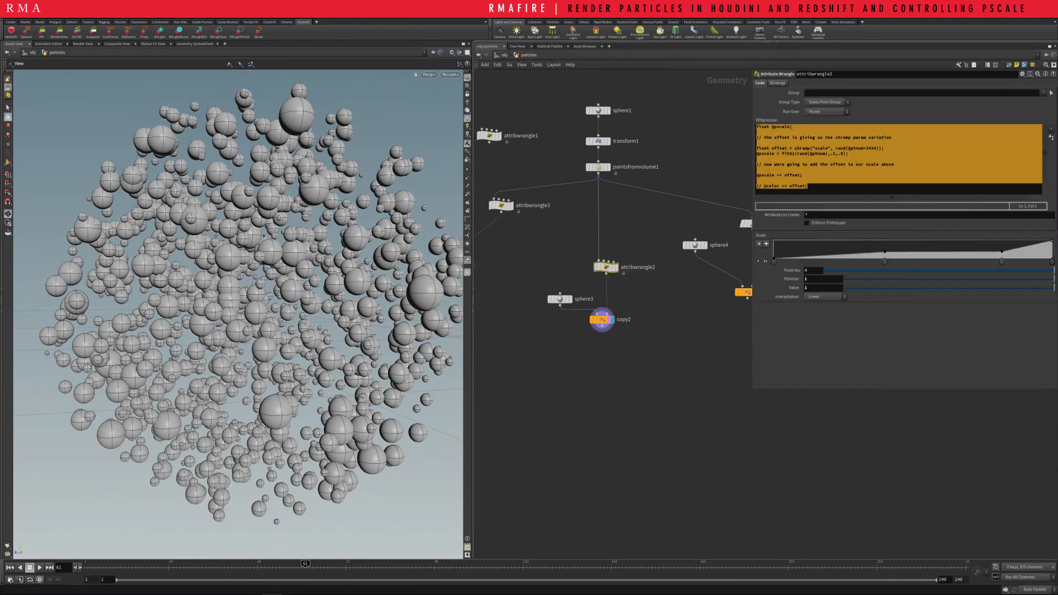
{"action": "left_click", "coordinate": [765, 262]}
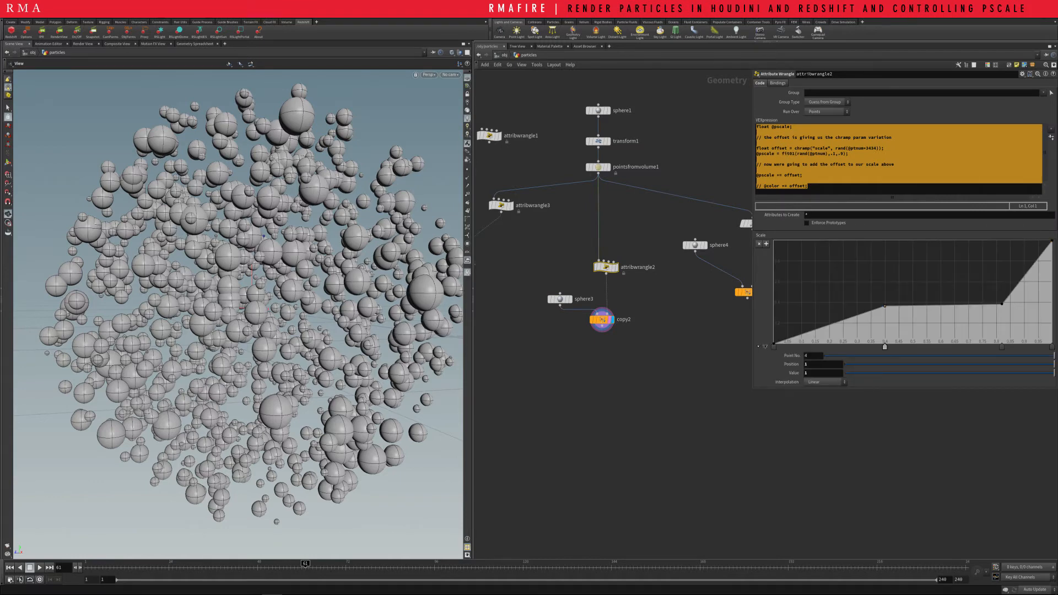
{"action": "mouse_move", "coordinate": [884, 305]}
{"action": "left_mouse_down"}
{"action": "mouse_move", "coordinate": [848, 272]}
{"action": "mouse_move", "coordinate": [844, 307]}
{"action": "mouse_move", "coordinate": [881, 338]}
{"action": "mouse_move", "coordinate": [874, 260]}
{"action": "mouse_move", "coordinate": [876, 323]}
{"action": "mouse_move", "coordinate": [872, 300]}
{"action": "left_mouse_up"}
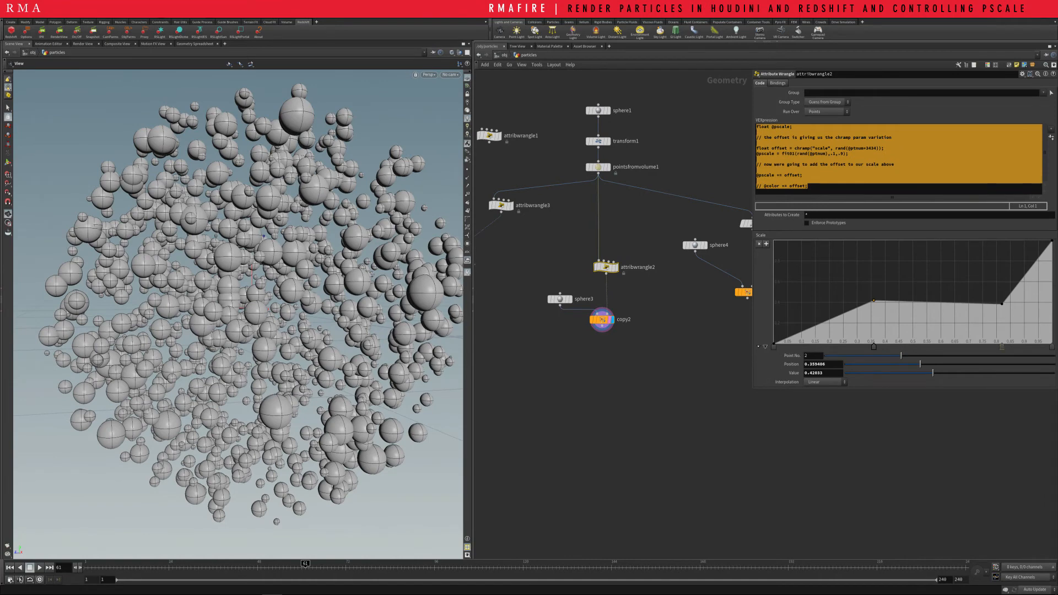
{"action": "left_click_drag", "start_coordinate": [1002, 304], "coordinate": [968, 263]}
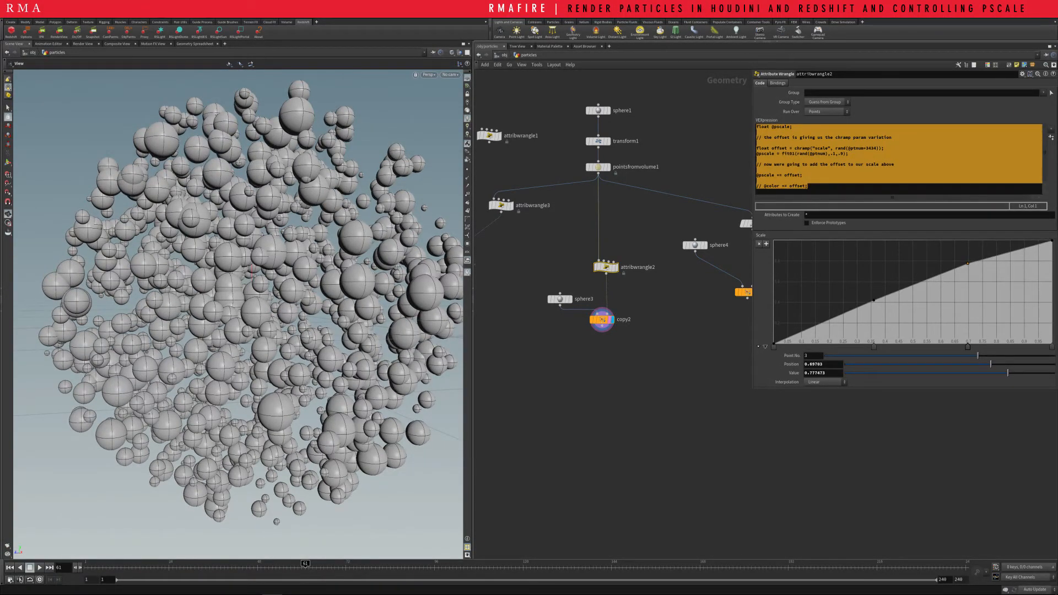
{"action": "left_click_drag", "start_coordinate": [1052, 241], "coordinate": [1041, 302]}
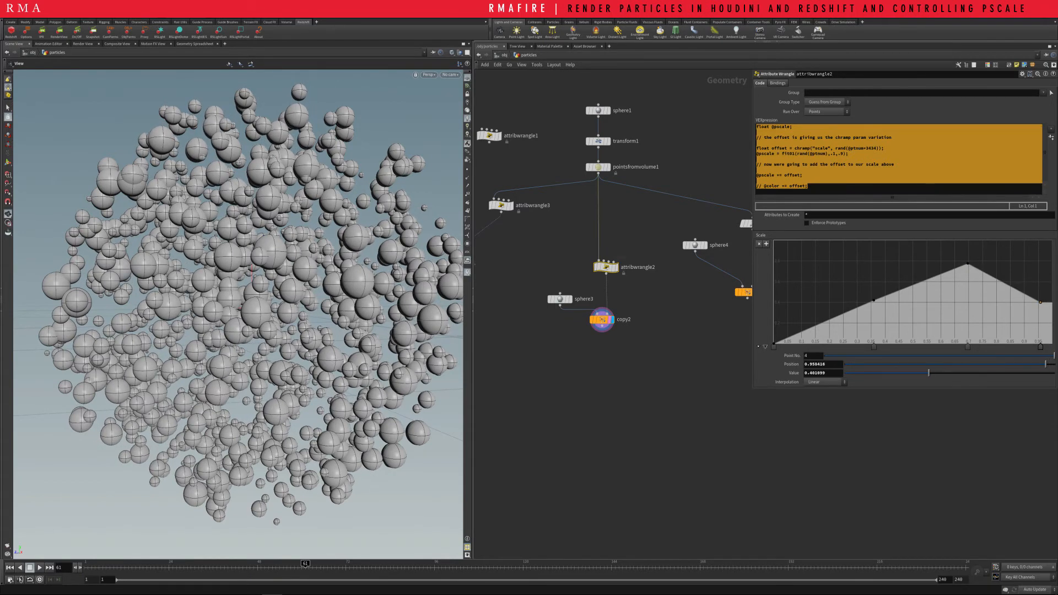
{"action": "left_click", "coordinate": [758, 170]}
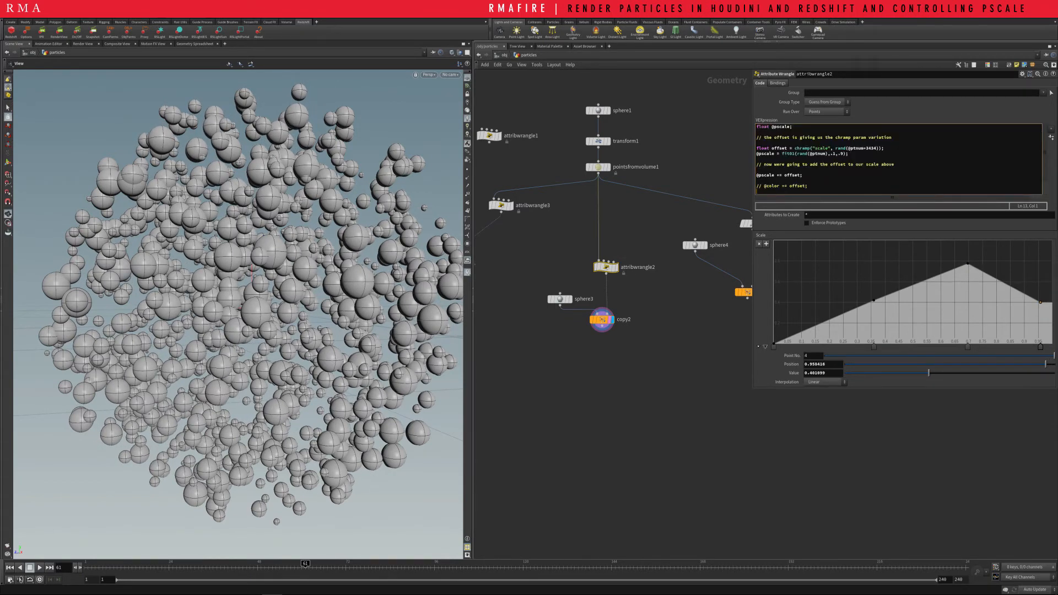
{"action": "key", "text": "ctrl+a"}
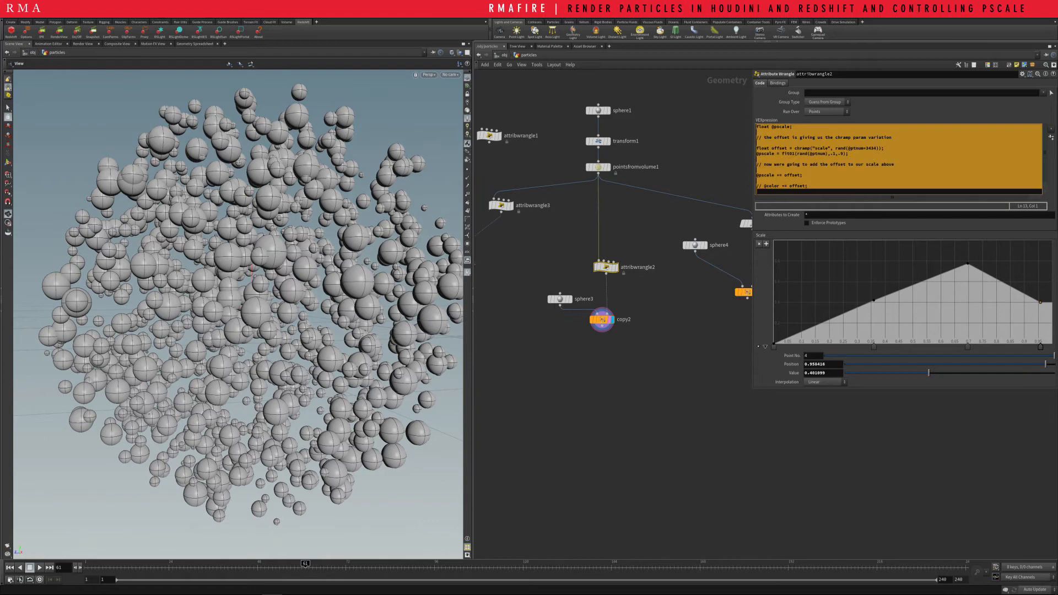
{"action": "mouse_move", "coordinate": [313, 593]}
{"action": "left_click", "coordinate": [314, 594]}
{"action": "left_click", "coordinate": [324, 311]}
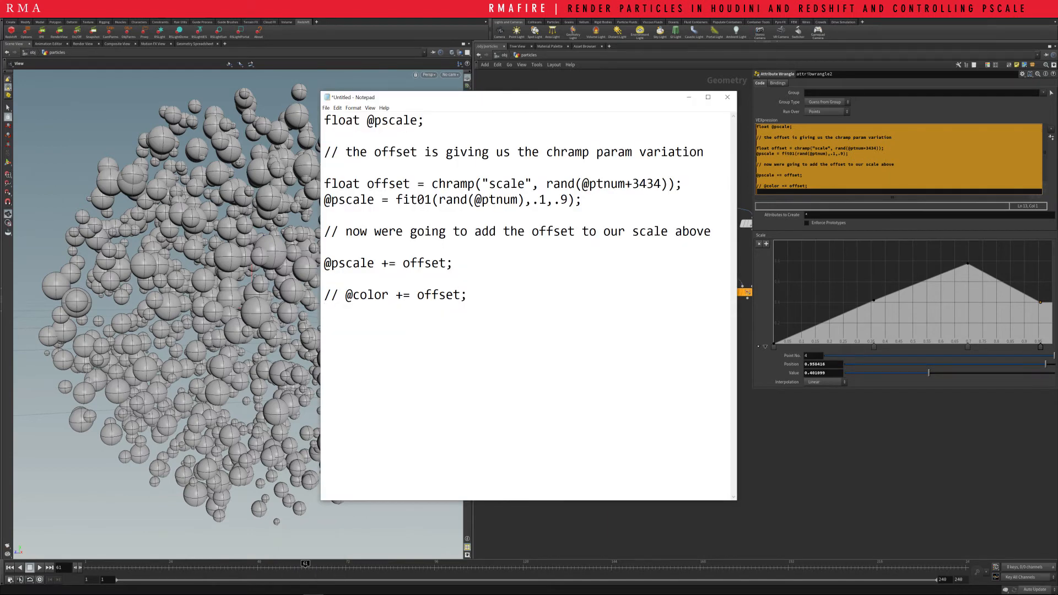
{"action": "key", "text": "ctrl+a"}
{"action": "type", "text": "f"}
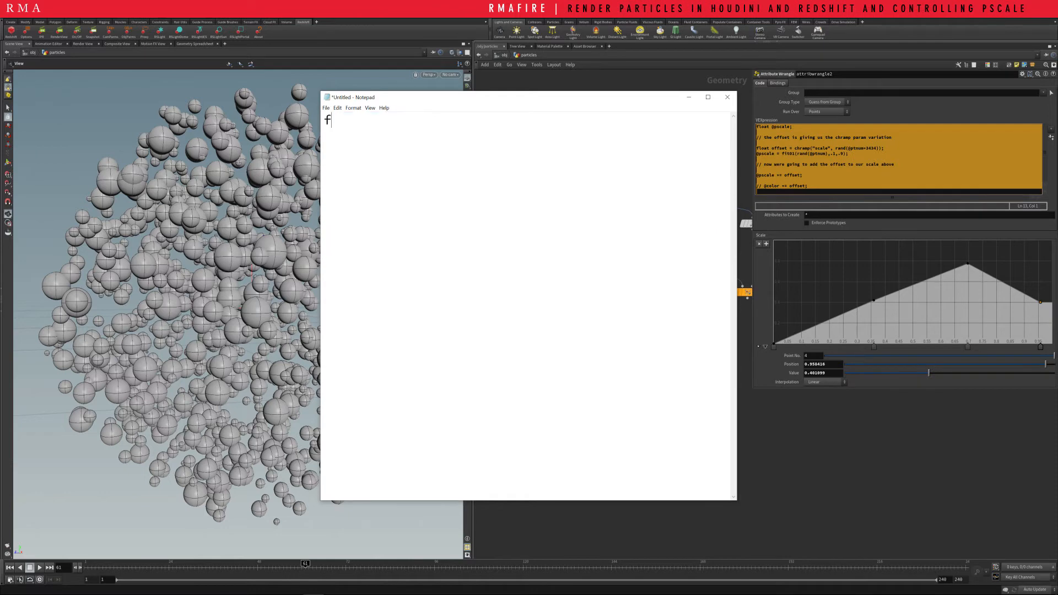
{"action": "type", "text": "loat @pscale;"}
{"action": "key", "text": "Return"}
{"action": "key", "text": "Return"}
{"action": "type", "text": "@pscale "}
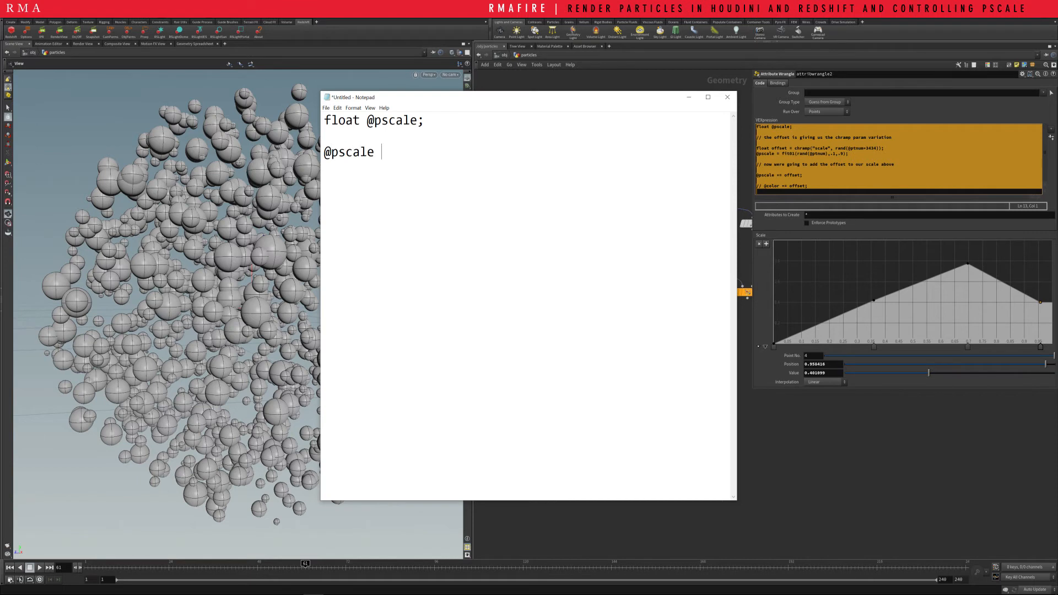
{"action": "type", "text": "= fit01(rand(@"}
{"action": "key", "text": "BackSpace"}
{"action": "type", "text": "$"}
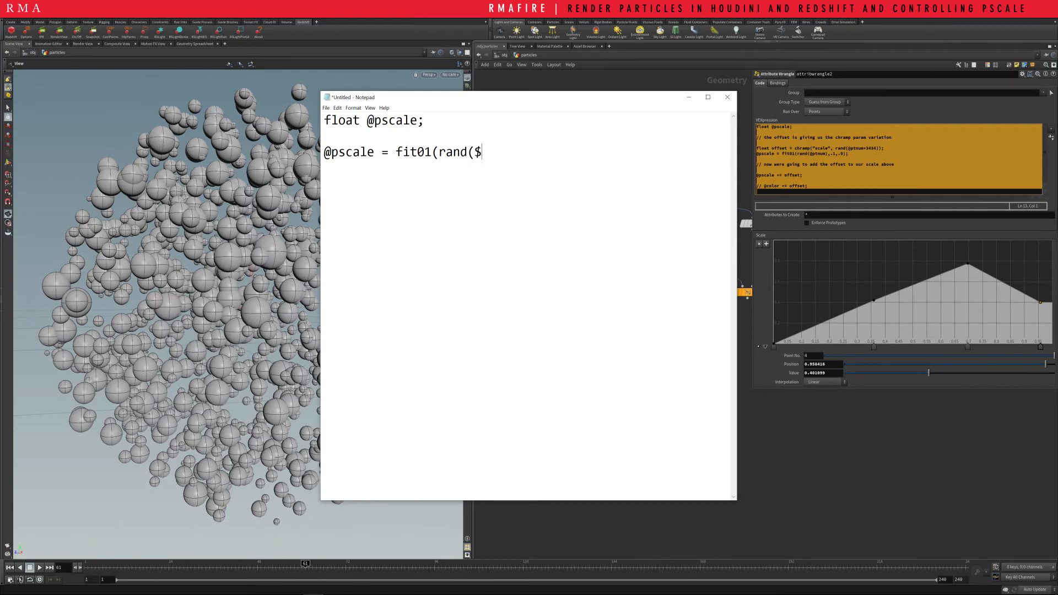
{"action": "type", "text": "ptnum"}
{"action": "key", "text": "BackSpace"}
{"action": "key", "text": "BackSpace"}
{"action": "key", "text": "BackSpace"}
{"action": "key", "text": "BackSpace"}
{"action": "key", "text": "BackSpace"}
{"action": "key", "text": "BackSpace"}
{"action": "type", "text": "@ptnum,1."}
{"action": "key", "text": "BackSpace"}
{"action": "type", "text": ","}
{"action": "key", "text": "BackSpace"}
{"action": "key", "text": "BackSpace"}
{"action": "key", "text": "BackSpace"}
{"action": "key", "text": "BackSpace"}
{"action": "type", "text": "m"}
{"action": "type", "text": ")"}
{"action": "type", "text": ", .1,"}
{"action": "type", "text": " .0"}
{"action": "key", "text": "BackSpace"}
{"action": "type", "text": "9);"}
Copy all of the code and, back in Houdini, pull attribwrangle2 out of the chain above copy2
{"action": "key", "text": "ctrl+a"}
{"action": "key", "text": "ctrl+c"}
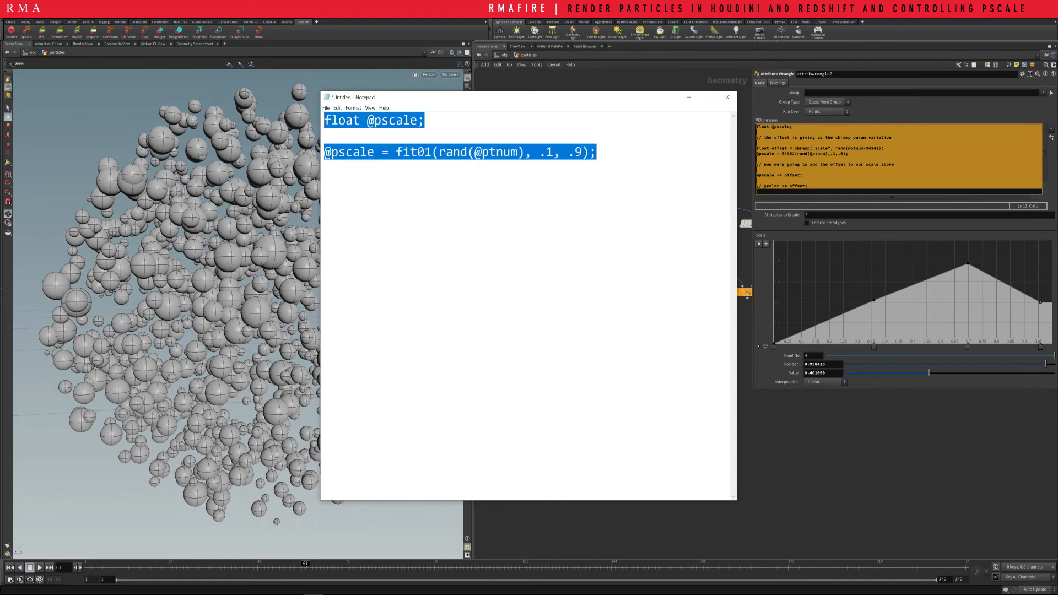
{"action": "key", "text": "alt+Tab"}
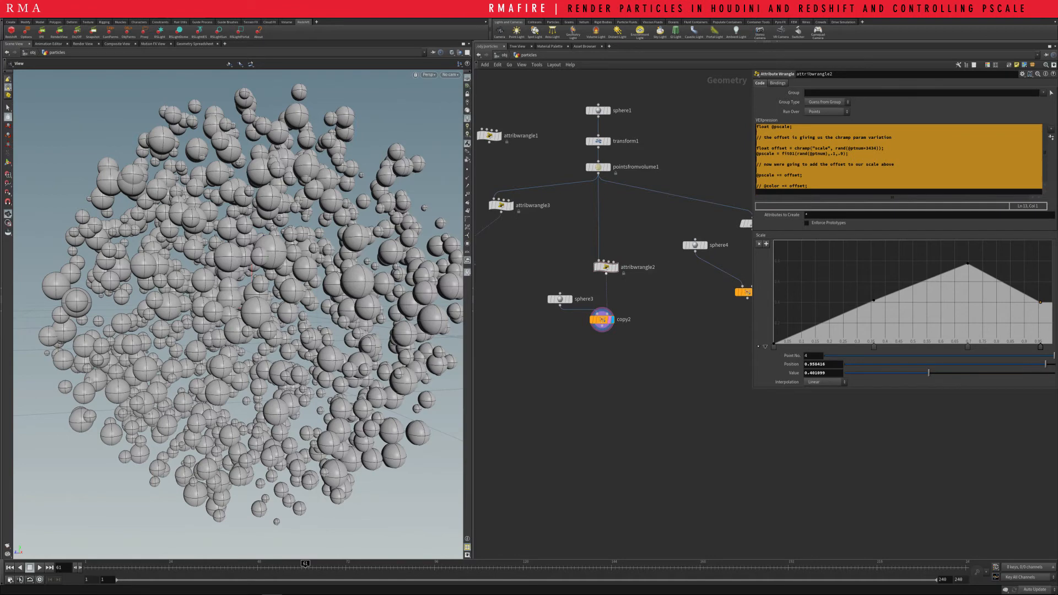
{"action": "left_click_drag", "start_coordinate": [607, 267], "coordinate": [546, 249]}
Insert a new attribute wrangle between pointsfromvolume1 and copy2 and paste the copied code as its VEX expression
{"action": "key", "text": "Tab"}
{"action": "type", "text": "w"}
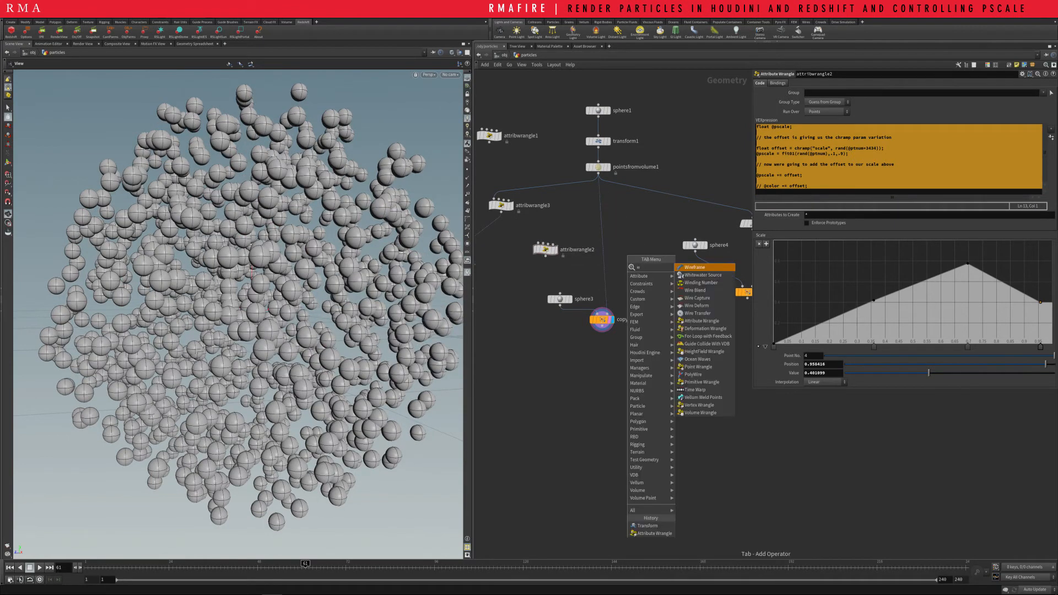
{"action": "type", "text": "ra"}
{"action": "key", "text": "Return"}
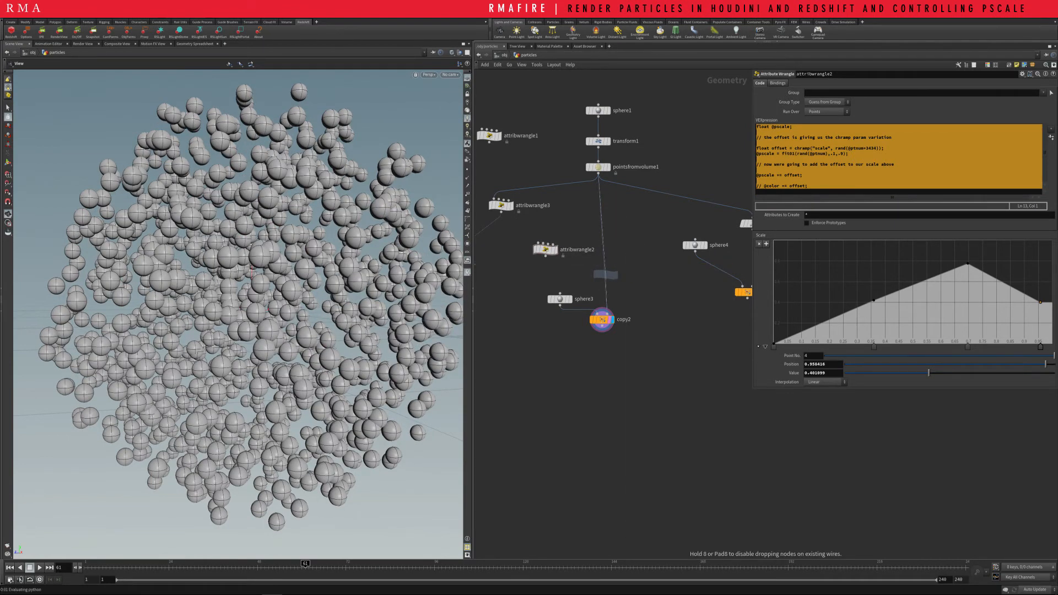
{"action": "left_click", "coordinate": [606, 274]}
{"action": "key", "text": "ctrl+v"}
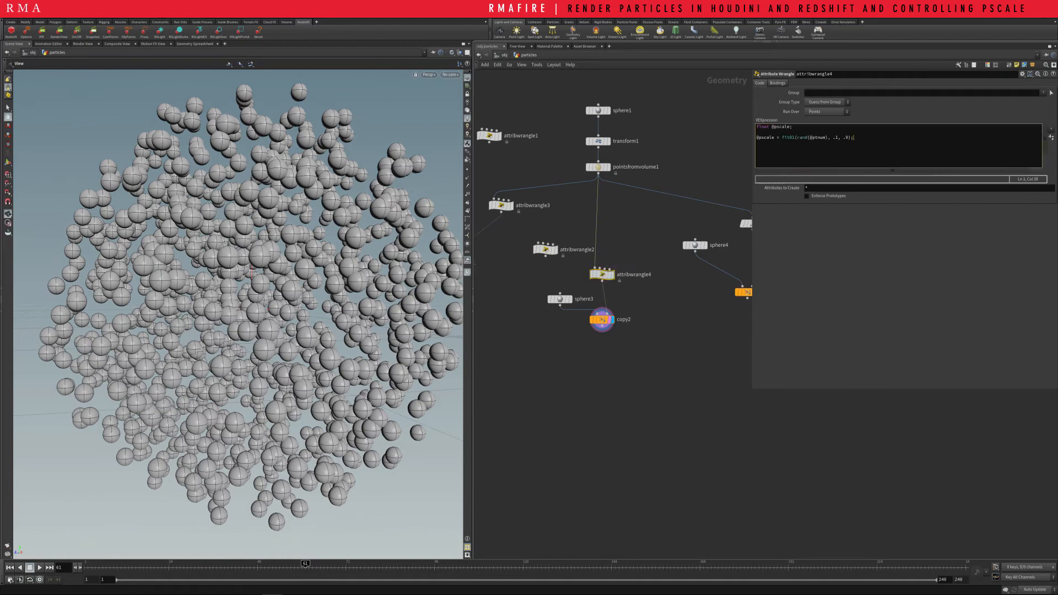
{"action": "left_click", "coordinate": [669, 226]}
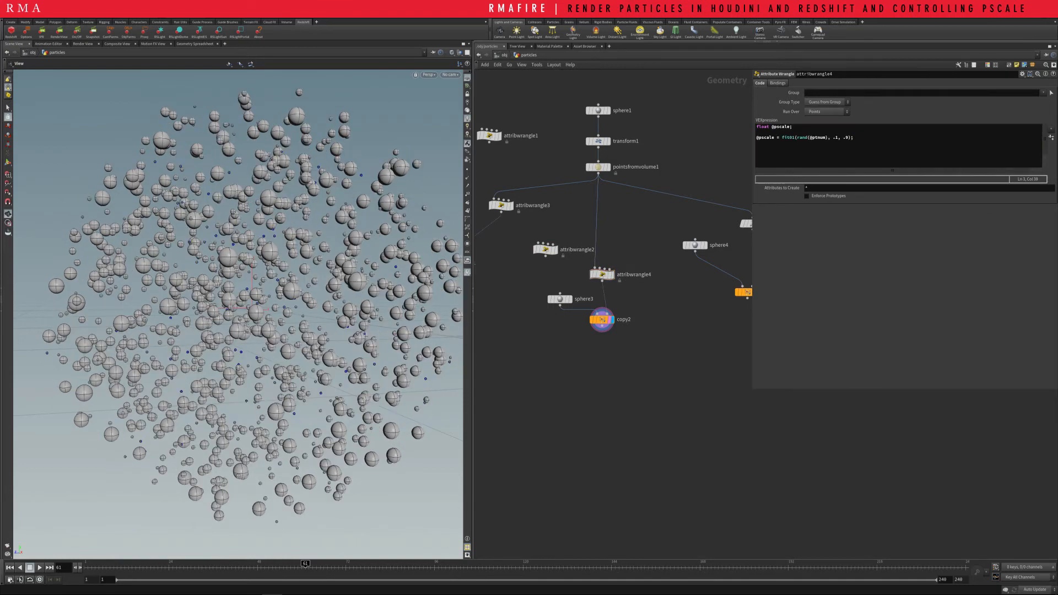
Consult attribwrangle2's code, return to Notepad and start a line under the declaration with float offset = chramp
{"action": "left_click", "coordinate": [546, 250]}
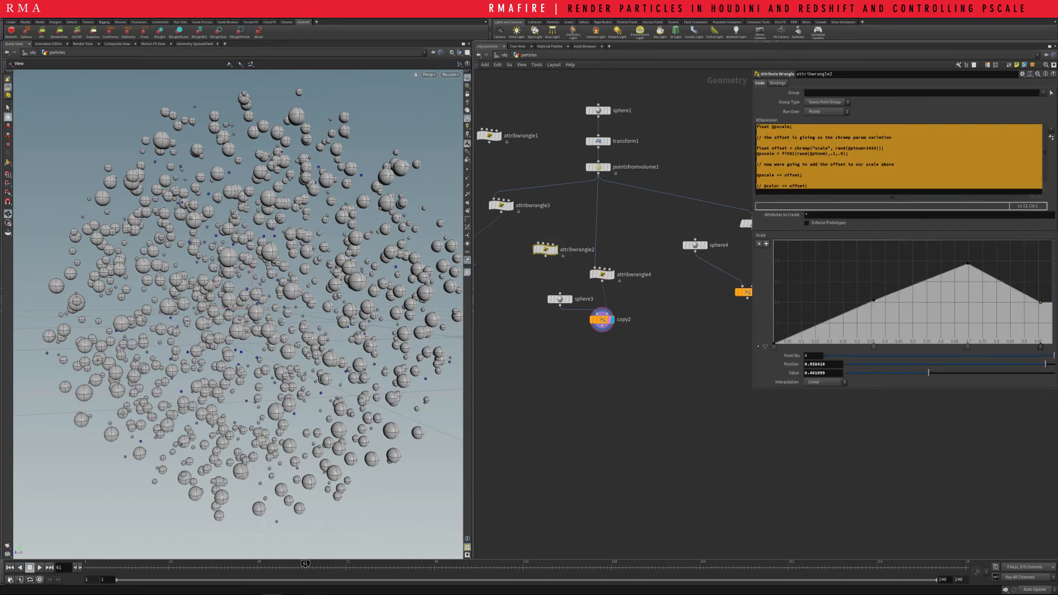
{"action": "key", "text": "alt+Tab"}
{"action": "left_click", "coordinate": [476, 152]}
{"action": "key", "text": "Return"}
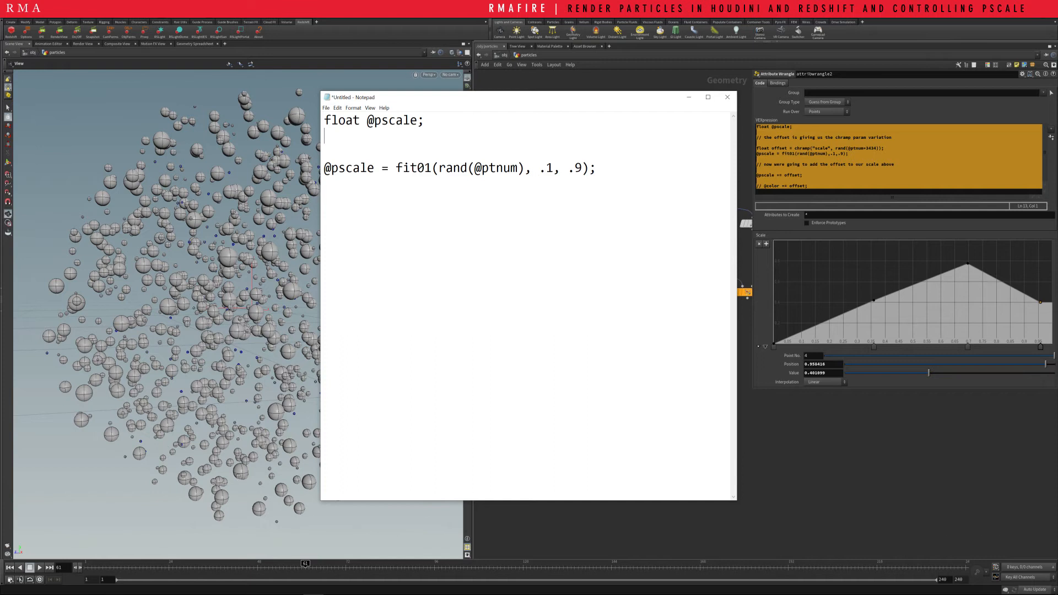
{"action": "type", "text": "float offset ="}
{"action": "type", "text": "chramp"}
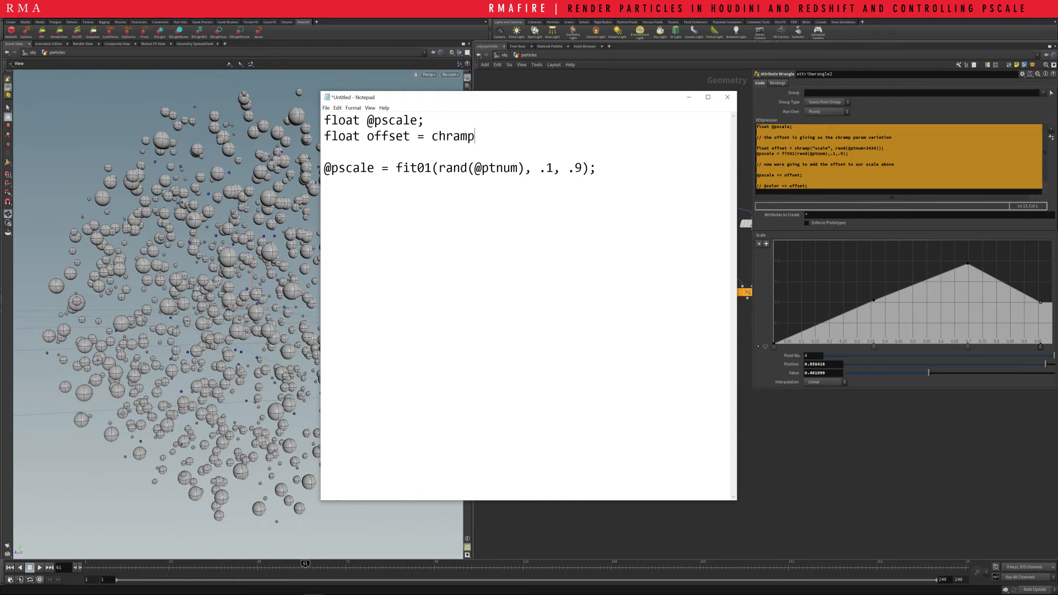
{"action": "type", "text": "(\"sexyscale\", rand("}
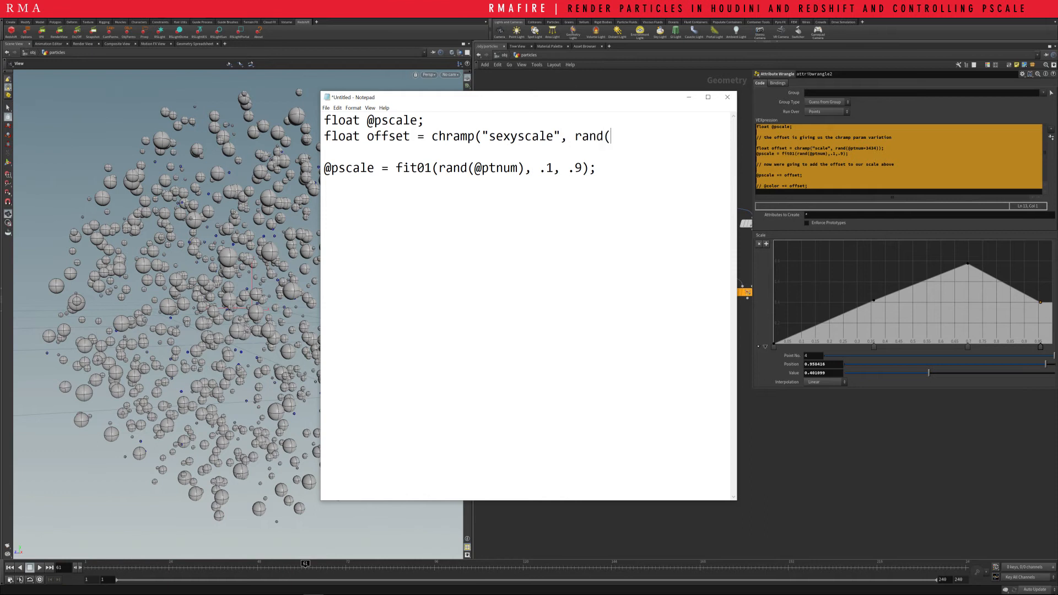
{"action": "type", "text": "@ptnum+348))"}
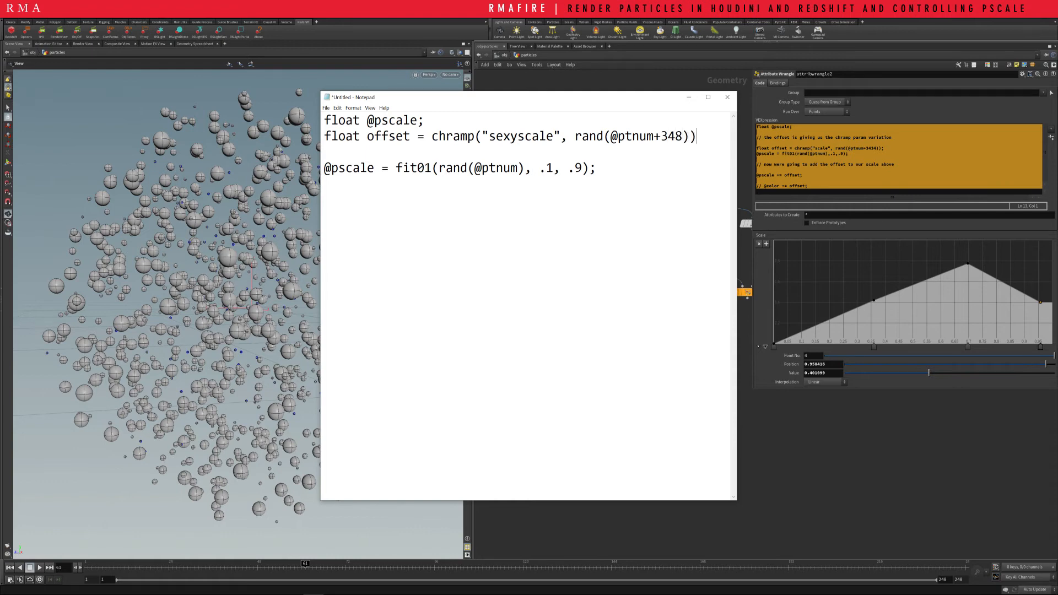
{"action": "type", "text": ";"}
{"action": "left_click_drag", "start_coordinate": [489, 136], "coordinate": [553, 136]}
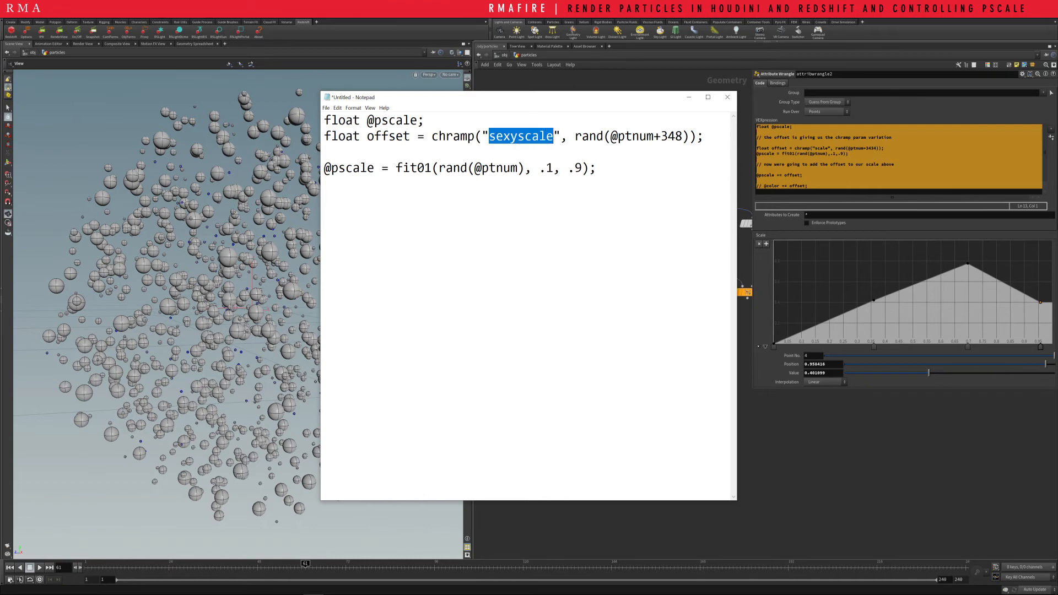
{"action": "left_click", "coordinate": [597, 168]}
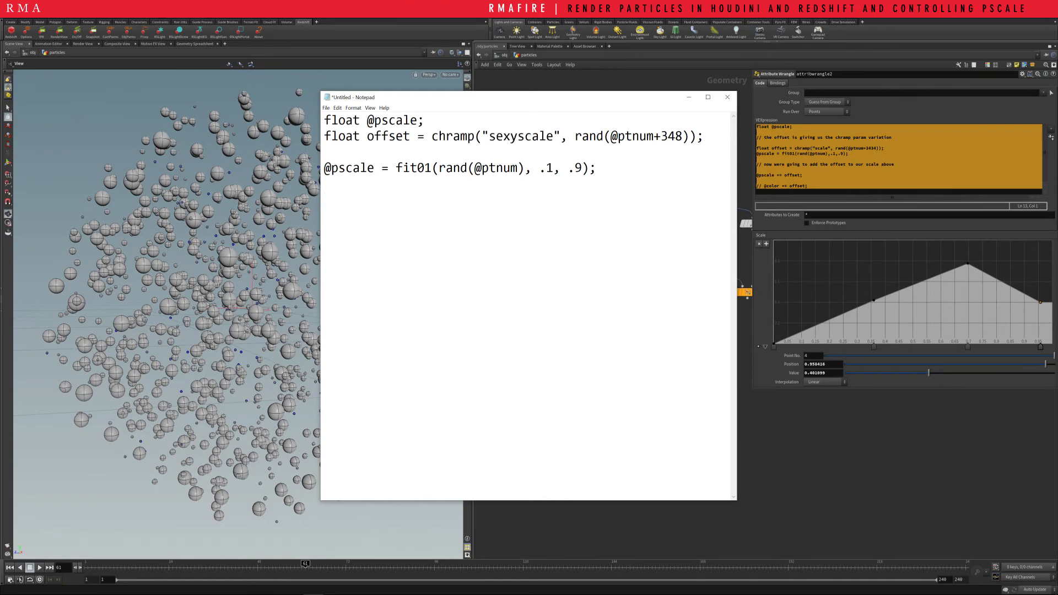
{"action": "type", "text": "@pscale += offset;"}
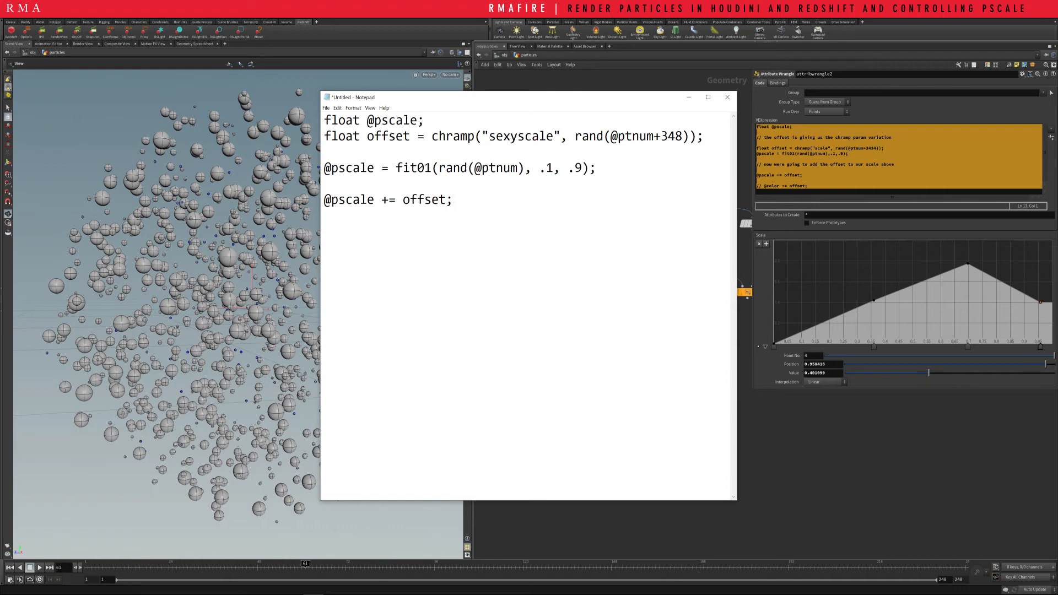
Copy the finished code and, in Houdini, replace attribwrangle4's VEX expression with it
{"action": "key", "text": "ctrl+a"}
{"action": "key", "text": "ctrl+c"}
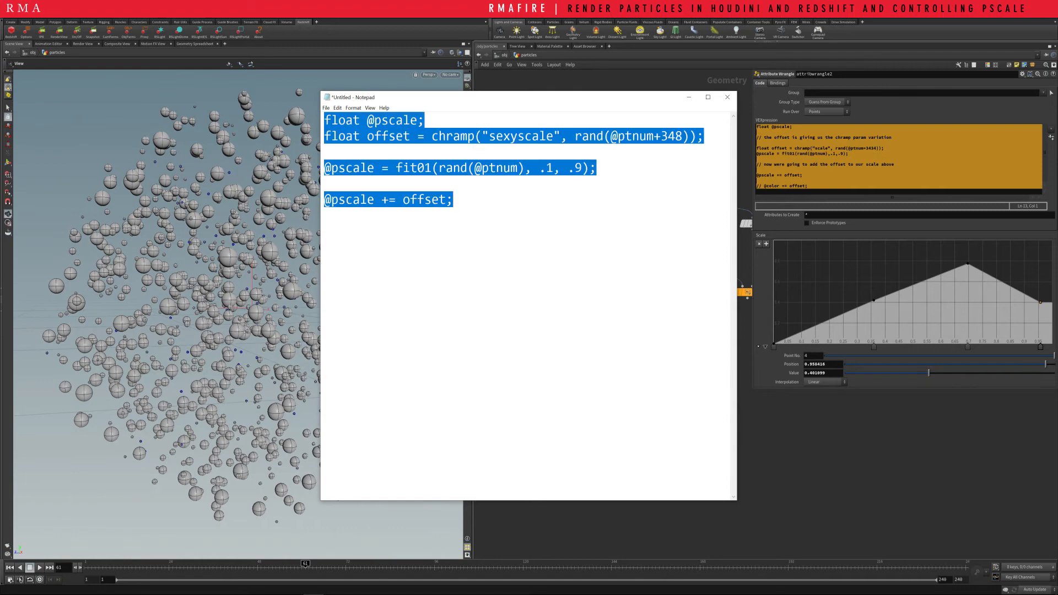
{"action": "key", "text": "alt+Tab"}
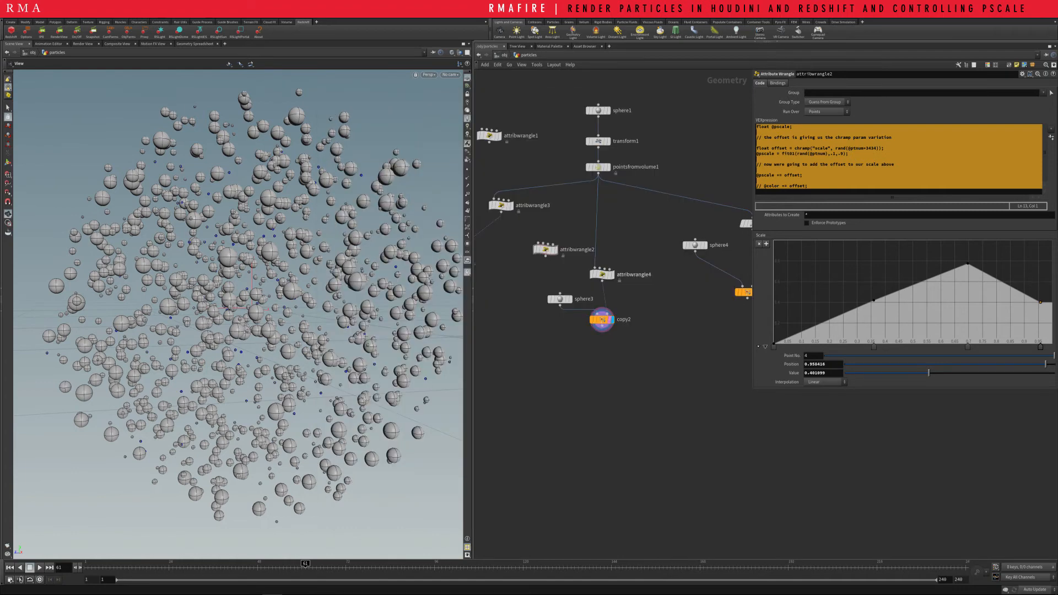
{"action": "left_click_drag", "start_coordinate": [623, 249], "coordinate": [605, 278]}
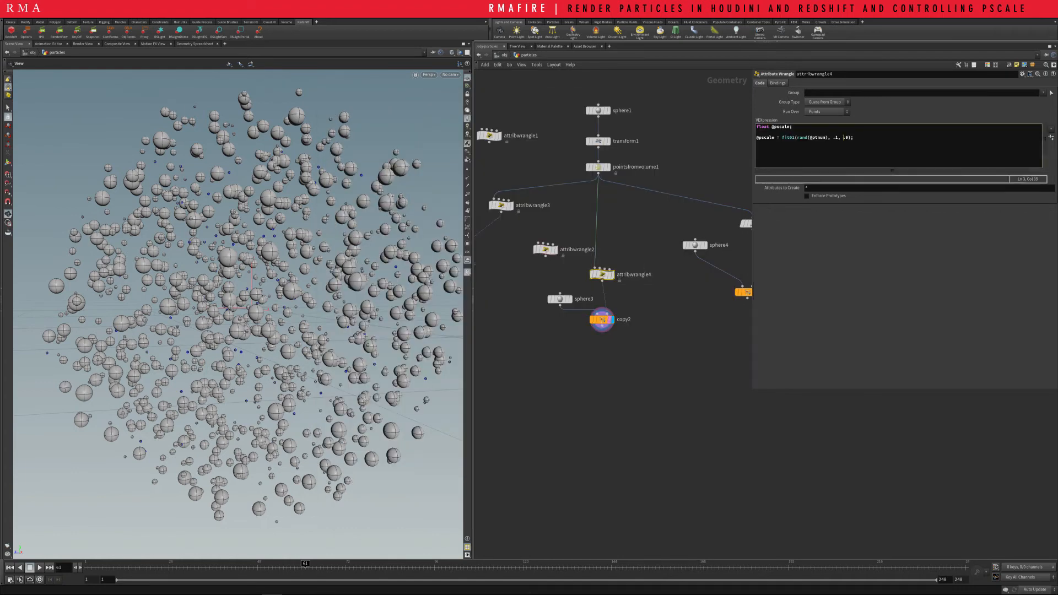
{"action": "key", "text": "ctrl+a"}
{"action": "key", "text": "ctrl+v"}
{"action": "key", "text": "Return"}
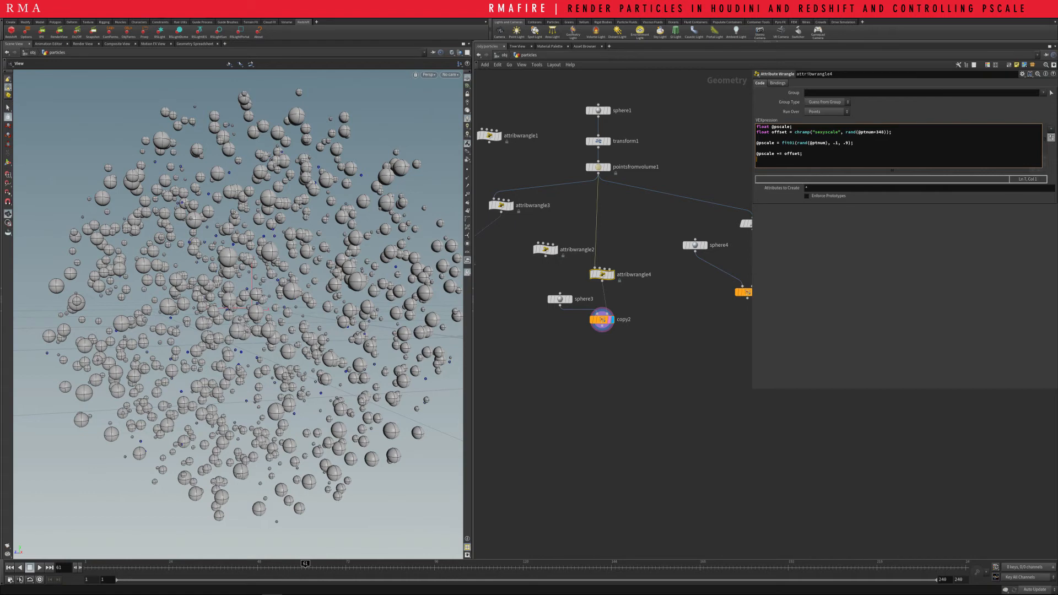
Create the sexyscale ramp parameter from the code, enlarge the ramp, and add a point at about (0.39, 0.32)
{"action": "left_click", "coordinate": [1052, 138]}
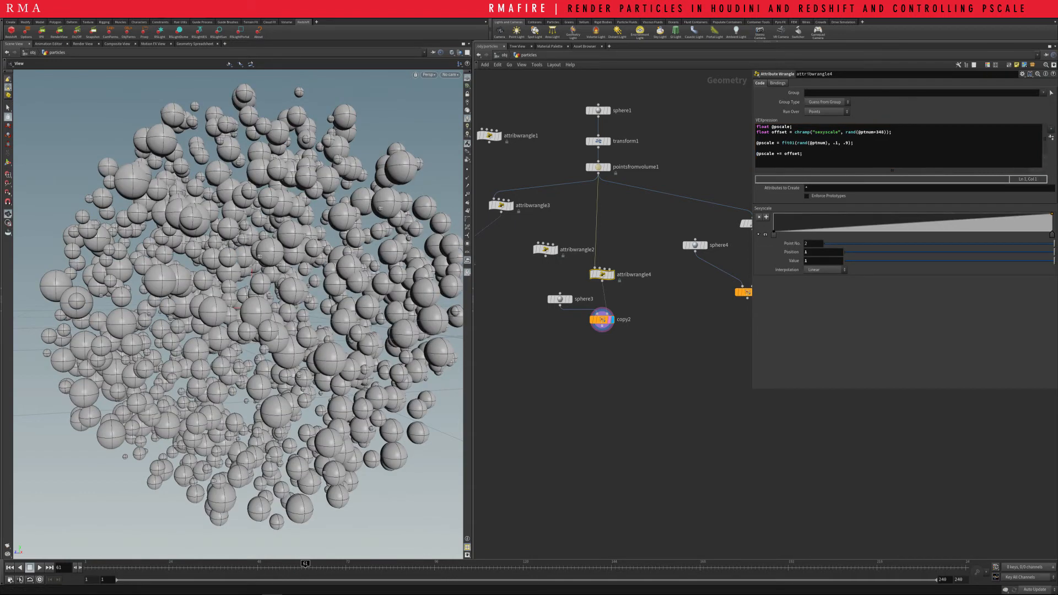
{"action": "left_click", "coordinate": [766, 235]}
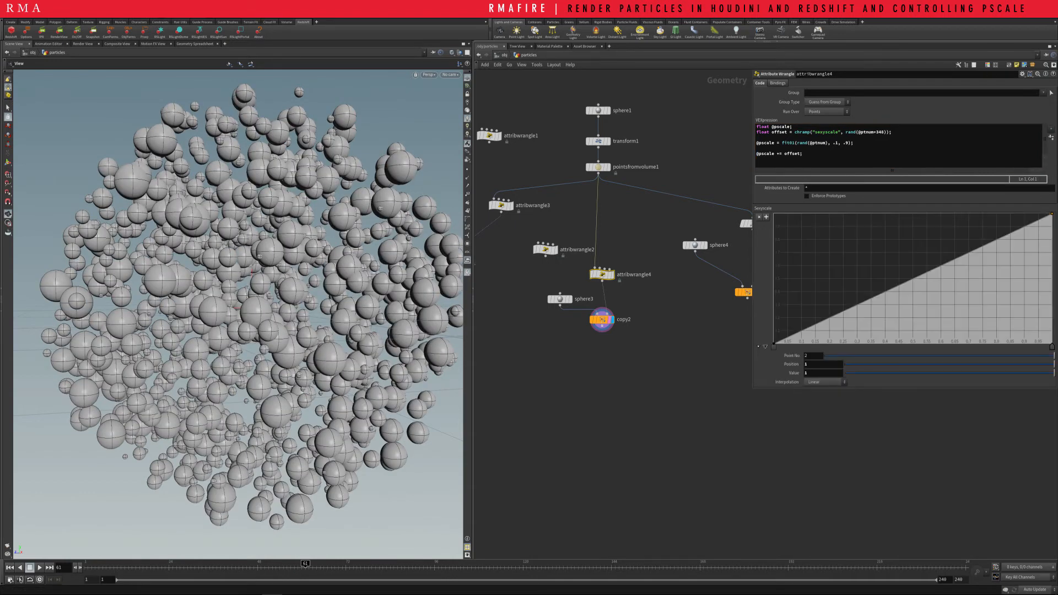
{"action": "left_click_drag", "start_coordinate": [967, 258], "coordinate": [883, 302]}
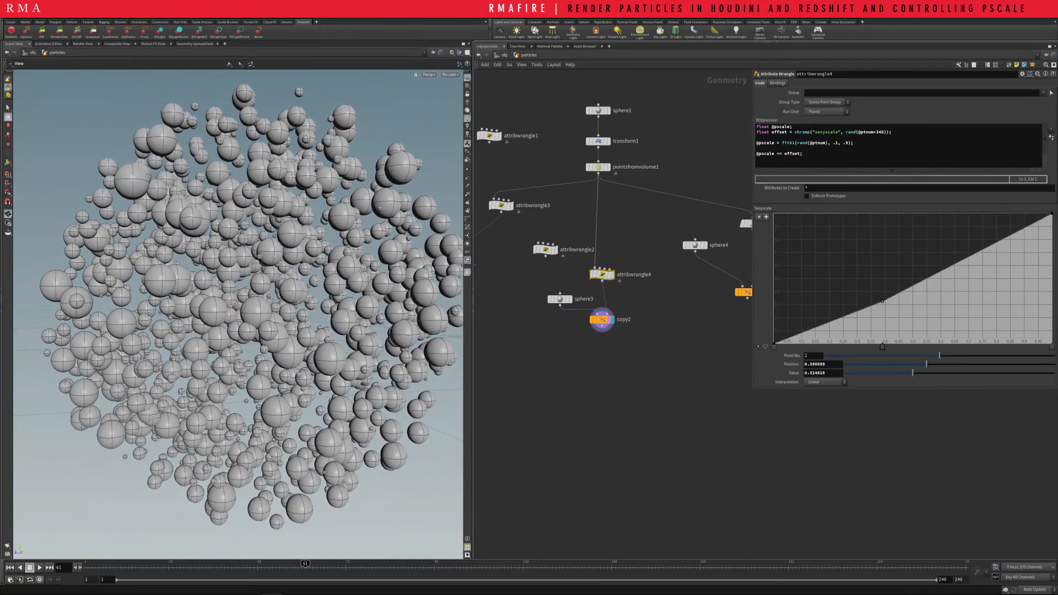
Delete the unconnected nodes attribwrangle1 and attribwrangle2
{"action": "scroll", "coordinate": [628, 391], "scroll_direction": "down", "scroll_amount": 4}
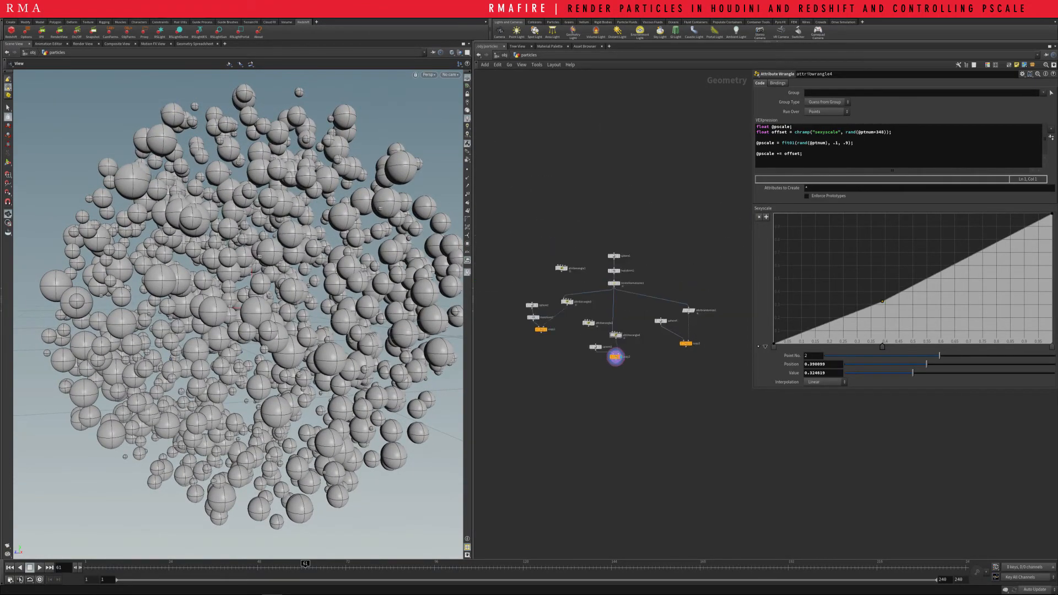
{"action": "left_click_drag", "start_coordinate": [548, 236], "coordinate": [590, 279]}
{"action": "key", "text": "Delete"}
{"action": "scroll", "coordinate": [585, 273], "scroll_direction": "up", "scroll_amount": 3}
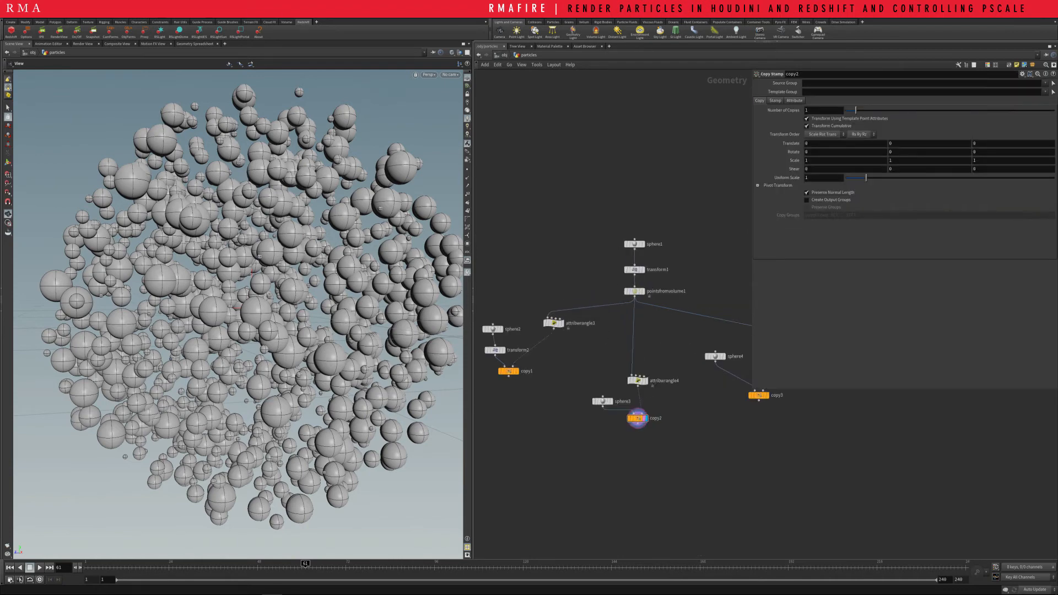
Leave the particles geometry and open the out network
{"action": "key", "text": "u"}
{"action": "left_click", "coordinate": [503, 55]}
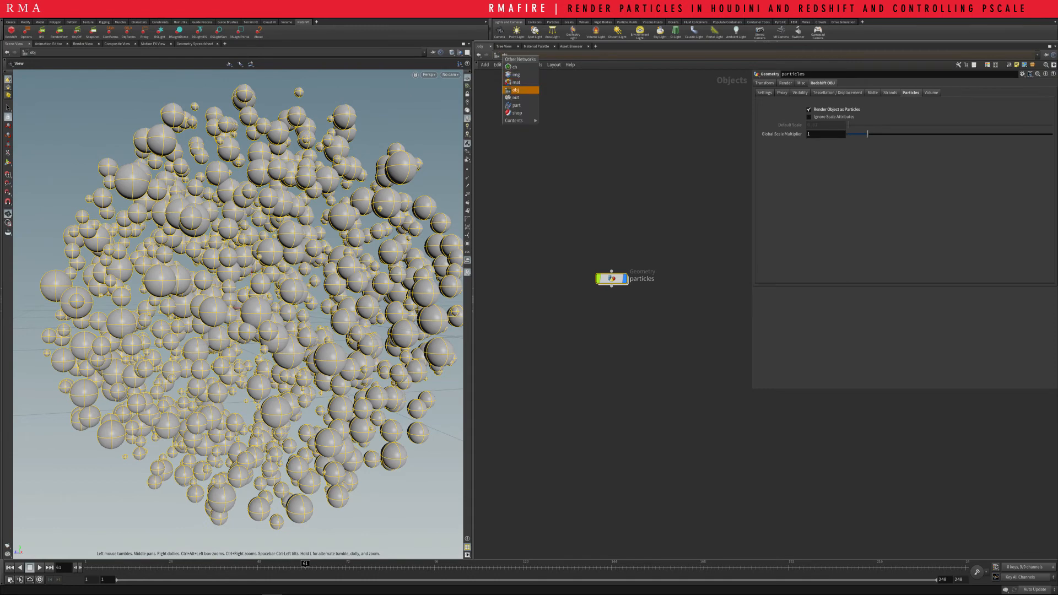
{"action": "left_click", "coordinate": [514, 98]}
{"action": "key", "text": "Tab"}
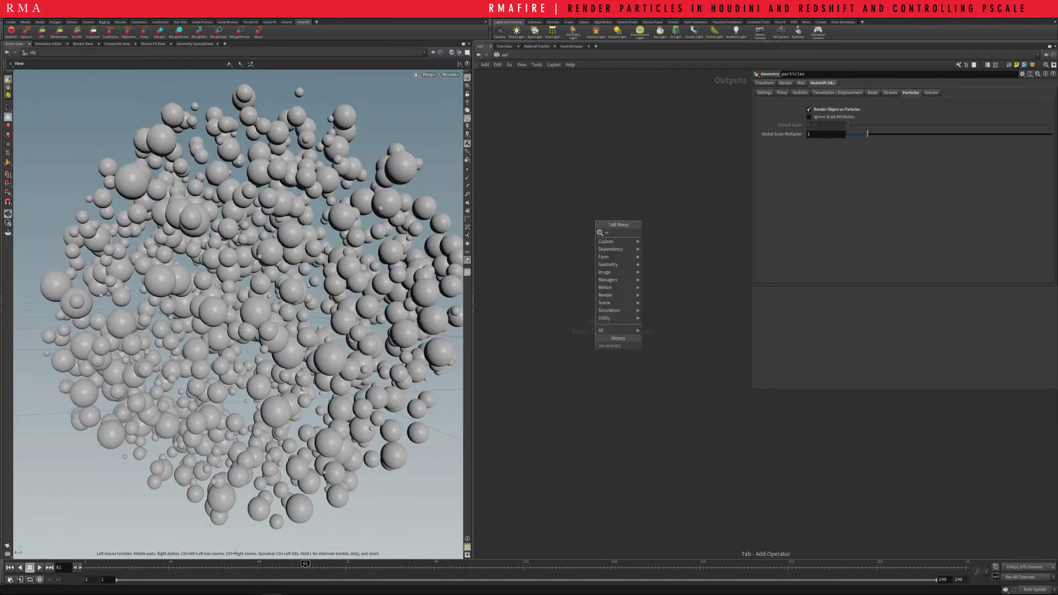
{"action": "type", "text": "reds"}
{"action": "key", "text": "BackSpace"}
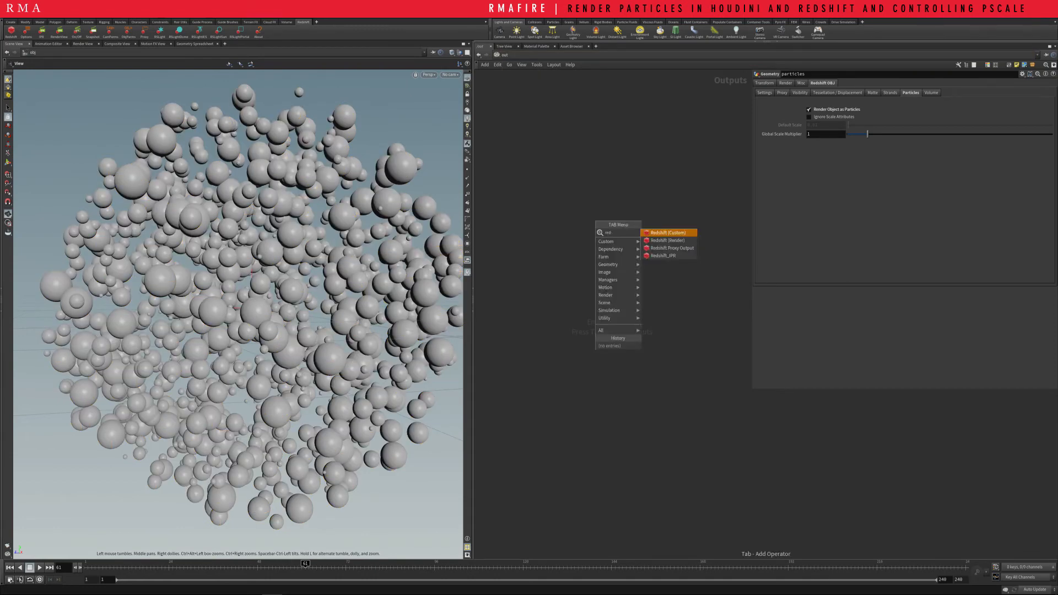
{"action": "key", "text": "Return"}
{"action": "left_click", "coordinate": [598, 220]}
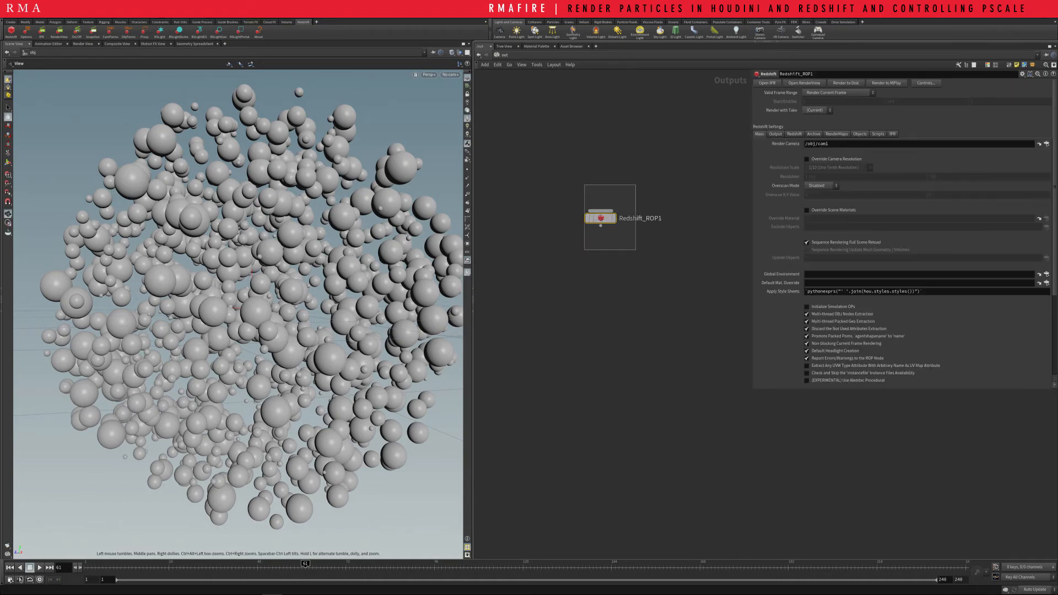
{"action": "key", "text": "Delete"}
Add a Redshift (Render) operator to the out network
{"action": "key", "text": "Tab"}
{"action": "type", "text": "reds"}
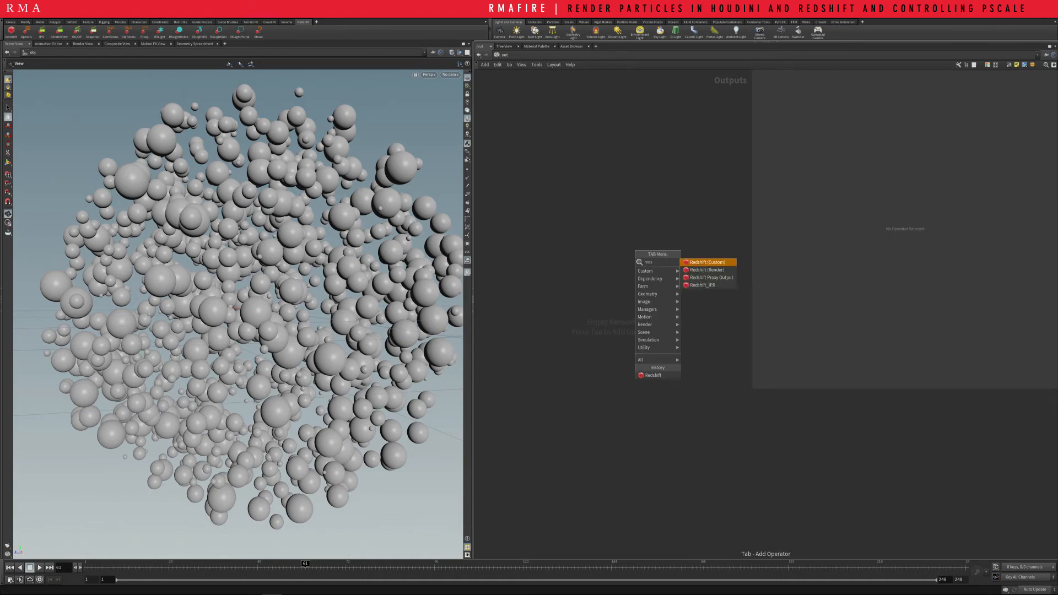
{"action": "key", "text": "Down"}
{"action": "key", "text": "Return"}
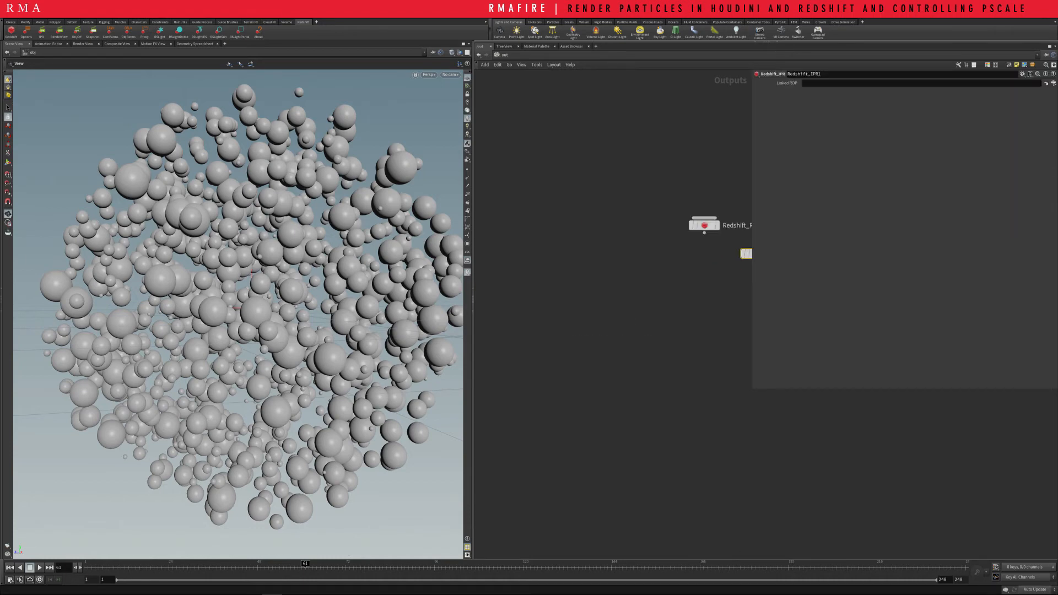
Place the Redshift_ROP1 and Redshift_IPR1 nodes side by side in clear space in the out network
{"action": "left_click", "coordinate": [711, 220]}
{"action": "left_click_drag", "start_coordinate": [568, 215], "coordinate": [597, 319]}
{"action": "left_click_drag", "start_coordinate": [646, 216], "coordinate": [684, 391]}
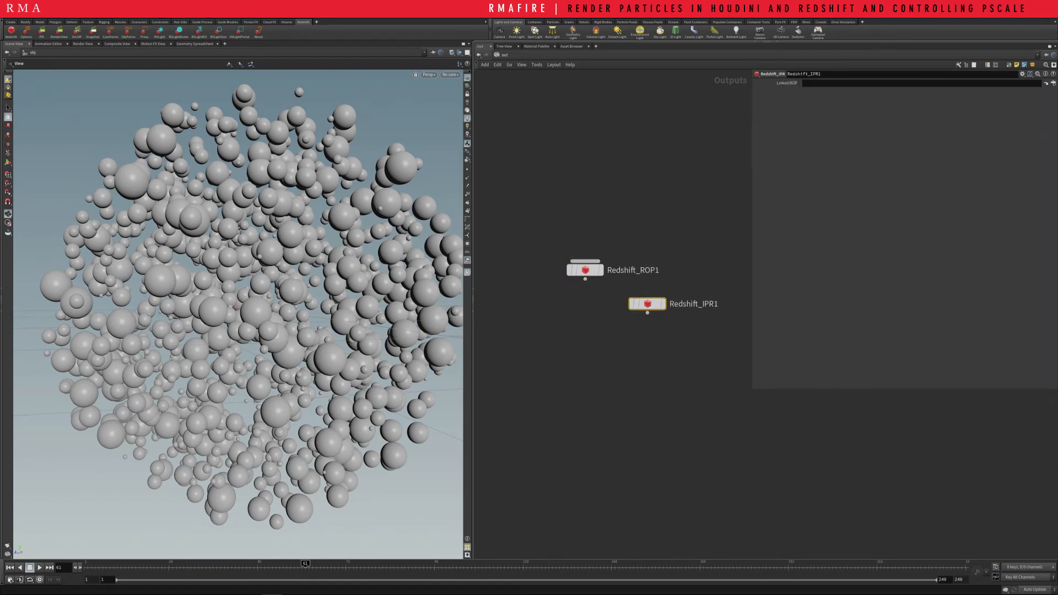
{"action": "left_click_drag", "start_coordinate": [656, 243], "coordinate": [695, 339]}
Set the render view's render node to /out/Redshift_IPR1 and go back to the scene view
{"action": "left_click", "coordinate": [83, 44]}
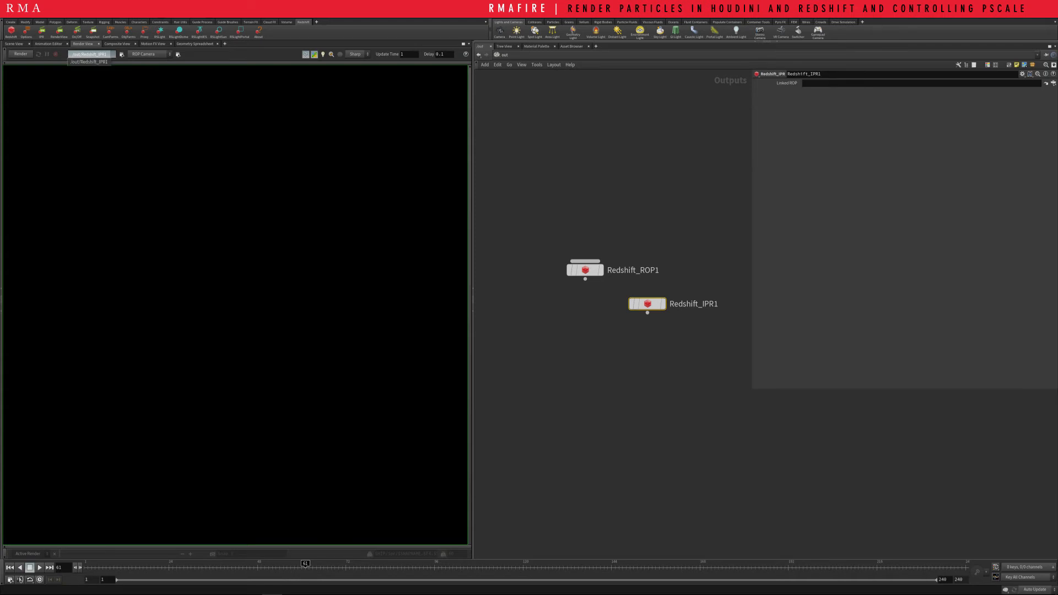
{"action": "left_click", "coordinate": [89, 61]}
{"action": "left_click", "coordinate": [14, 44]}
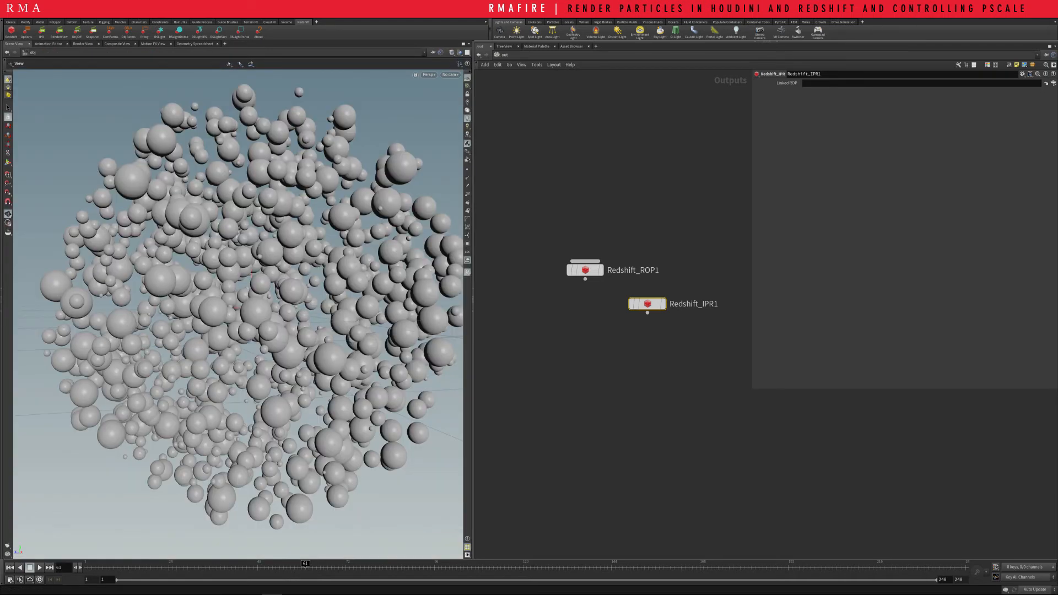
Enable motion blur, mesh deformation blur and instances/particles blur on Redshift_ROP1
{"action": "left_click", "coordinate": [585, 270]}
{"action": "left_click", "coordinate": [775, 134]}
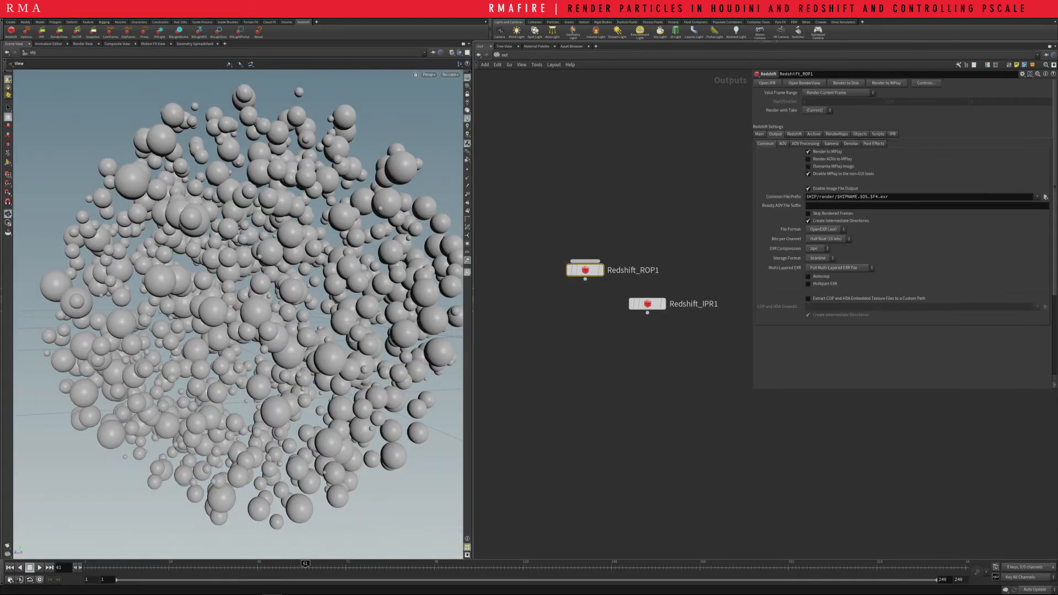
{"action": "left_click", "coordinate": [794, 134]}
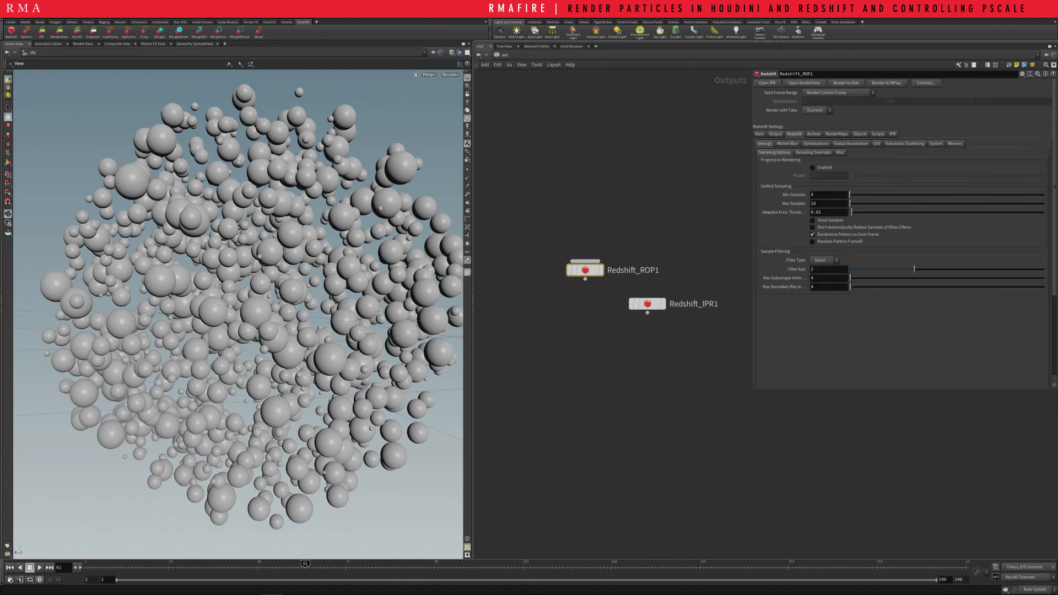
{"action": "left_click", "coordinate": [788, 144]}
{"action": "left_click", "coordinate": [809, 151]}
{"action": "left_click", "coordinate": [809, 159]}
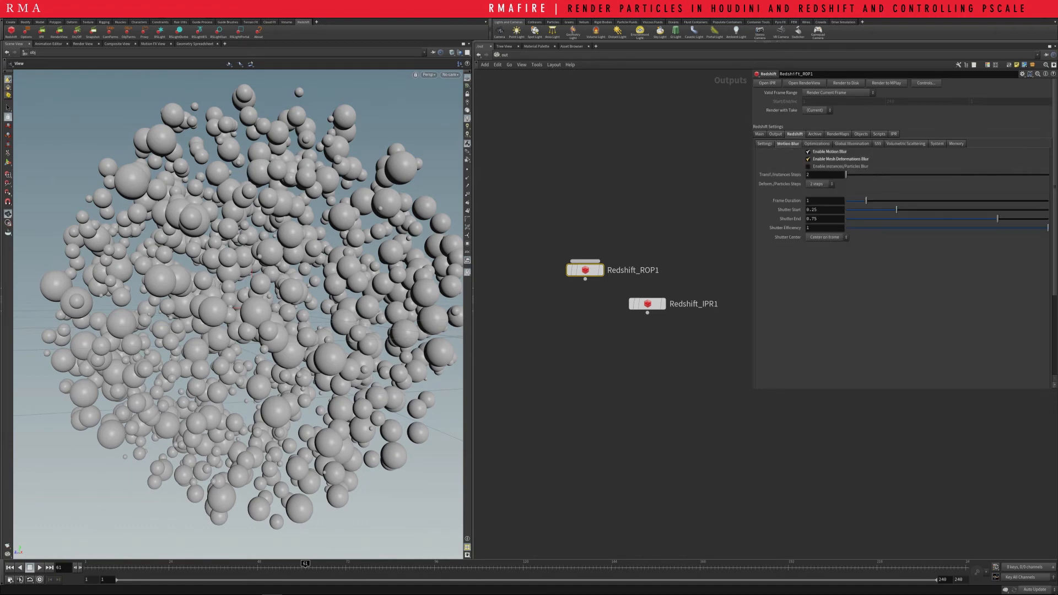
{"action": "left_click", "coordinate": [809, 167]}
Switch the network view from out to the obj network containing the particles geometry
{"action": "left_click", "coordinate": [505, 55]}
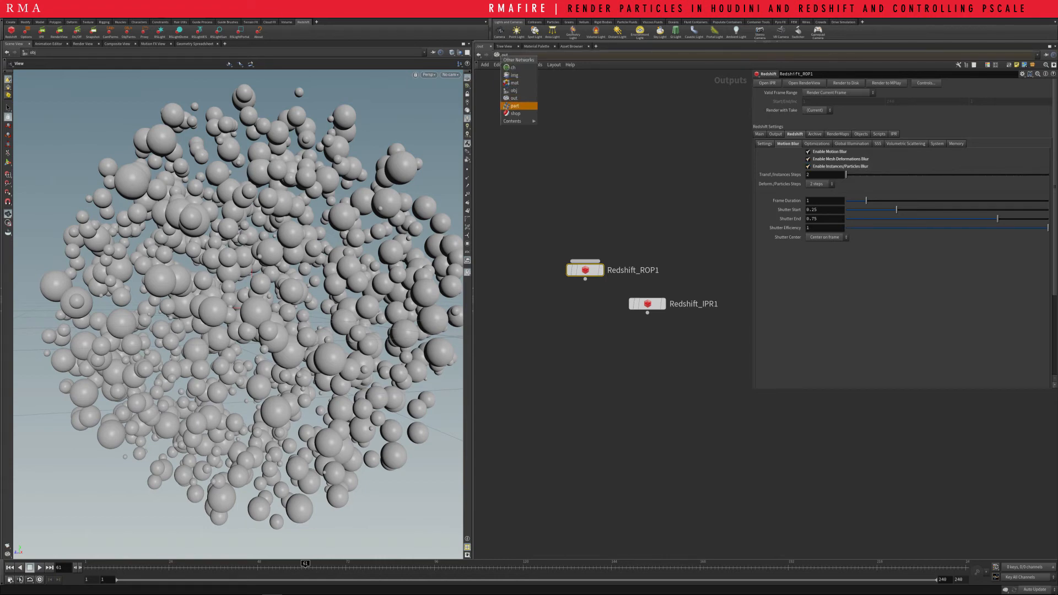
{"action": "left_click", "coordinate": [511, 90]}
{"action": "middle_click_drag", "start_coordinate": [612, 279], "coordinate": [596, 257]}
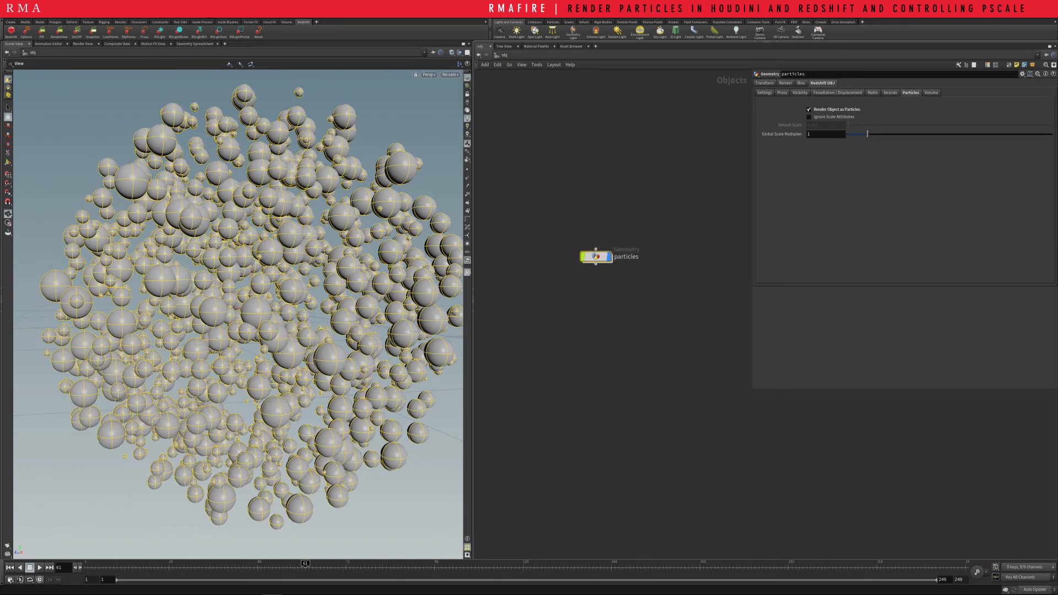
{"action": "left_click_drag", "start_coordinate": [546, 214], "coordinate": [686, 289]}
{"action": "left_click_drag", "start_coordinate": [547, 207], "coordinate": [701, 341]}
Go inside the particles geometry and reposition the copy1 and copy2 nodes below their attribute wrangles
{"action": "double_click", "coordinate": [596, 257]}
{"action": "middle_click_drag", "start_coordinate": [596, 257], "coordinate": [634, 252]}
{"action": "scroll", "coordinate": [572, 369], "scroll_direction": "up", "scroll_amount": 2}
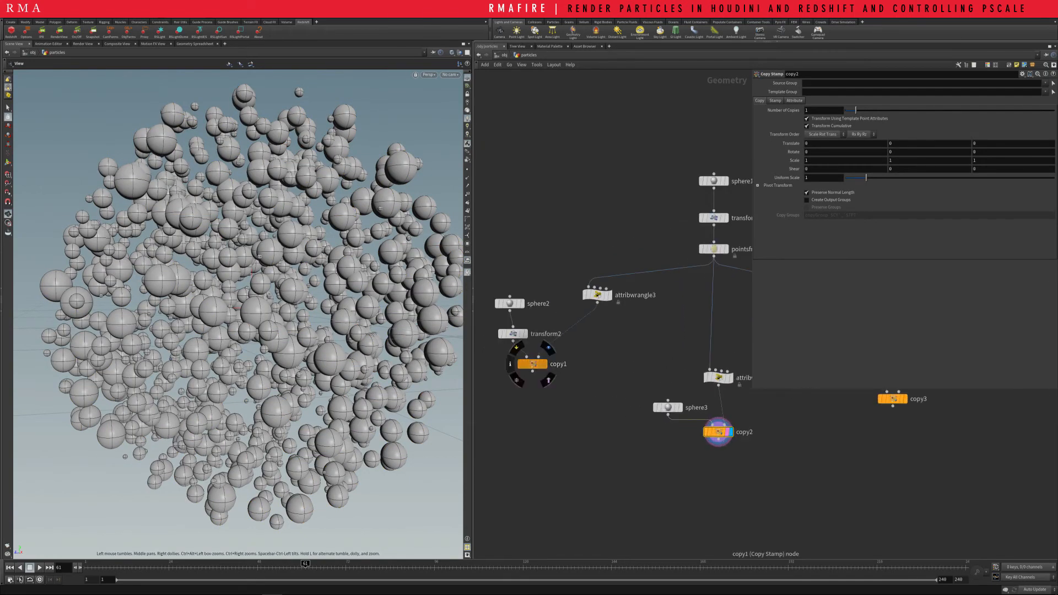
{"action": "left_click_drag", "start_coordinate": [532, 364], "coordinate": [576, 364]}
{"action": "middle_click_drag", "start_coordinate": [595, 381], "coordinate": [521, 335]}
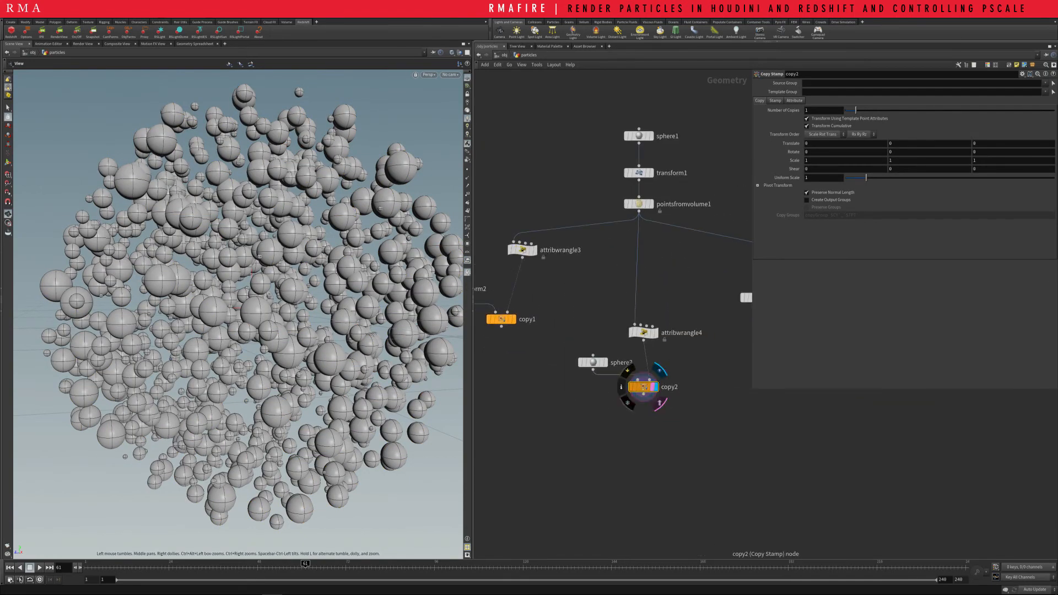
{"action": "mouse_move", "coordinate": [642, 387]}
{"action": "left_mouse_down"}
{"action": "mouse_move", "coordinate": [638, 411]}
{"action": "mouse_move", "coordinate": [690, 420]}
{"action": "left_mouse_up"}
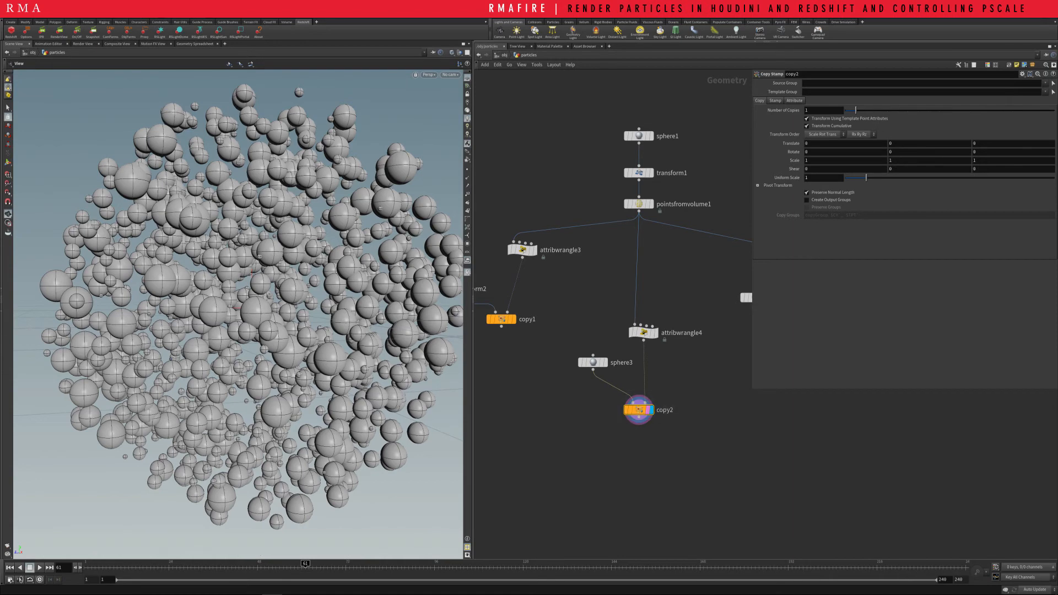
{"action": "scroll", "coordinate": [254, 287], "scroll_direction": "up", "scroll_amount": 4}
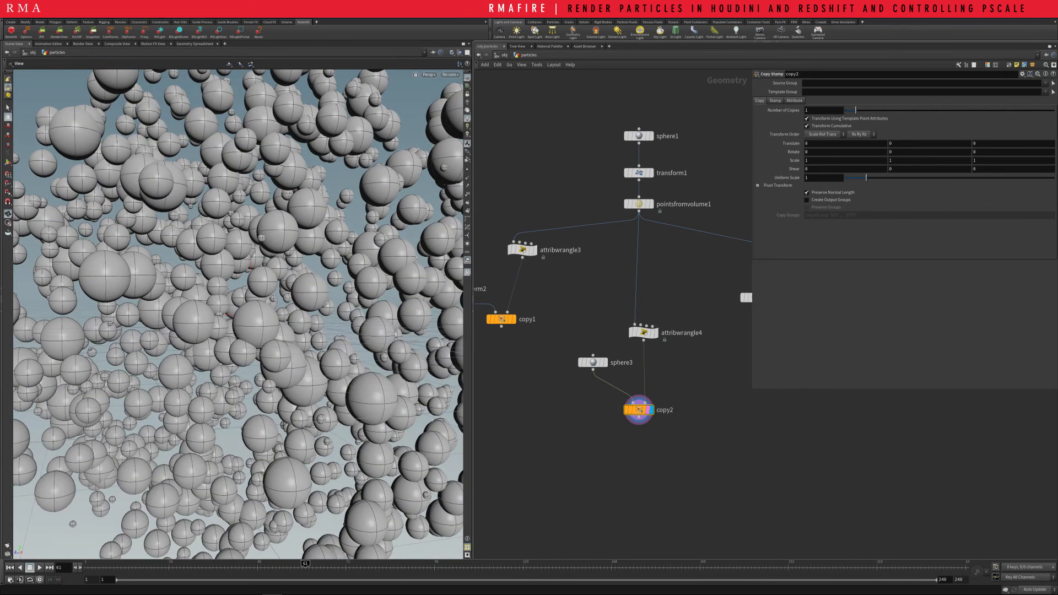
Return to the object level and add a Camera below the particles node
{"action": "key", "text": "u"}
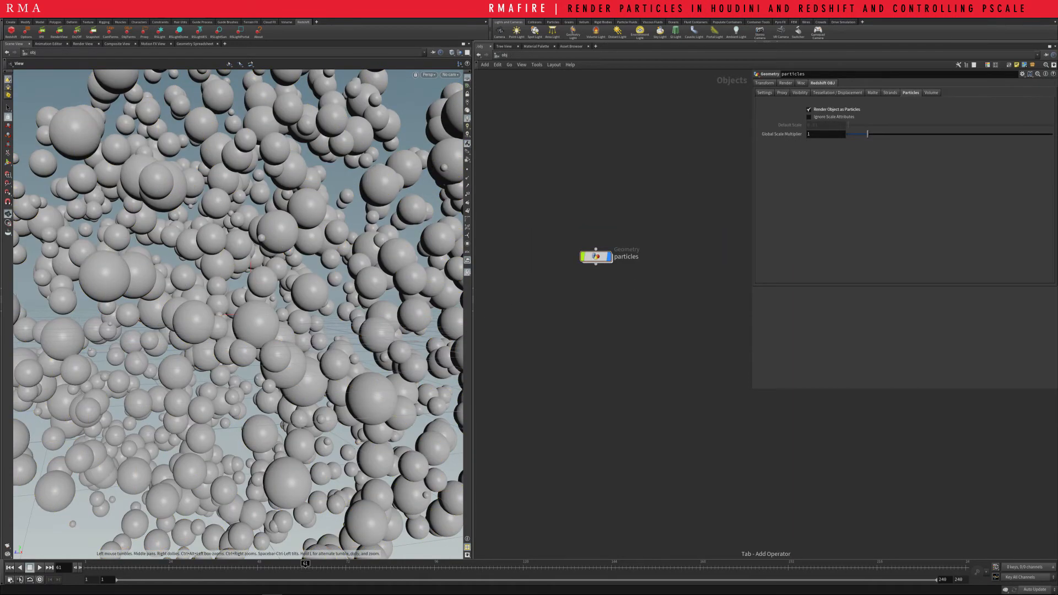
{"action": "key", "text": "Tab"}
{"action": "type", "text": "car"}
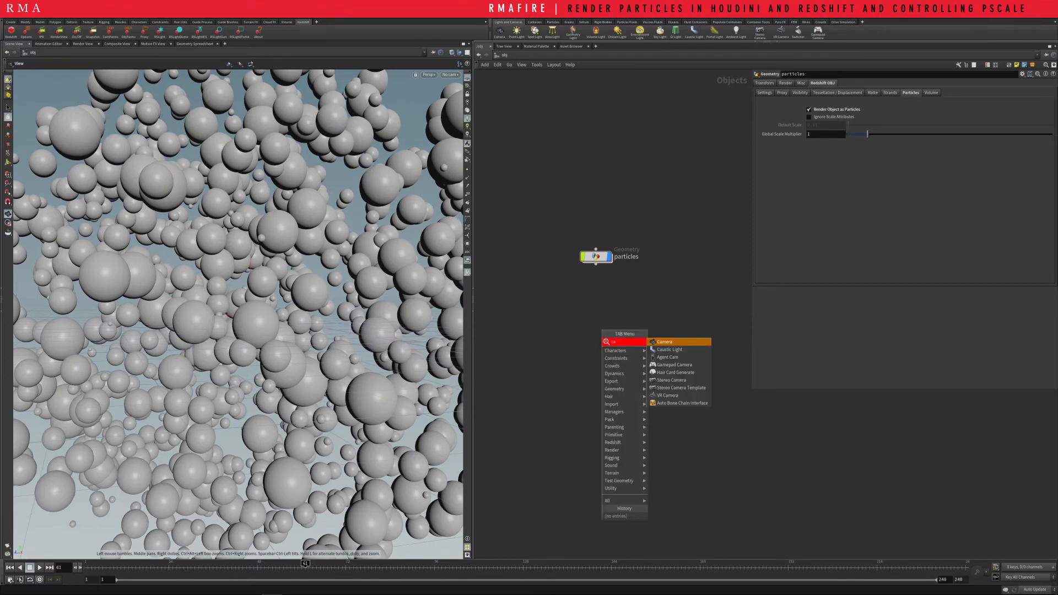
{"action": "key", "text": "Return"}
{"action": "left_click", "coordinate": [651, 336]}
{"action": "left_click_drag", "start_coordinate": [651, 337], "coordinate": [596, 310]}
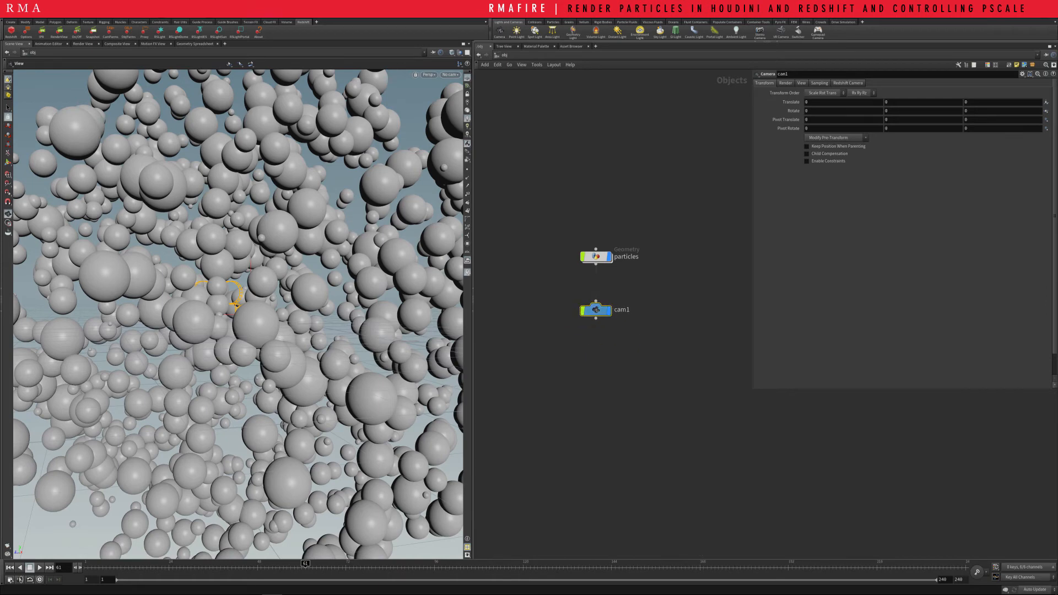
Look through cam1, lock the camera to the view, and move it to frame the spheres closely
{"action": "left_click", "coordinate": [450, 74]}
{"action": "left_click", "coordinate": [469, 111]}
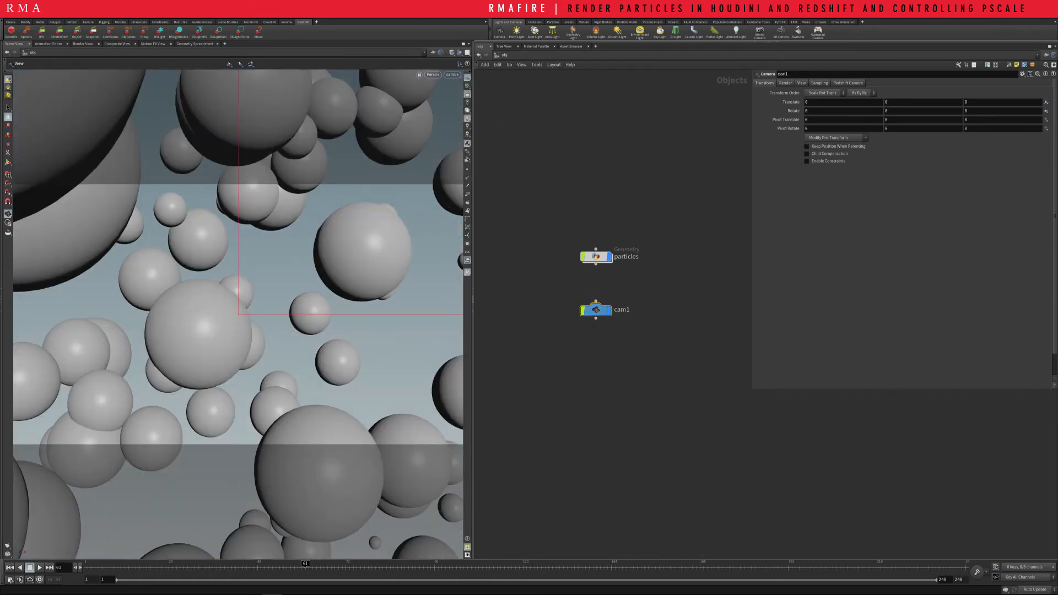
{"action": "left_click", "coordinate": [467, 94]}
{"action": "right_click_drag", "start_coordinate": [332, 295], "coordinate": [263, 346]}
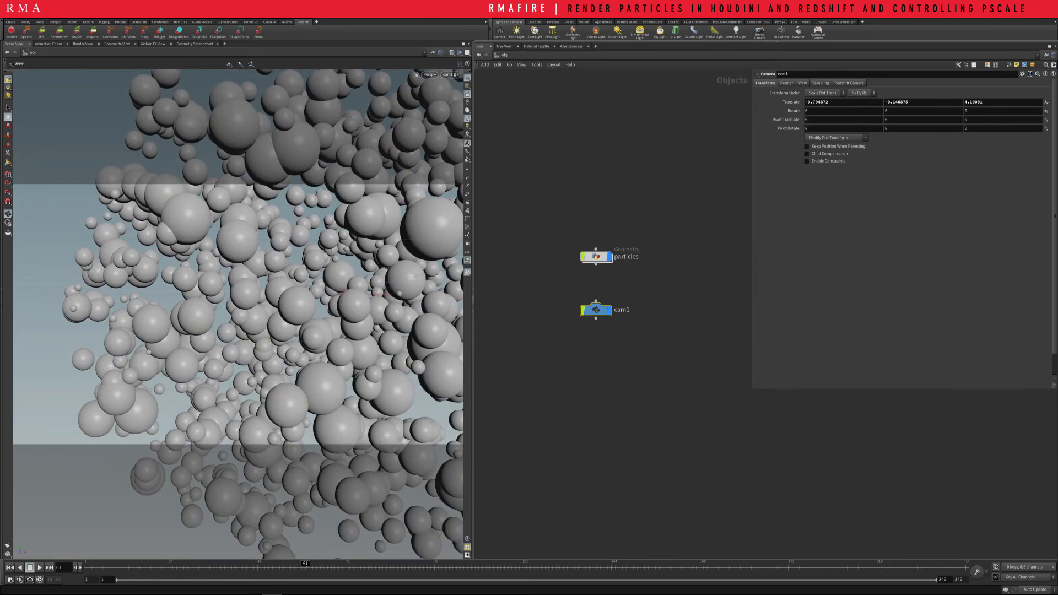
{"action": "middle_click_drag", "start_coordinate": [263, 347], "coordinate": [160, 347]}
{"action": "right_click_drag", "start_coordinate": [160, 347], "coordinate": [226, 325]}
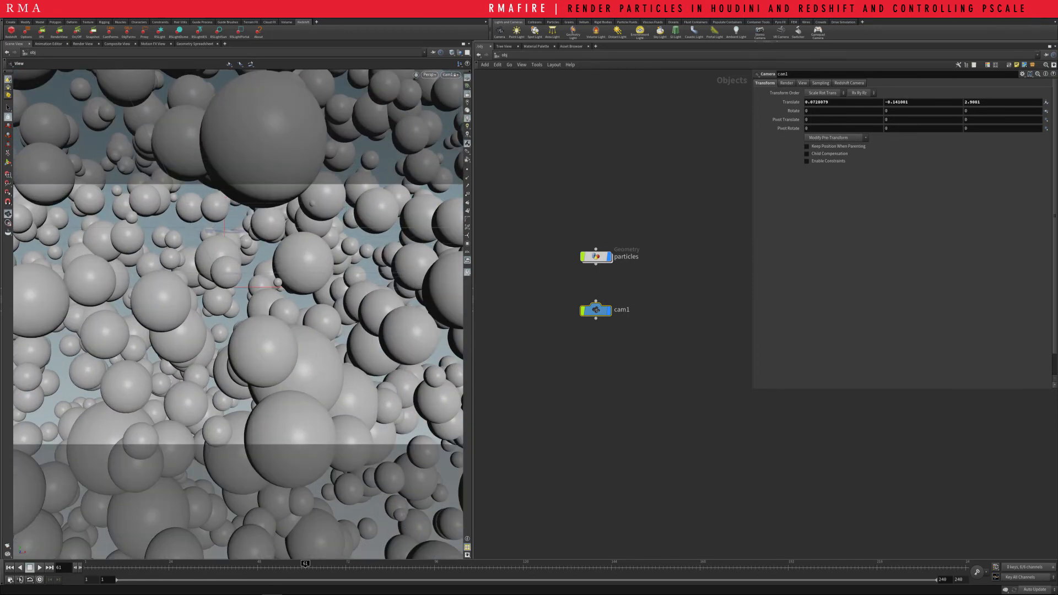
Go inside the particles geometry and make attribwrangle4 the displayed and rendered node
{"action": "left_click_drag", "start_coordinate": [565, 231], "coordinate": [684, 270]}
{"action": "key", "text": "Return"}
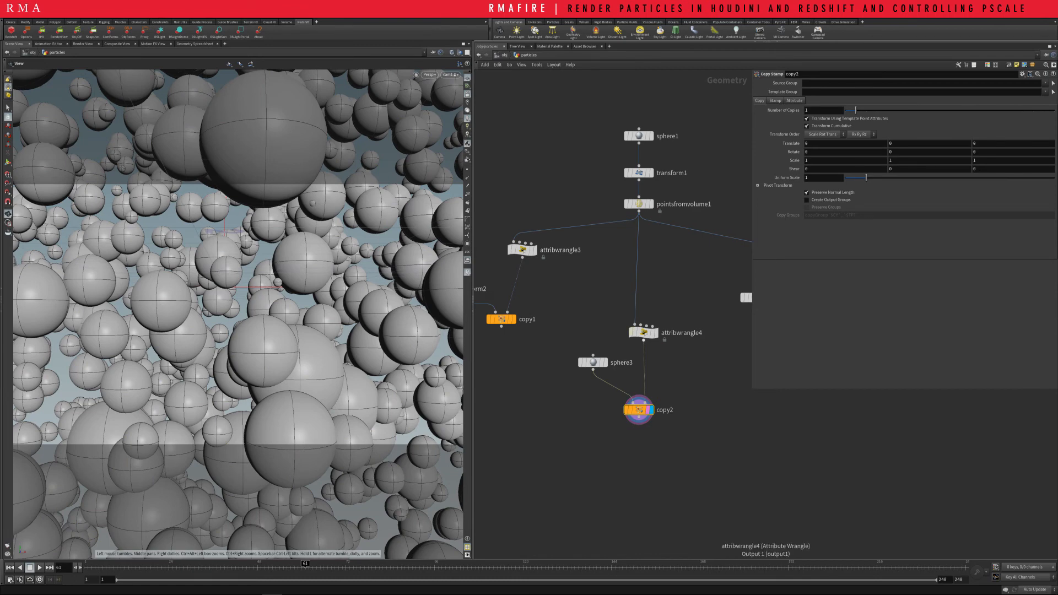
{"action": "left_click", "coordinate": [659, 326]}
{"action": "left_click", "coordinate": [643, 332]}
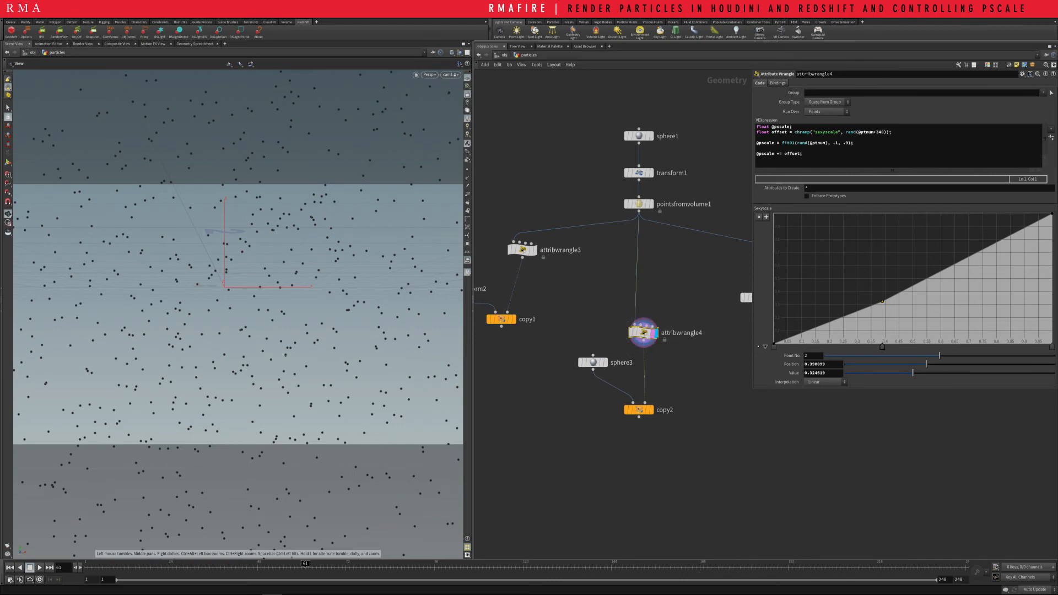
Split the scene view pane top/bottom and add a Render View below it with /obj/cam1 as its camera
{"action": "left_click", "coordinate": [469, 43]}
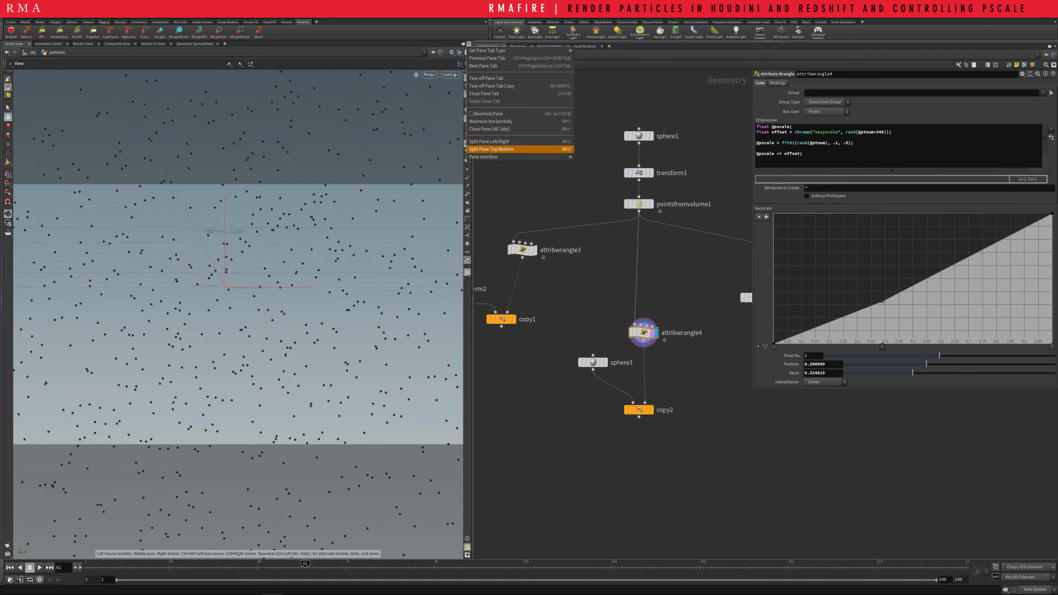
{"action": "left_click", "coordinate": [496, 149]}
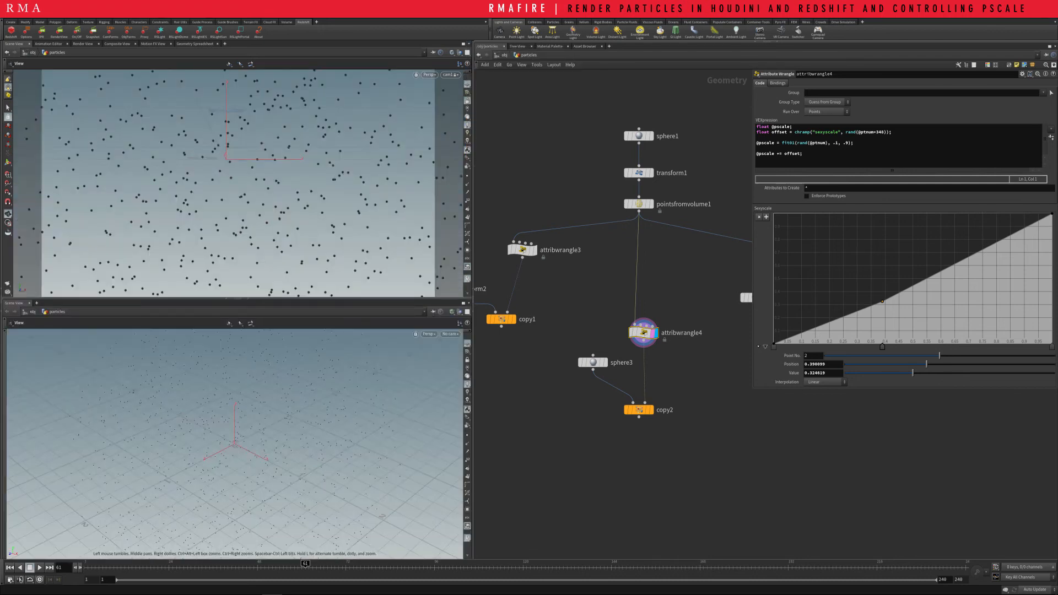
{"action": "left_click", "coordinate": [37, 303]}
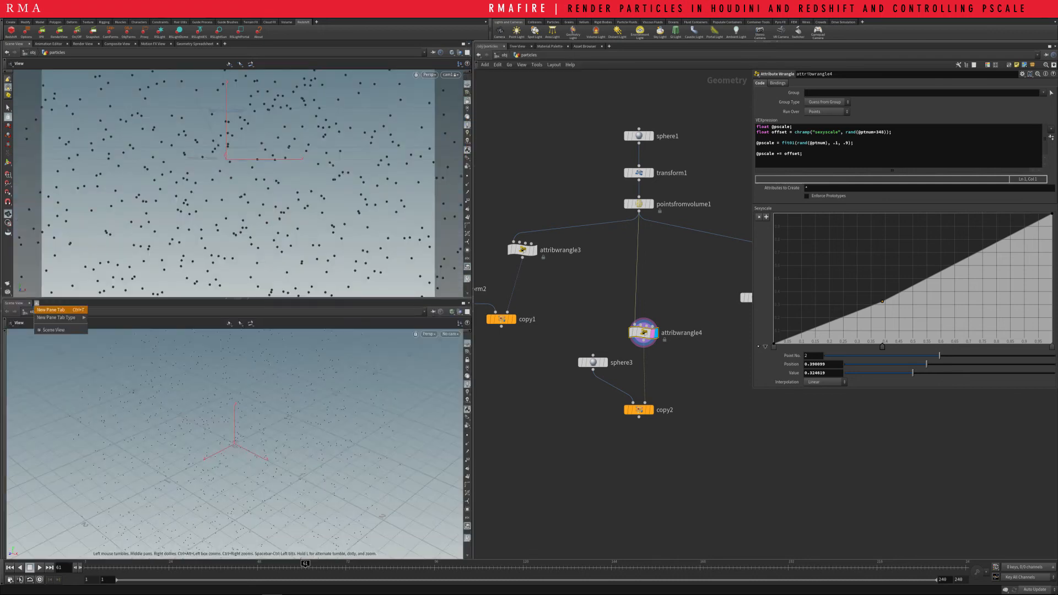
{"action": "mouse_move", "coordinate": [61, 318]}
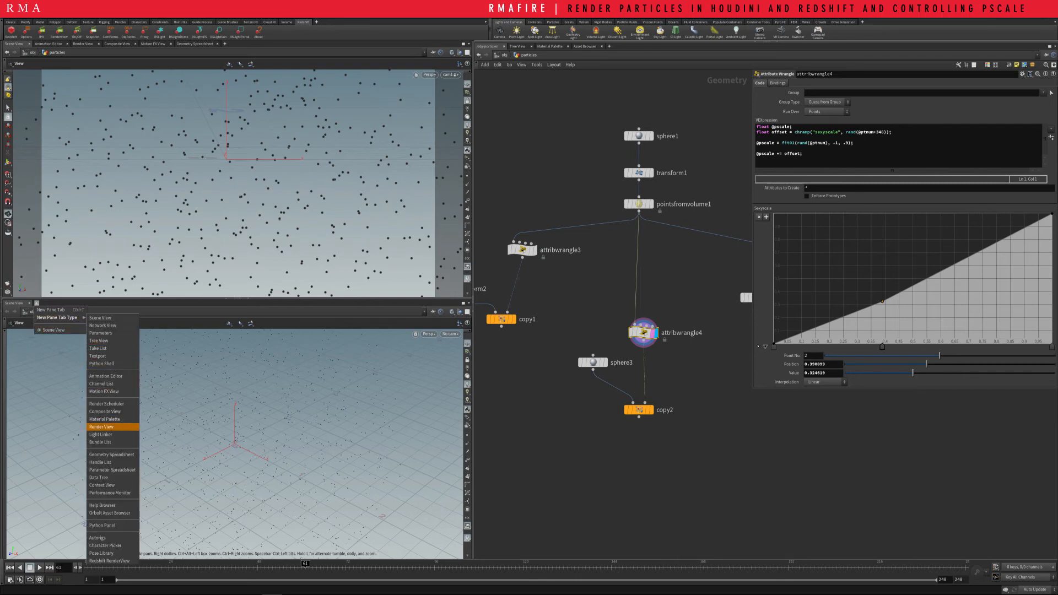
{"action": "left_click", "coordinate": [101, 427]}
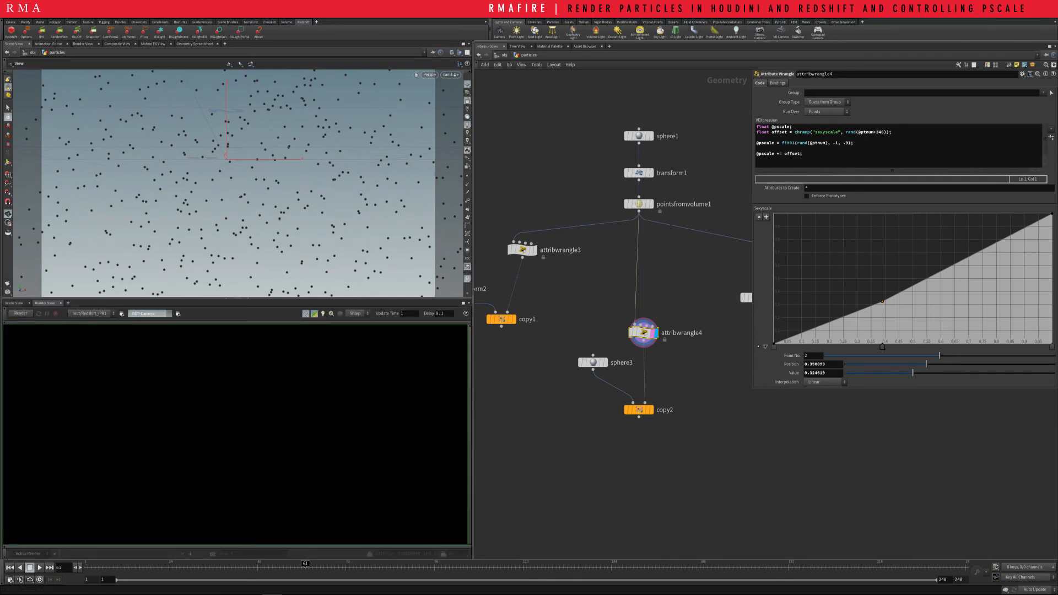
{"action": "left_click", "coordinate": [148, 313]}
{"action": "left_click", "coordinate": [142, 334]}
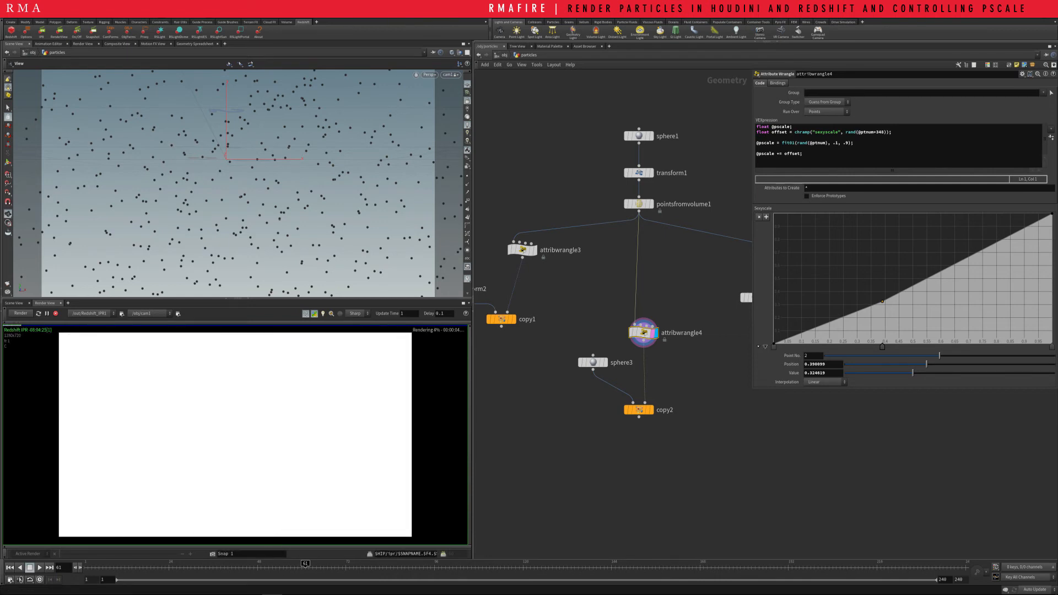
Return to the object level and add an rslightdome light beside the particles node
{"action": "key", "text": "u"}
{"action": "key", "text": "Tab"}
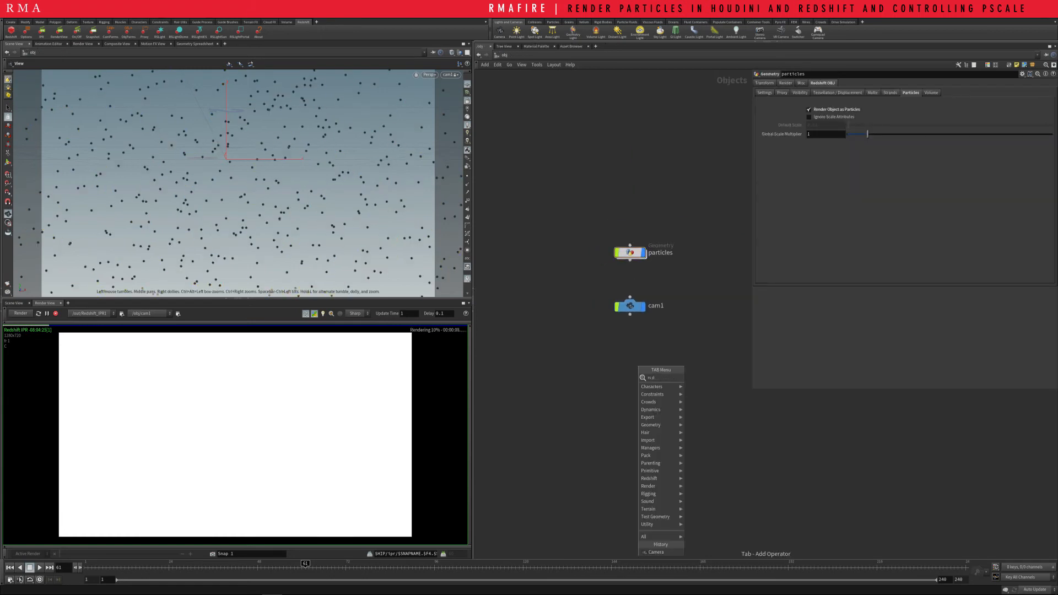
{"action": "type", "text": "rslightdome"}
{"action": "key", "text": "Return"}
{"action": "left_click", "coordinate": [639, 365]}
{"action": "left_click_drag", "start_coordinate": [639, 365], "coordinate": [549, 252]}
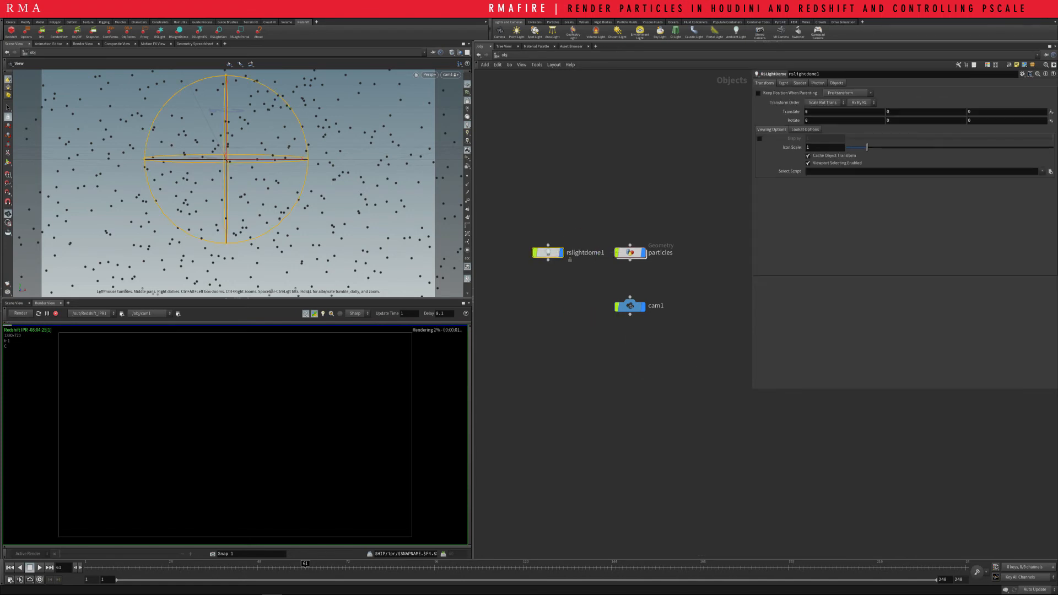
Load Barce_Rooftop_C_Env.hdr from the 01_HDRI/Barcelona_Rooftops folder as the dome light's dome map
{"action": "left_click", "coordinate": [783, 82]}
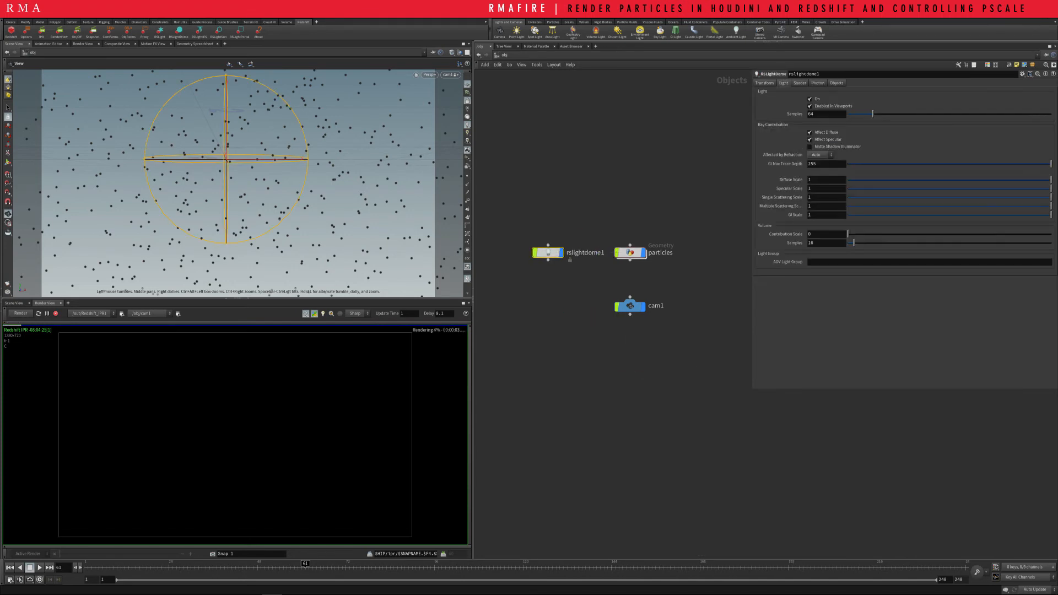
{"action": "left_click", "coordinate": [1051, 109]}
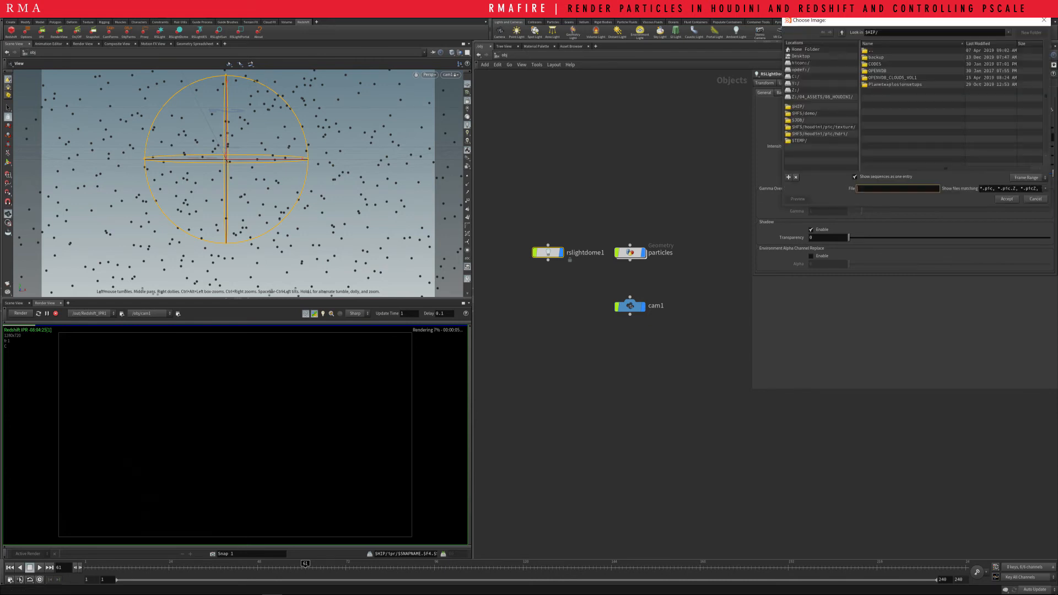
{"action": "left_click", "coordinate": [799, 106]}
{"action": "double_click", "coordinate": [871, 51]}
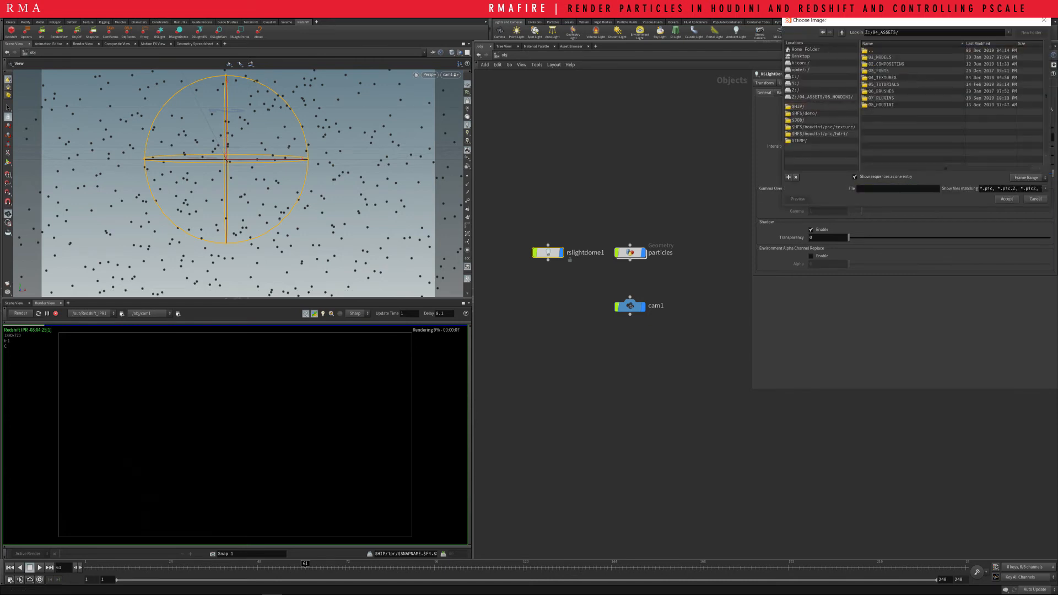
{"action": "left_click", "coordinate": [796, 90]}
{"action": "double_click", "coordinate": [880, 77]}
{"action": "double_click", "coordinate": [883, 78]}
{"action": "double_click", "coordinate": [880, 57]}
{"action": "double_click", "coordinate": [887, 64]}
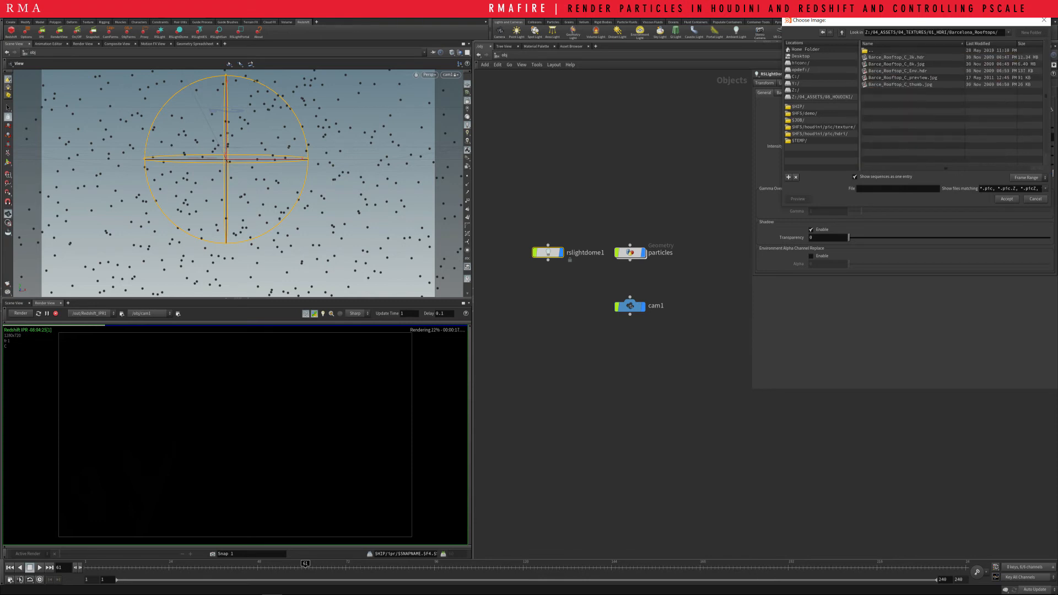
{"action": "double_click", "coordinate": [890, 70]}
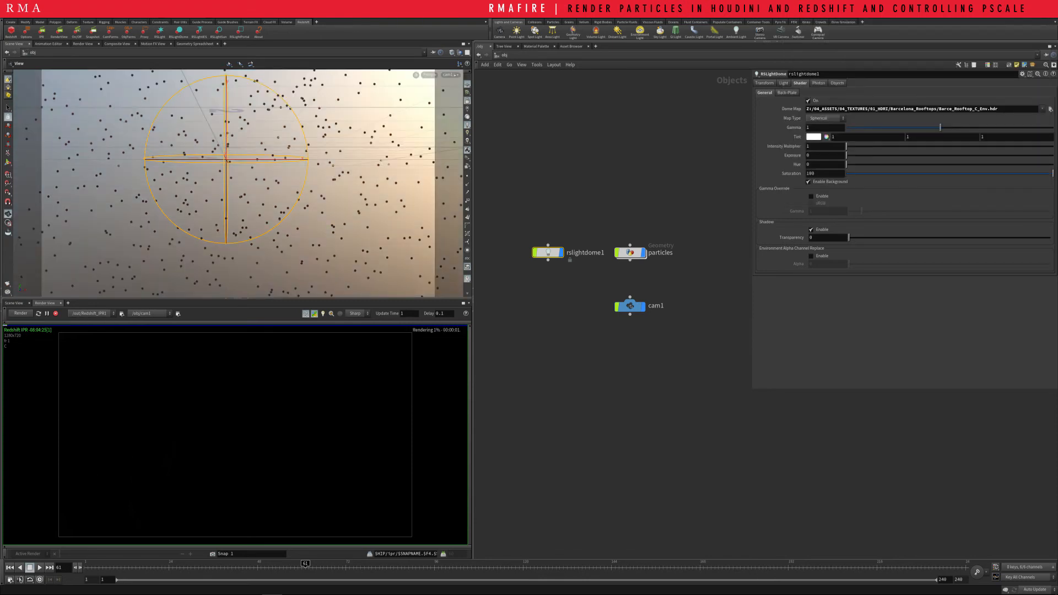
Select the particles object, stop the running IPR render and start it again
{"action": "left_click", "coordinate": [630, 253]}
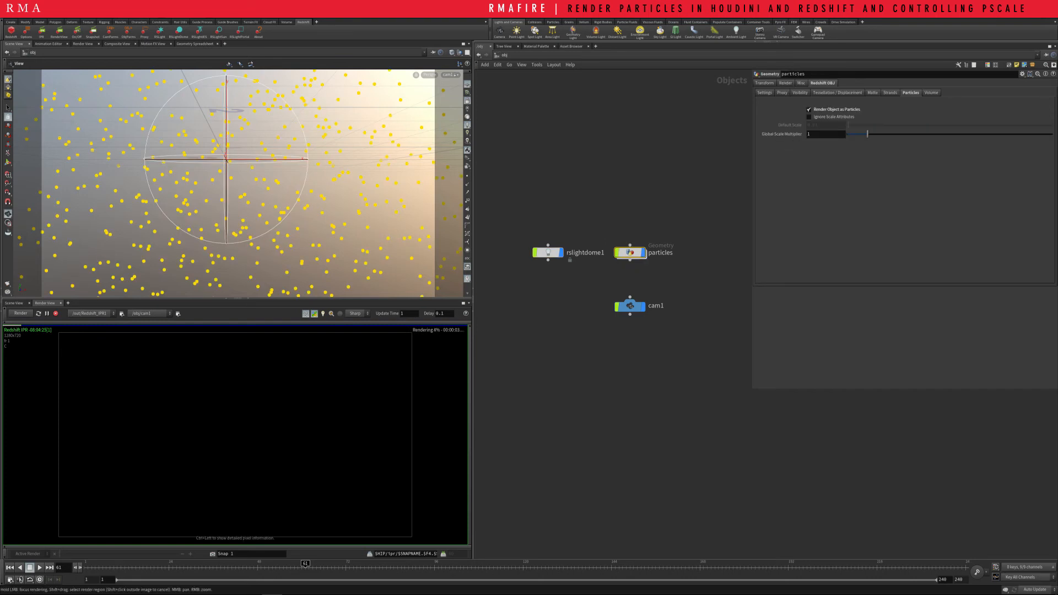
{"action": "left_click", "coordinate": [56, 314]}
{"action": "left_click", "coordinate": [20, 314]}
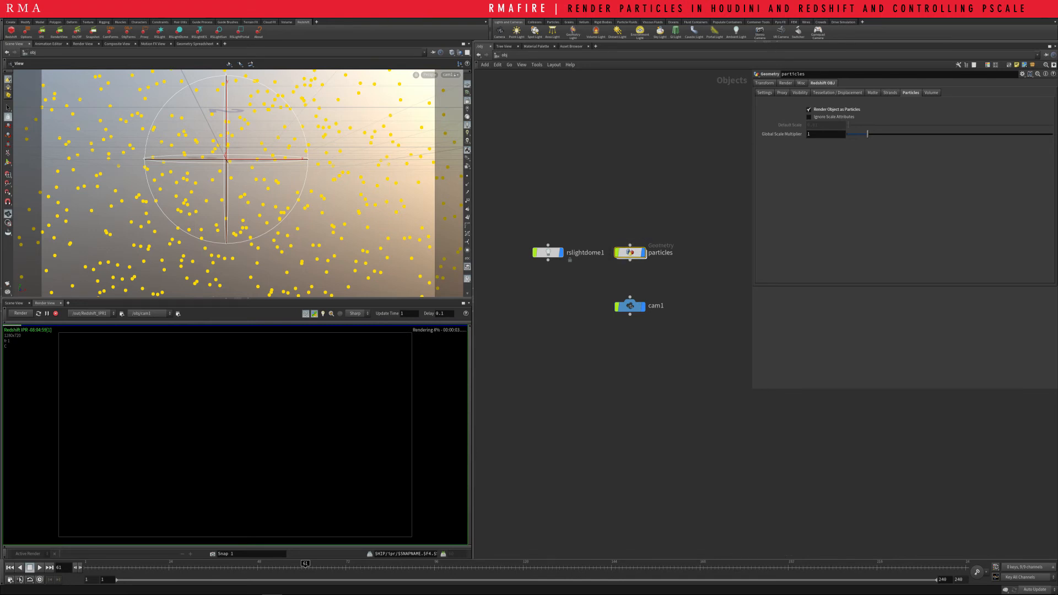
Enter the particles object, display pointsfromvolume1 for a render comparison and switch the display back to attribwrangle4
{"action": "double_click", "coordinate": [630, 253]}
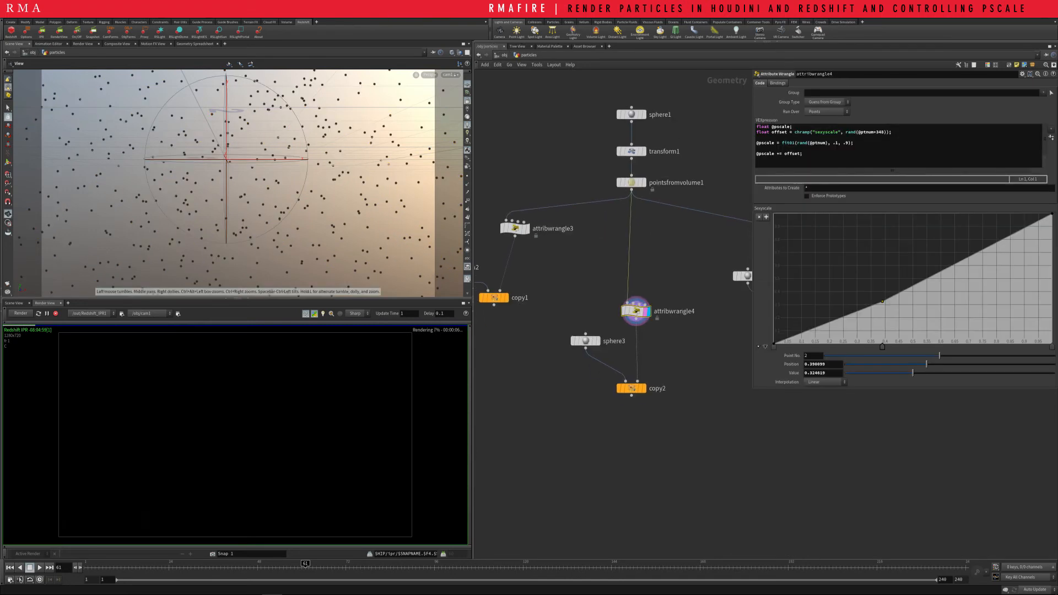
{"action": "left_click", "coordinate": [643, 183]}
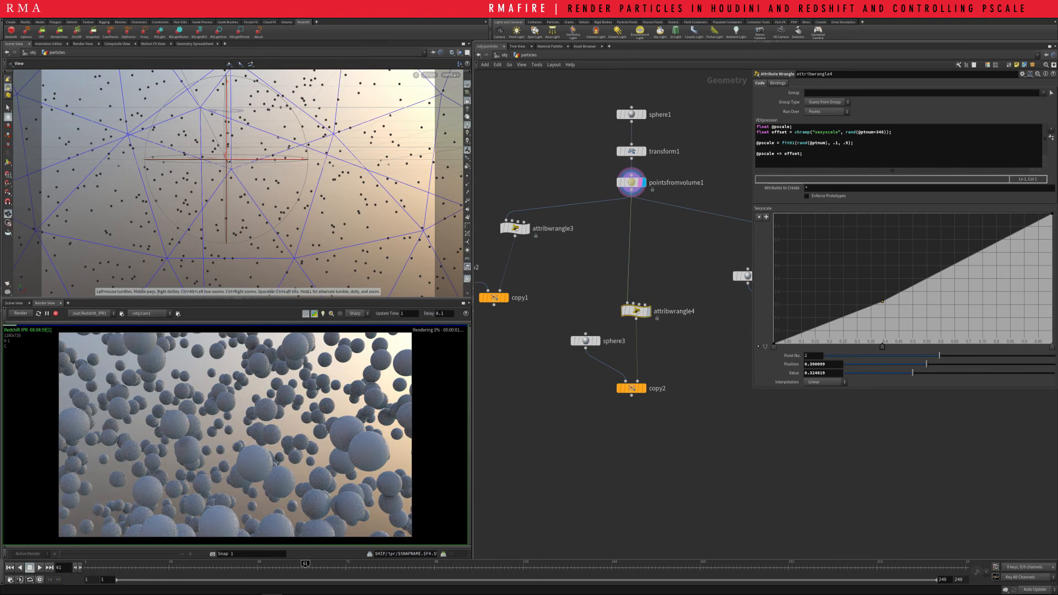
{"action": "left_click", "coordinate": [646, 311]}
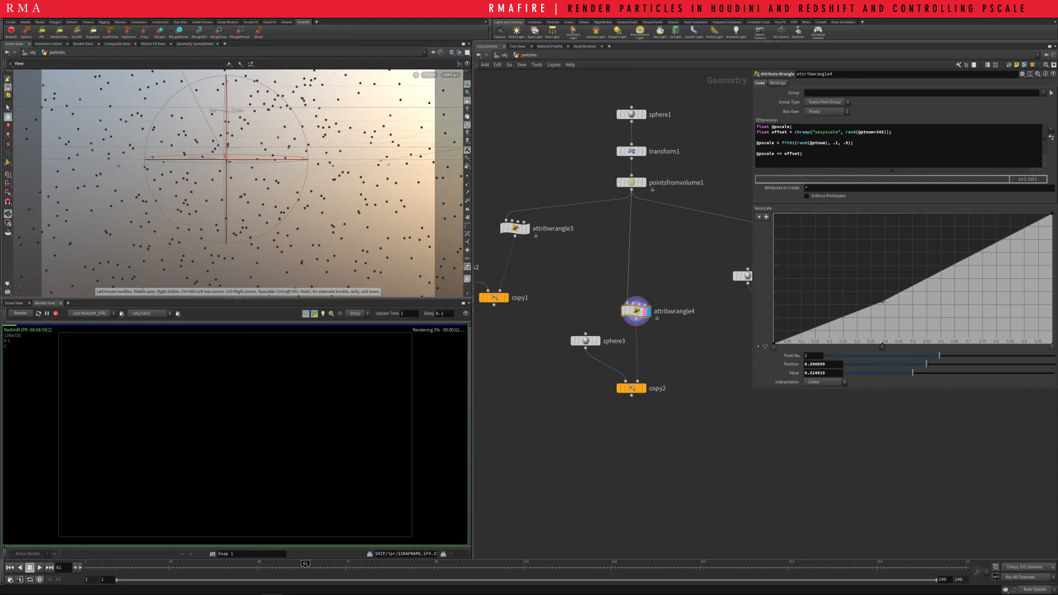
Raise the first point of attribwrangle4's ramp to about 0.64 and its middle point to about 0.81 at position 0.34
{"action": "left_click_drag", "start_coordinate": [774, 343], "coordinate": [774, 261]}
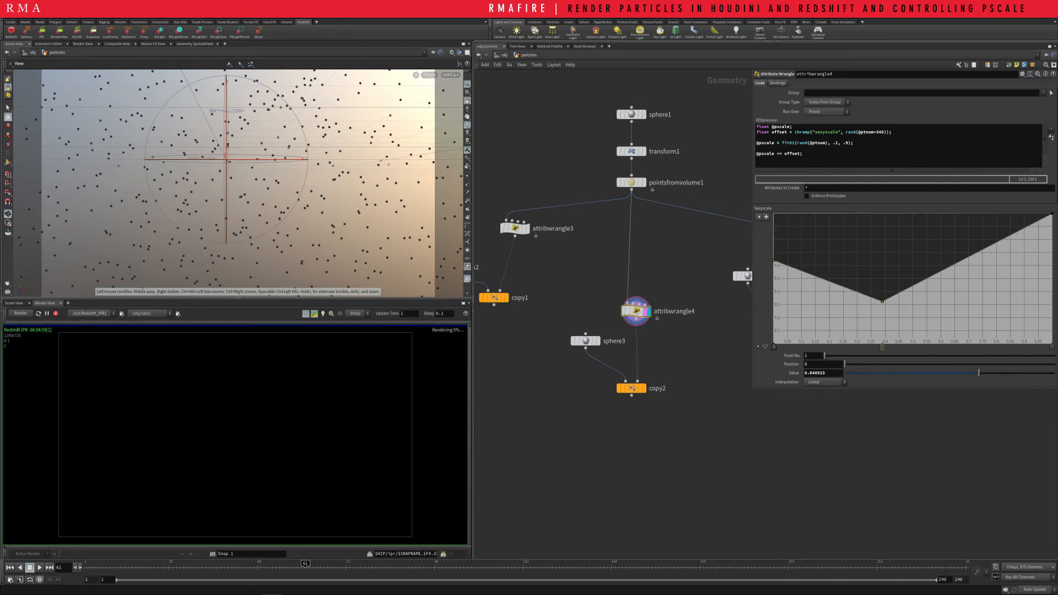
{"action": "left_click", "coordinate": [881, 296]}
{"action": "left_click_drag", "start_coordinate": [880, 296], "coordinate": [869, 238]}
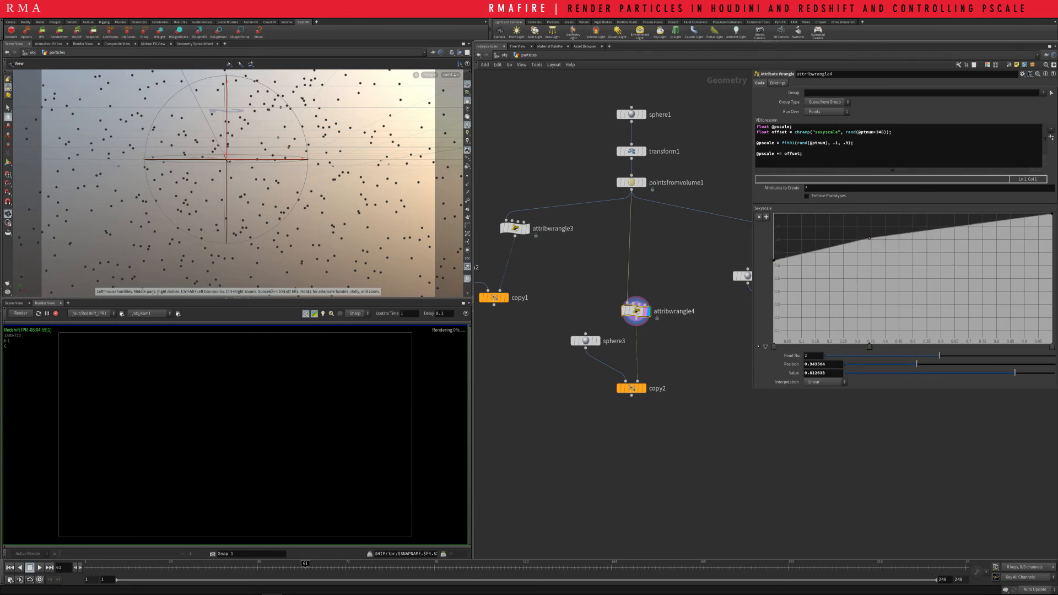
Compare the render with pointsfromvolume1 displayed, view the attribrandomize1 branch, and make attribwrangle4 the displayed node again
{"action": "left_click", "coordinate": [642, 183]}
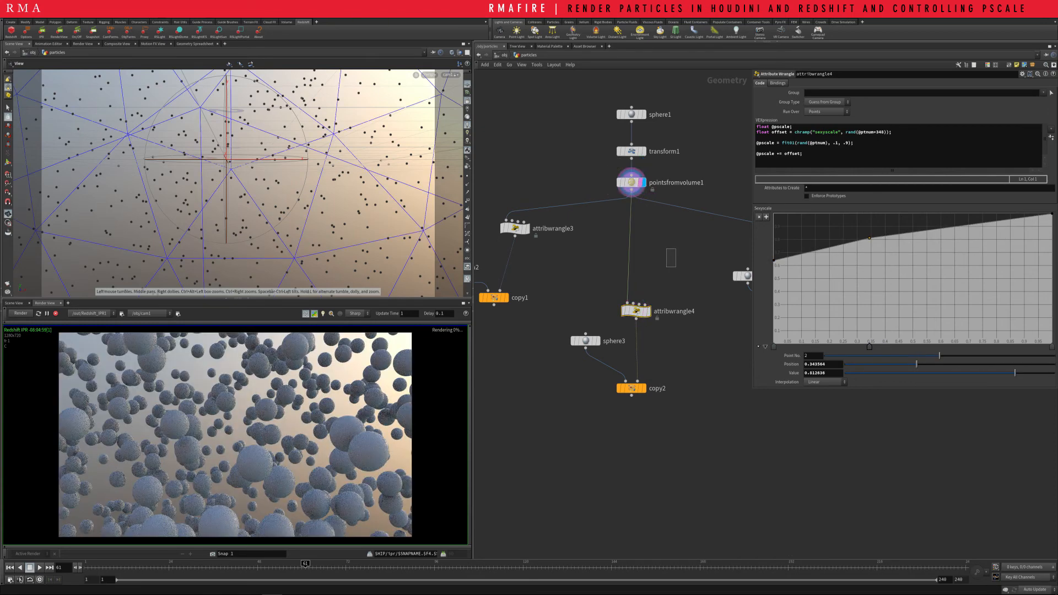
{"action": "middle_click_drag", "start_coordinate": [656, 226], "coordinate": [506, 239]}
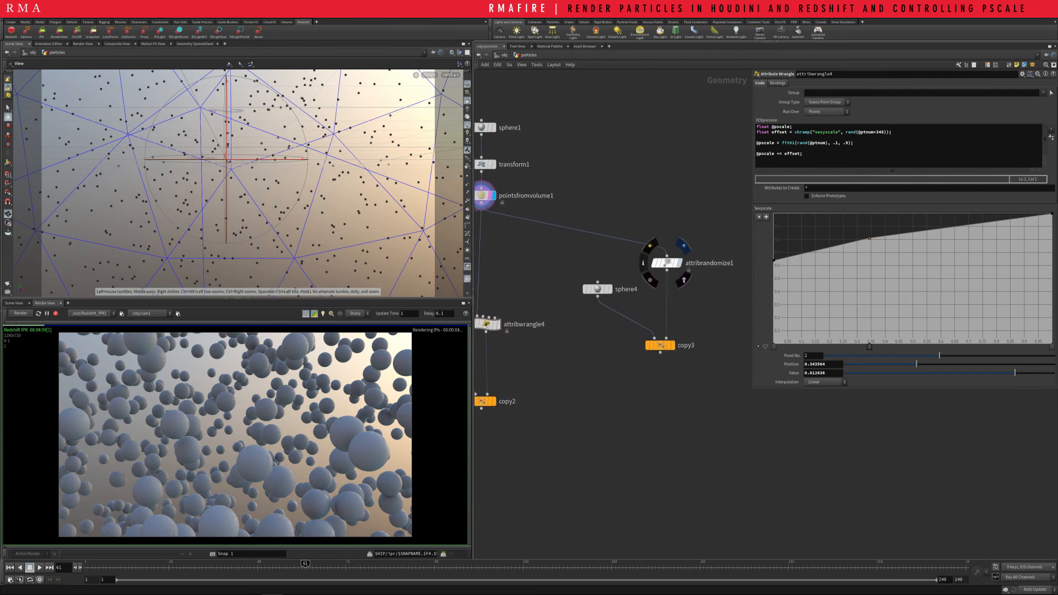
{"action": "left_click", "coordinate": [680, 263]}
{"action": "middle_click_drag", "start_coordinate": [623, 259], "coordinate": [695, 251]}
{"action": "left_click", "coordinate": [571, 316]}
{"action": "left_click", "coordinate": [566, 316]}
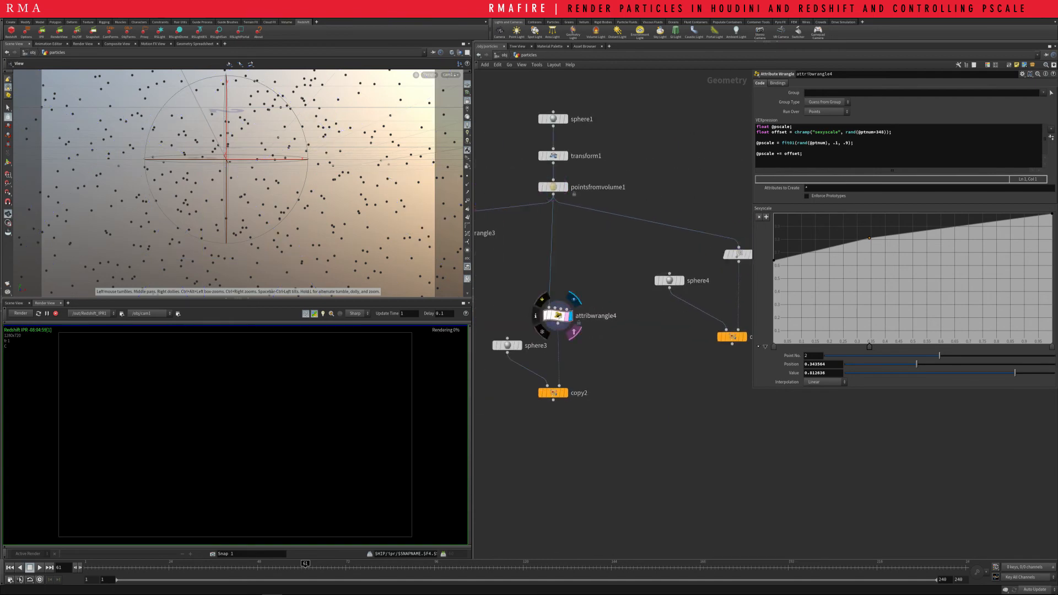
{"action": "left_click_drag", "start_coordinate": [585, 301], "coordinate": [609, 255]}
{"action": "left_click_drag", "start_coordinate": [613, 294], "coordinate": [556, 331]}
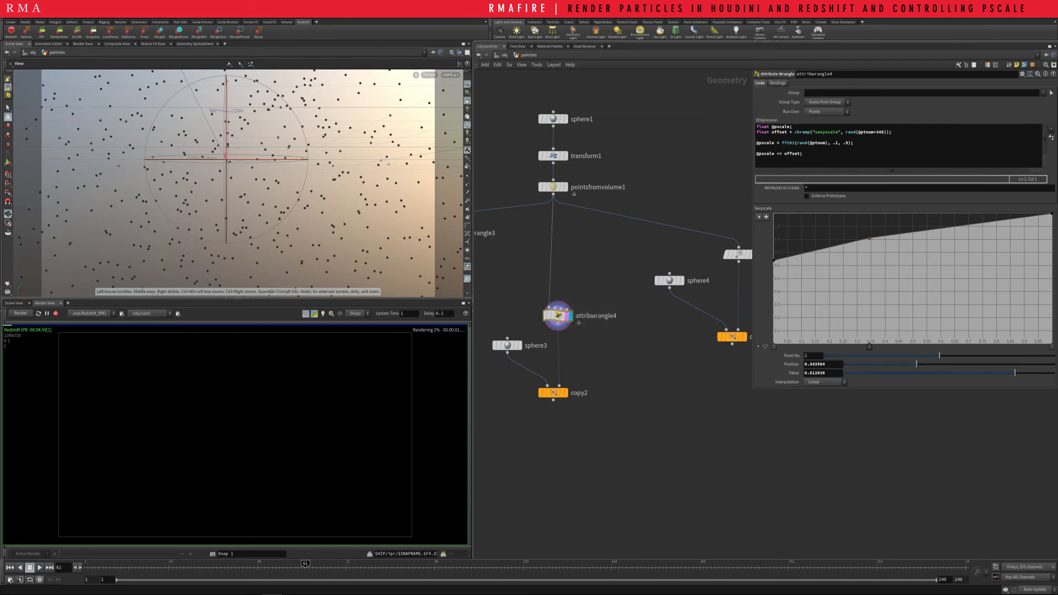
Return to the object level and enable Ignore Scale Attributes in the Redshift particle settings of the particles object
{"action": "key", "text": "u"}
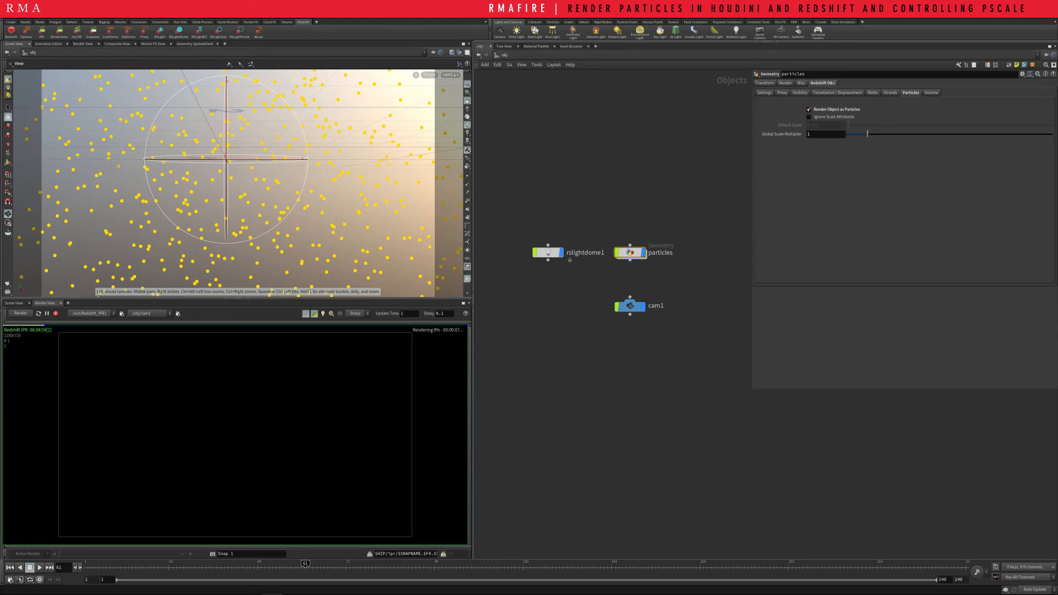
{"action": "left_click", "coordinate": [809, 117]}
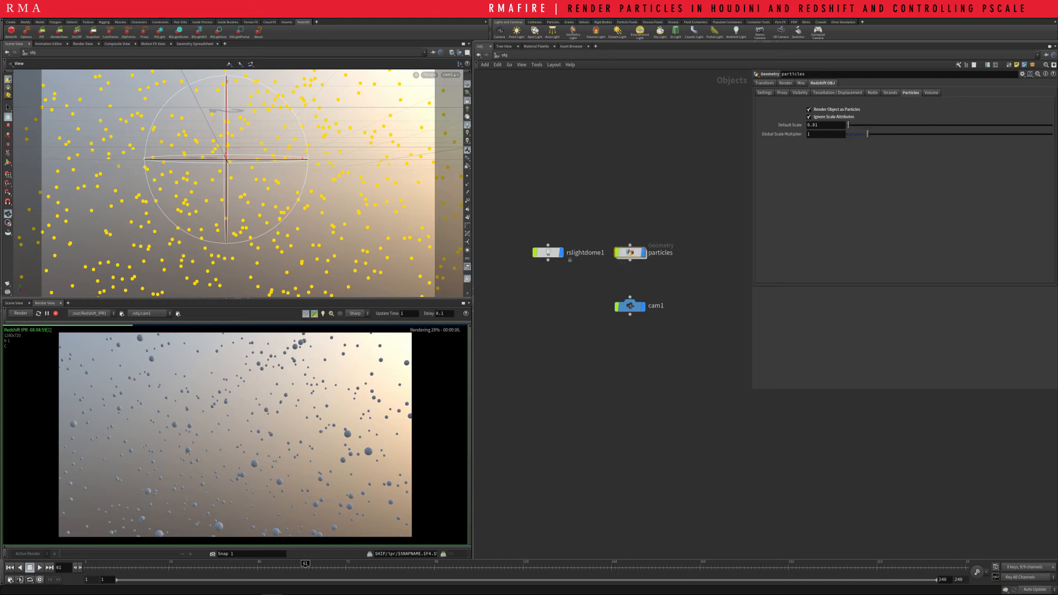
Inside particles, shift the ramp's middle point to about 0.88 at position 0.31 and lower its first point to about 0.08
{"action": "double_click", "coordinate": [630, 252]}
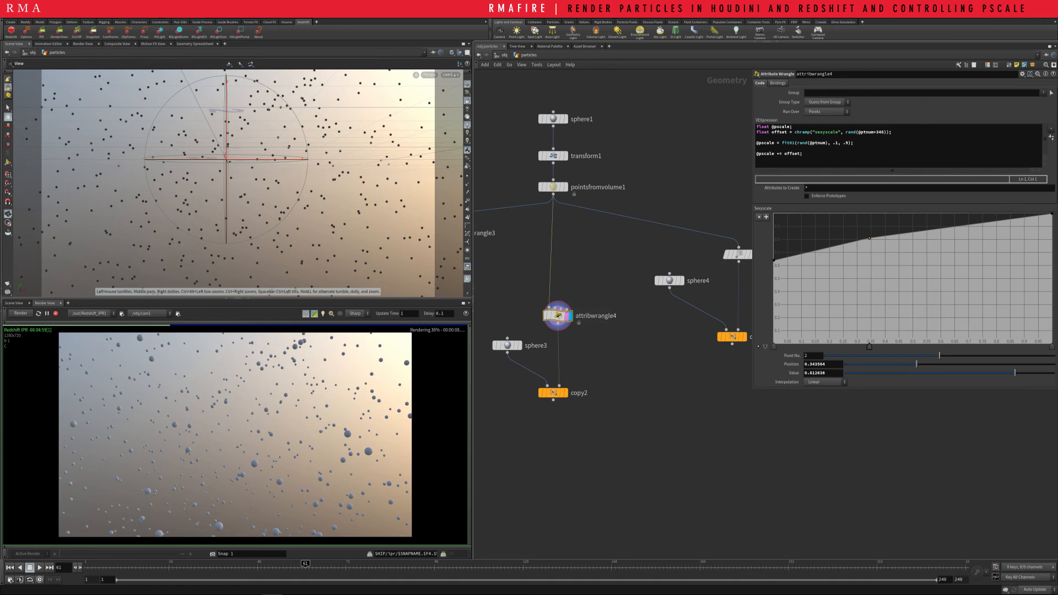
{"action": "left_click_drag", "start_coordinate": [869, 238], "coordinate": [878, 313]}
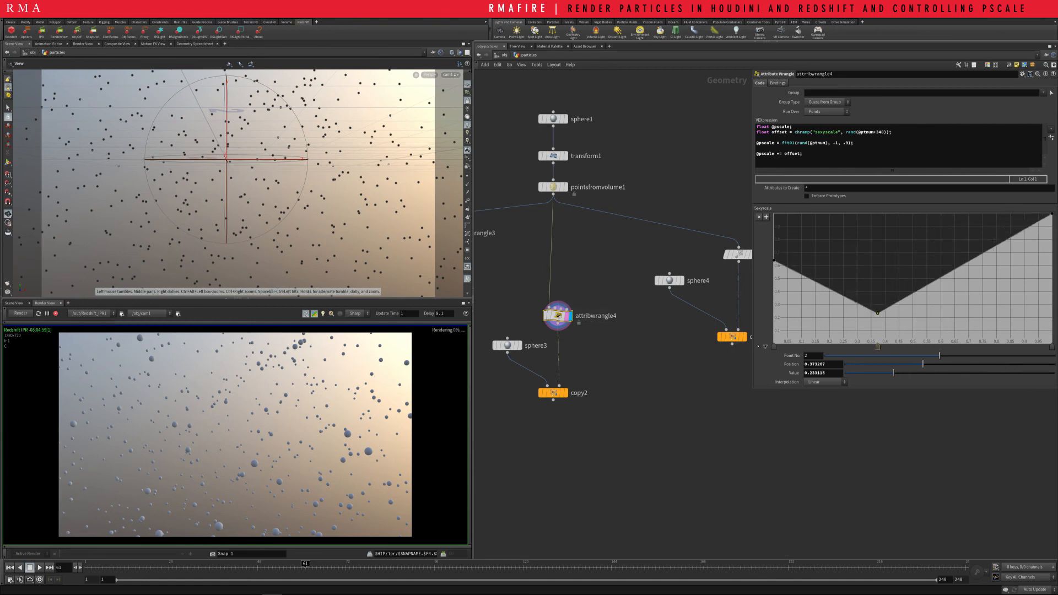
{"action": "key", "text": "ctrl+z"}
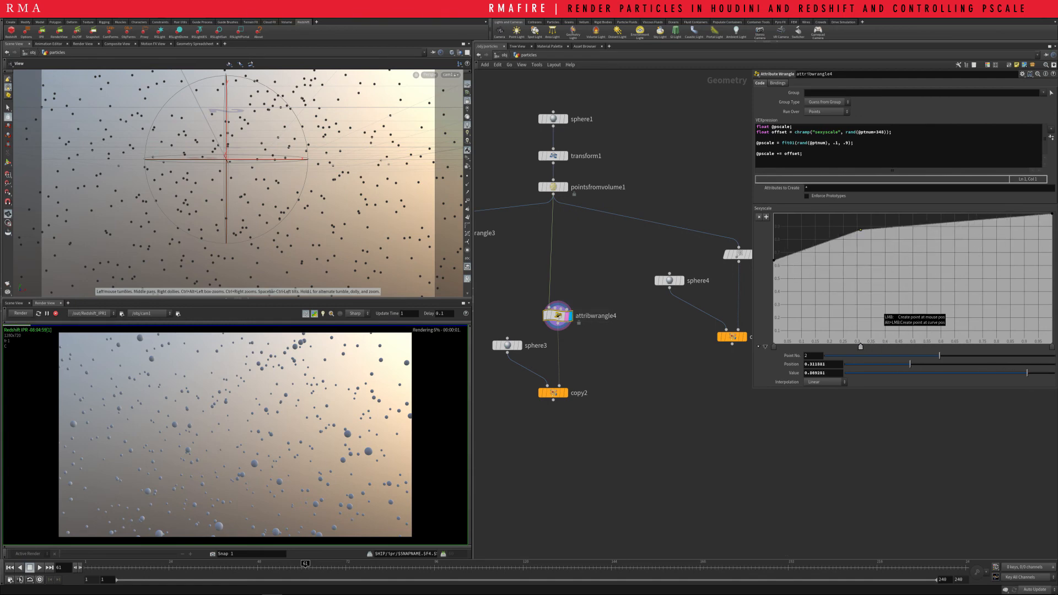
{"action": "left_click_drag", "start_coordinate": [774, 261], "coordinate": [774, 334]}
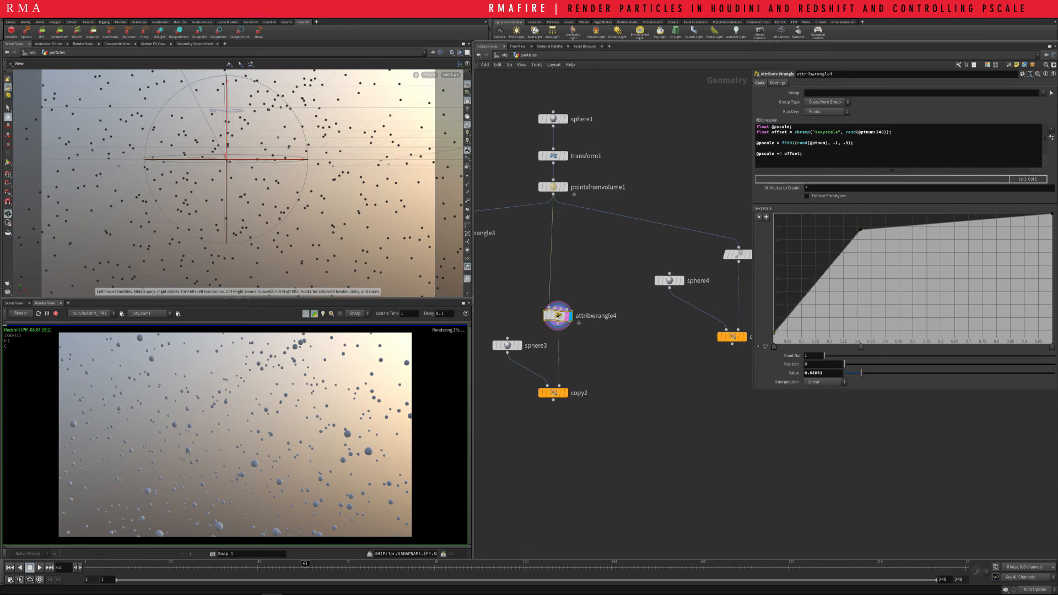
Go back to the object level, disable Ignore Scale Attributes for the particles object and clear the selection
{"action": "key", "text": "u"}
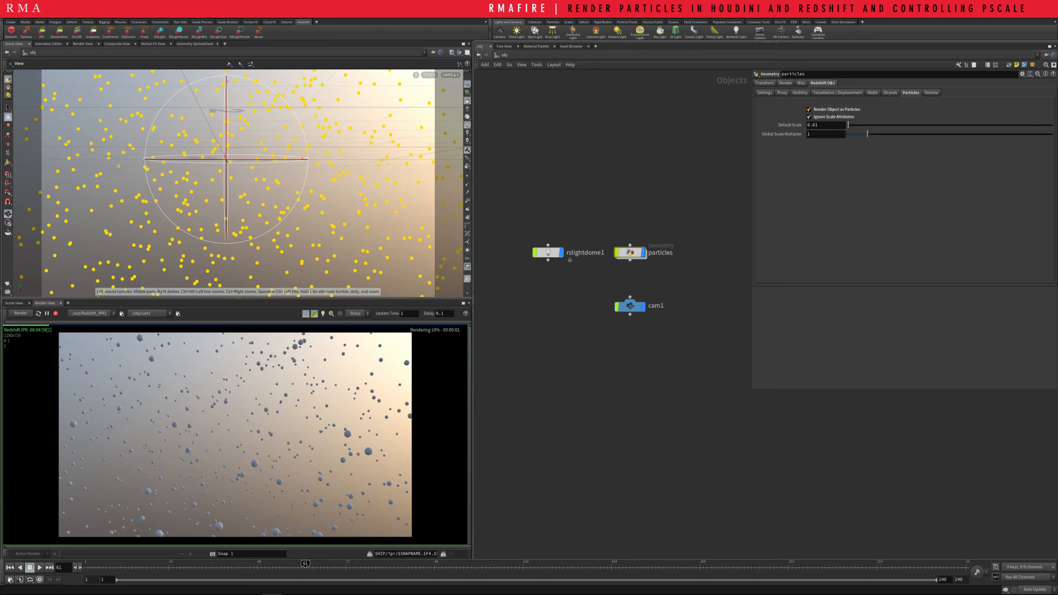
{"action": "left_click", "coordinate": [809, 117]}
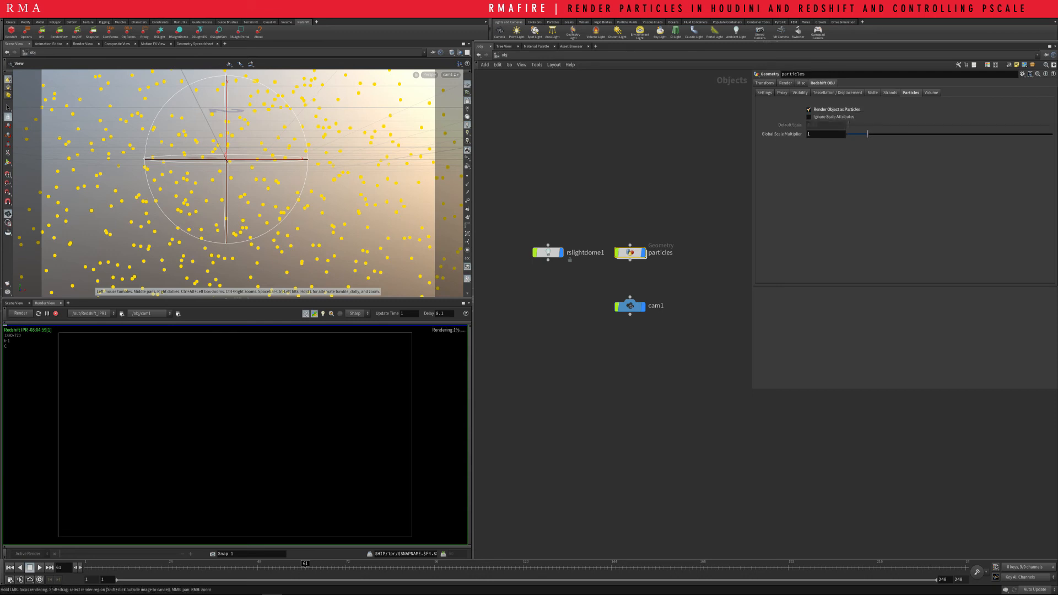
{"action": "left_click", "coordinate": [683, 193]}
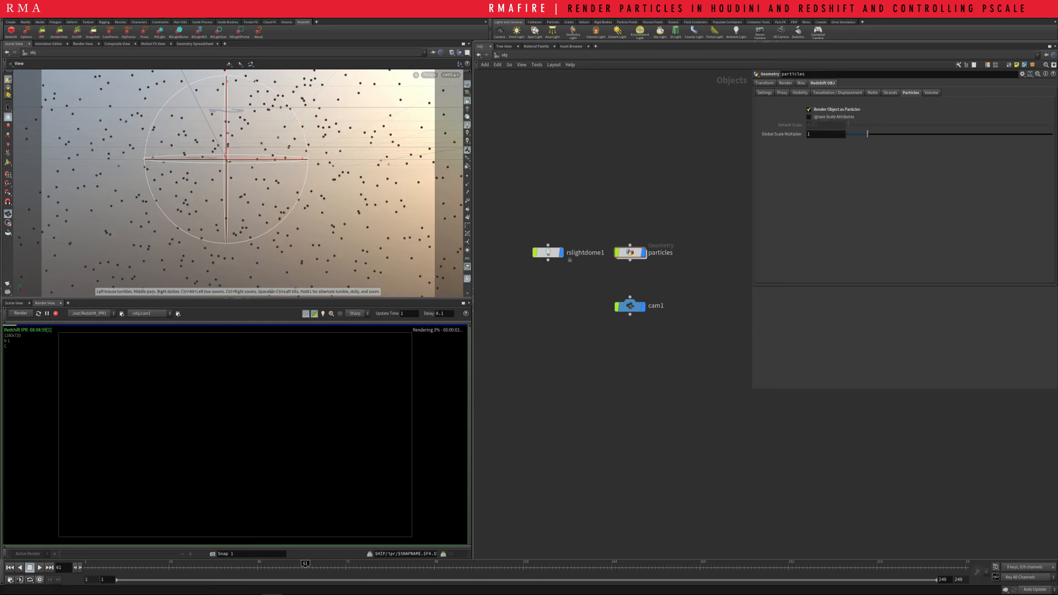
Disable automatic attribute extraction in the particles object's Redshift settings and specify pscale as its point attribute
{"action": "left_click", "coordinate": [785, 83]}
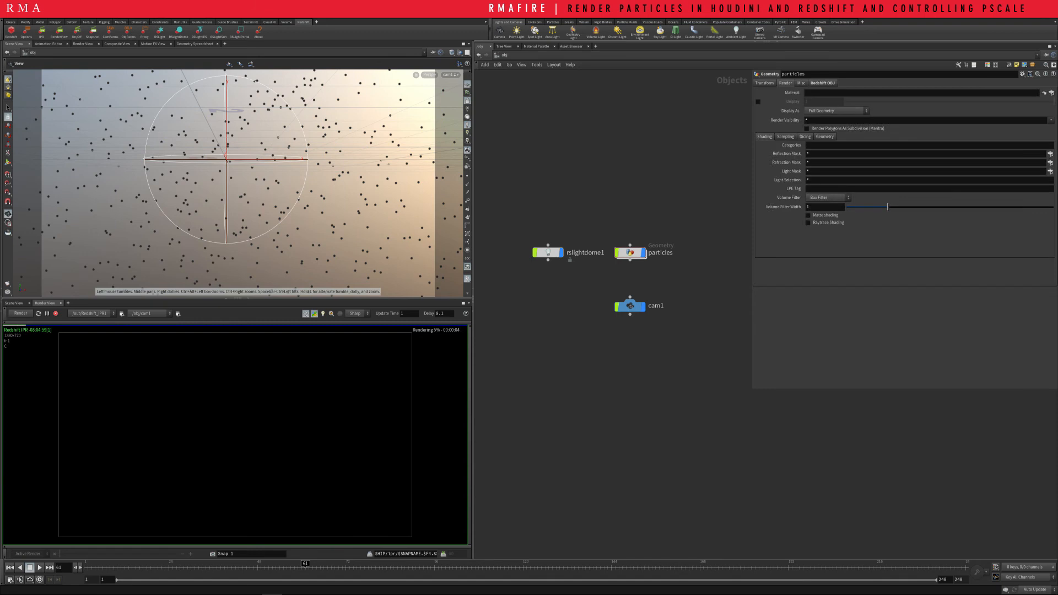
{"action": "left_click", "coordinate": [785, 136]}
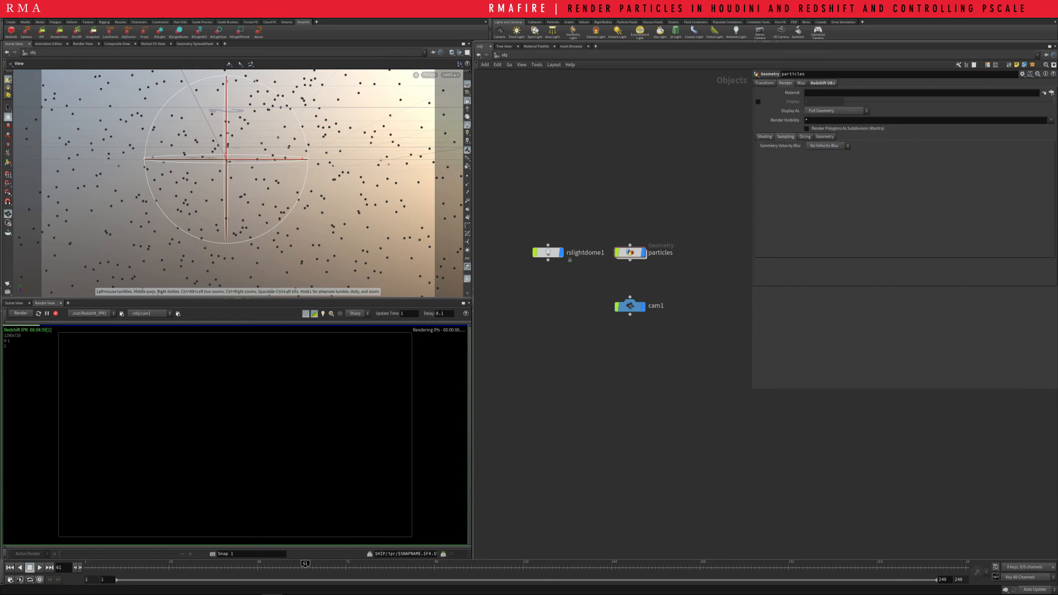
{"action": "left_click", "coordinate": [822, 82]}
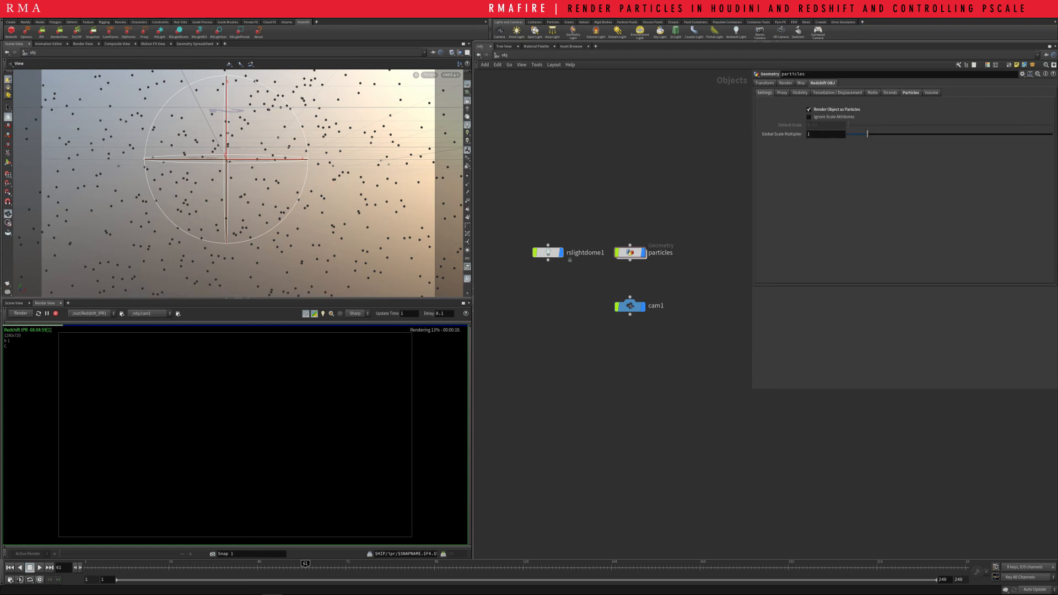
{"action": "left_click", "coordinate": [764, 93]}
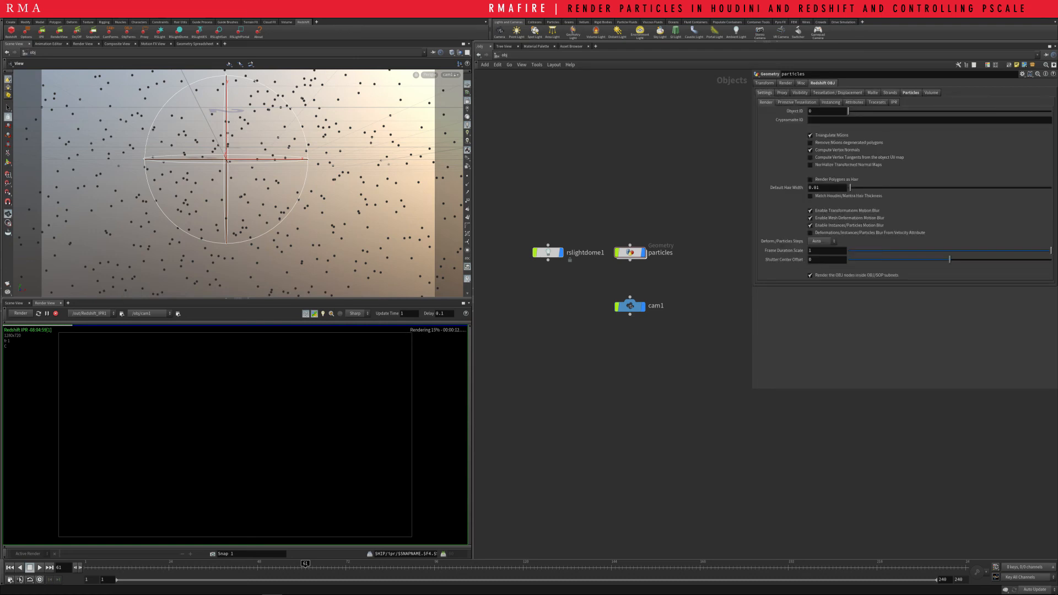
{"action": "left_click", "coordinate": [855, 102]}
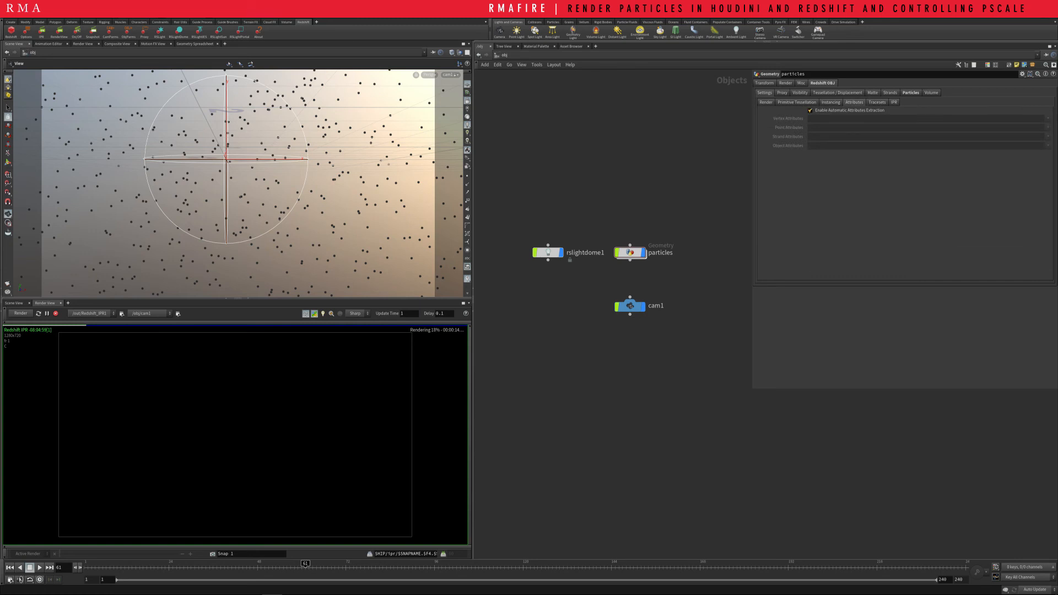
{"action": "left_click", "coordinate": [810, 111]}
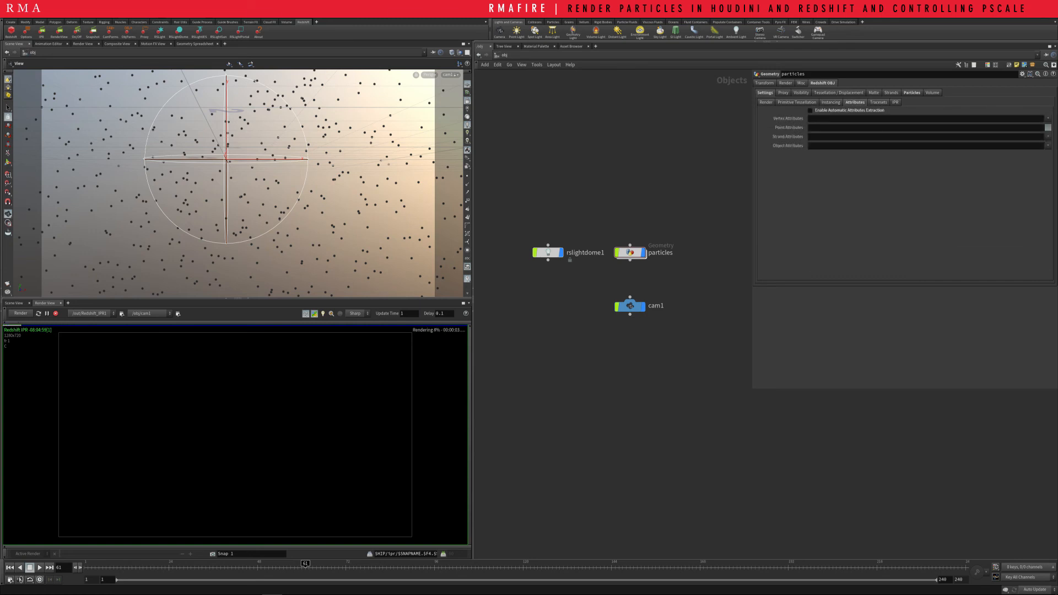
{"action": "left_click", "coordinate": [1048, 127]}
{"action": "left_click", "coordinate": [1042, 144]}
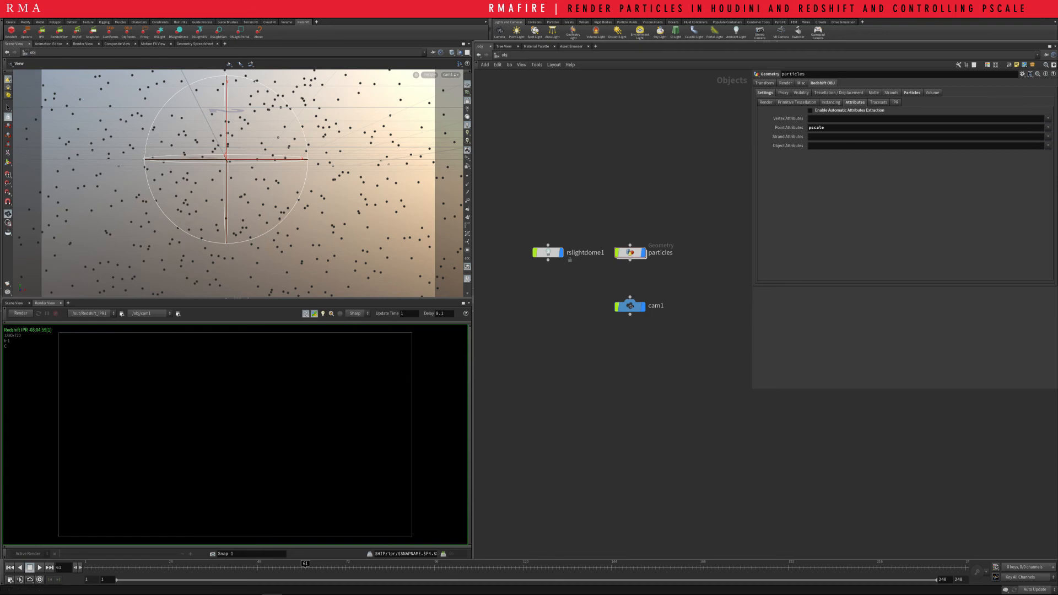
{"action": "left_click", "coordinate": [630, 252]}
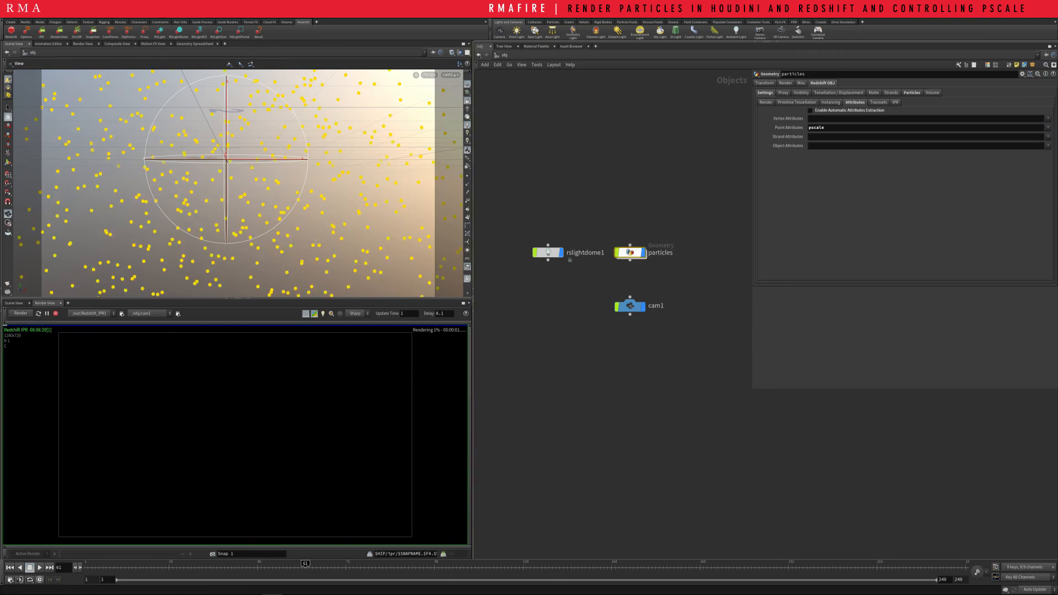
Set the Global Scale Multiplier of the particles object to .01
{"action": "left_click", "coordinate": [912, 93]}
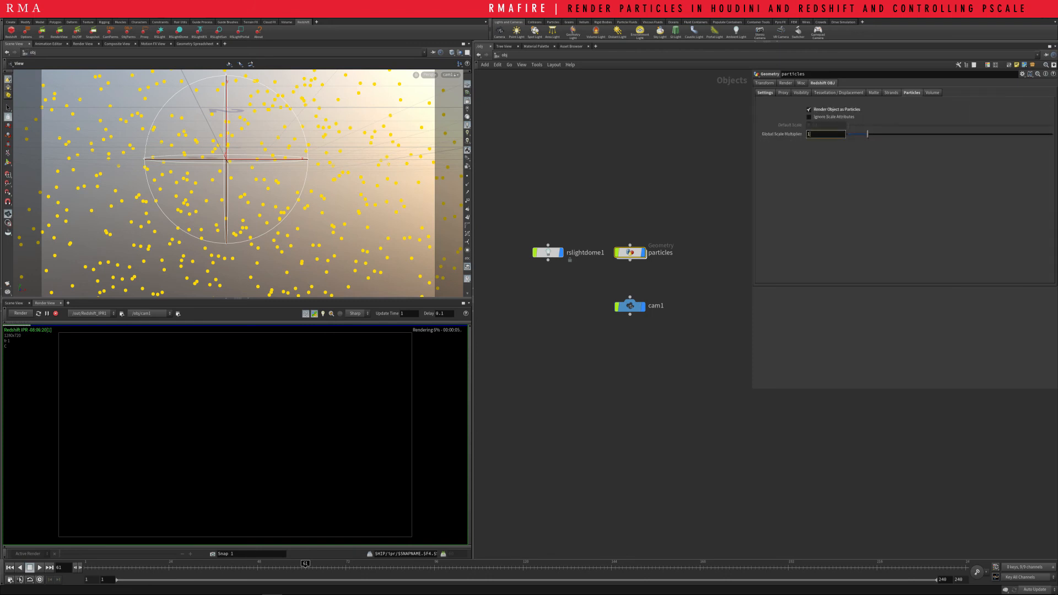
{"action": "mouse_move", "coordinate": [868, 134]}
{"action": "left_mouse_down"}
{"action": "mouse_move", "coordinate": [1035, 134]}
{"action": "mouse_move", "coordinate": [849, 134]}
{"action": "left_mouse_up"}
{"action": "type", "text": ".01"}
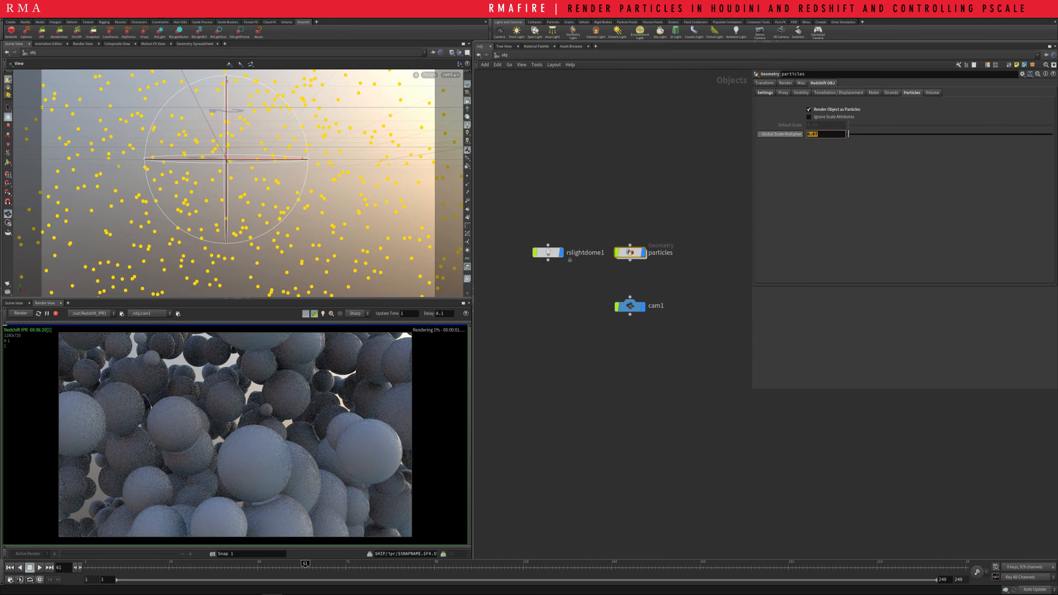
{"action": "key", "text": "Return"}
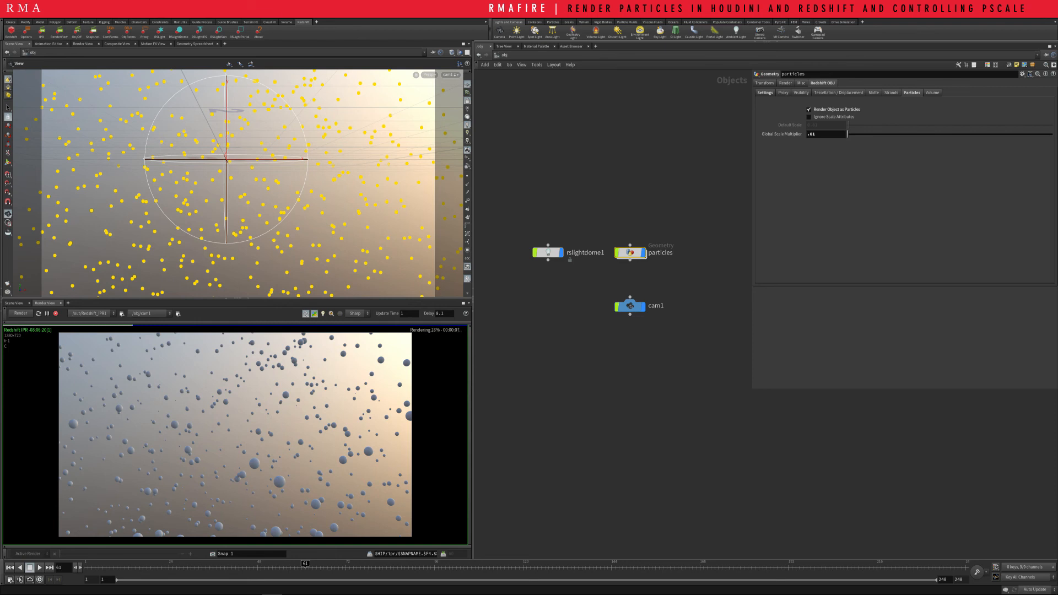
Increase the particles object's Global Scale Multiplier to .02
{"action": "double_click", "coordinate": [814, 134]}
{"action": "type", "text": ".02"}
{"action": "key", "text": "Return"}
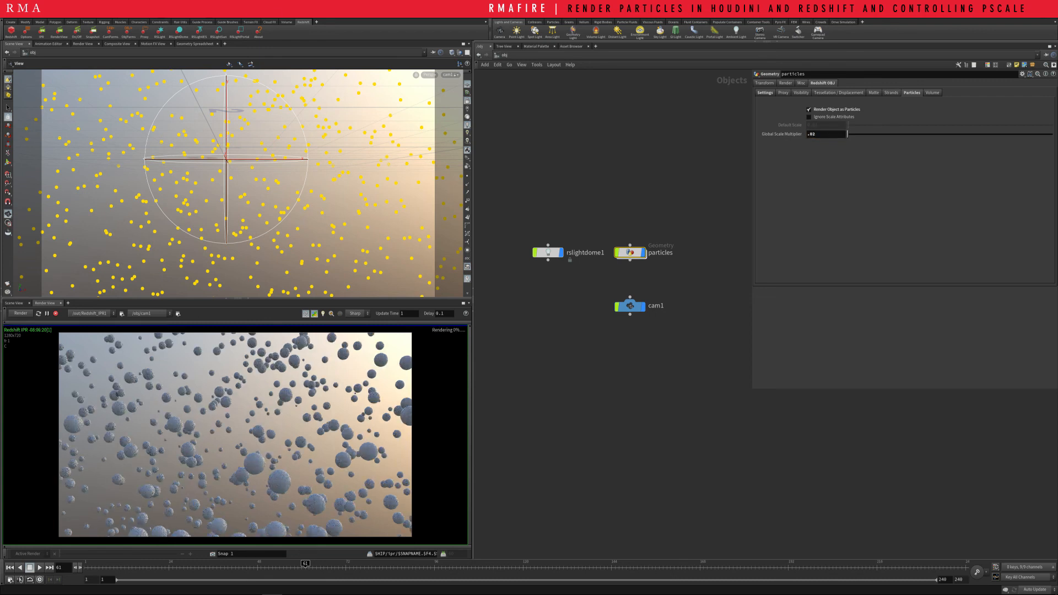
Inside particles, move the ramp's middle point to about 0.36 at position 0.39 and add another point of equal value at position 0.71
{"action": "key", "text": "Return"}
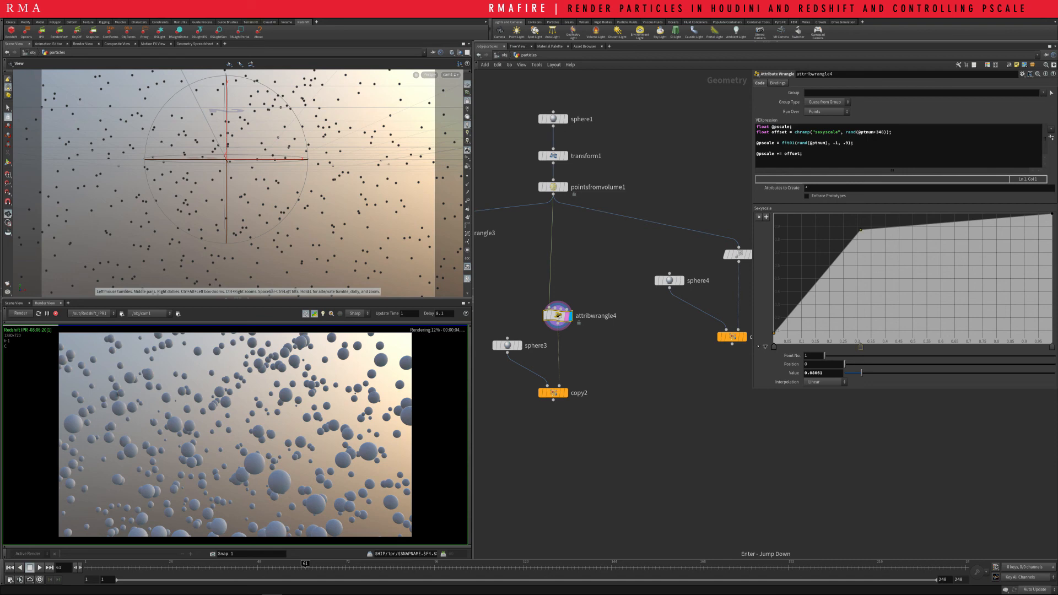
{"action": "left_click_drag", "start_coordinate": [861, 229], "coordinate": [883, 297]}
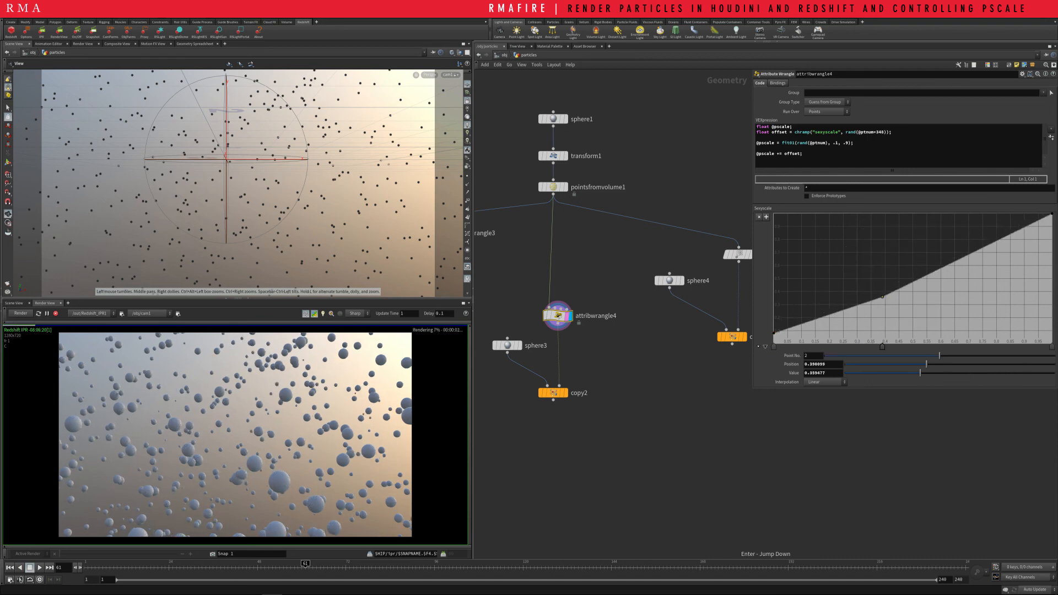
{"action": "left_click_drag", "start_coordinate": [981, 248], "coordinate": [970, 297]}
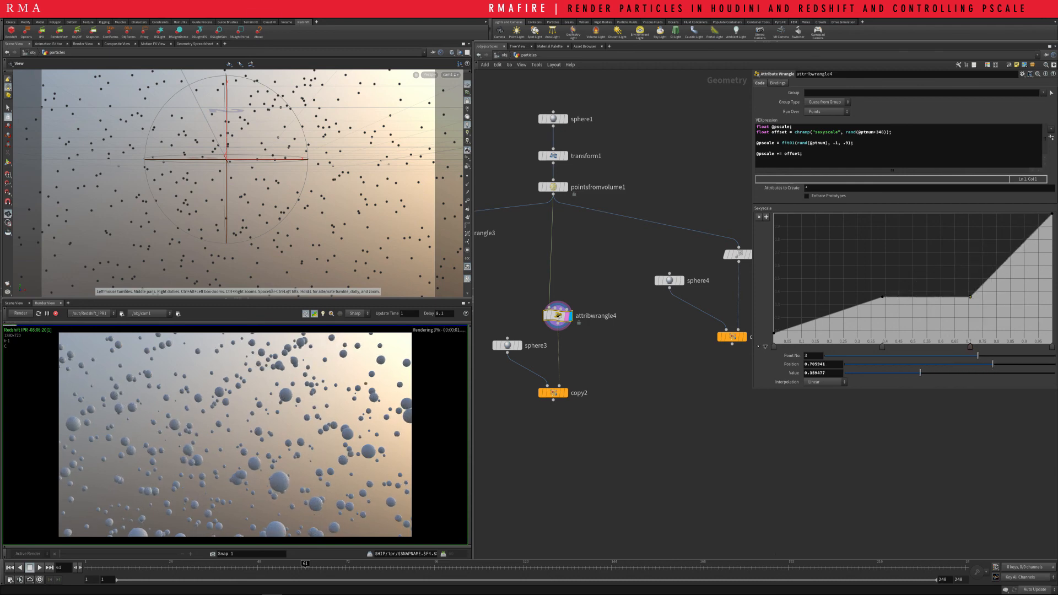
Check the particles object's Geometry Velocity Blur options at the object level and go back into its node network
{"action": "middle_click_drag", "start_coordinate": [656, 353], "coordinate": [692, 346]}
{"action": "left_click", "coordinate": [501, 55]}
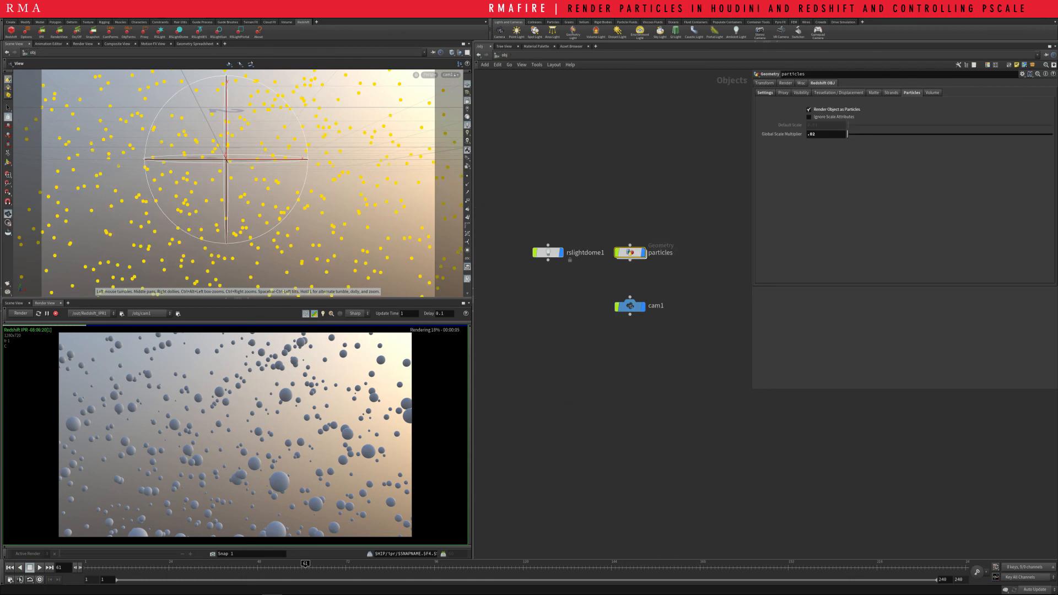
{"action": "left_click", "coordinate": [785, 83]}
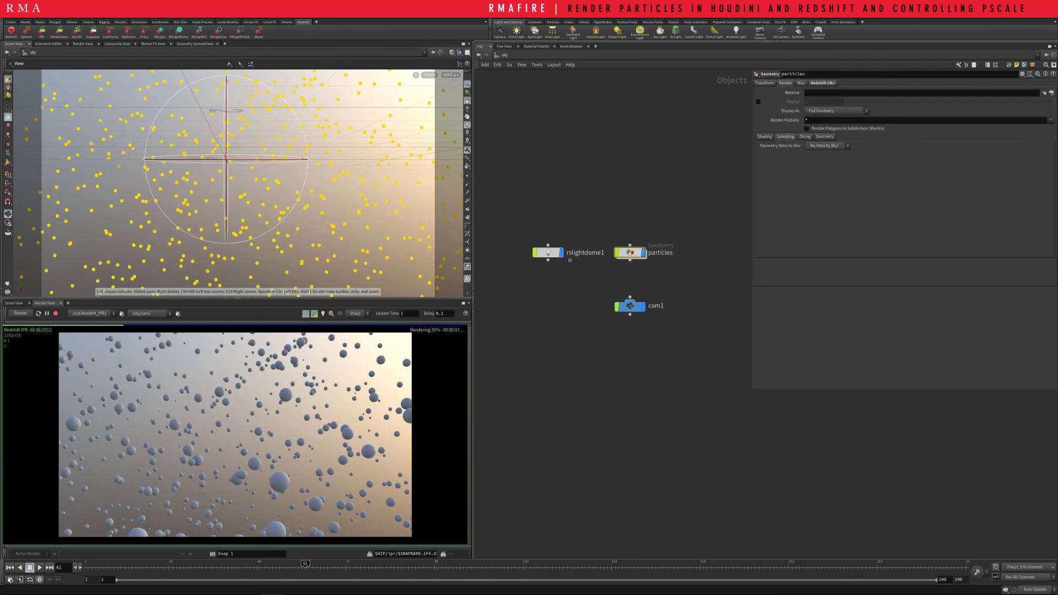
{"action": "left_click", "coordinate": [827, 146]}
{"action": "left_click", "coordinate": [824, 156]}
{"action": "left_click_drag", "start_coordinate": [703, 237], "coordinate": [630, 274]}
{"action": "key", "text": "i"}
{"action": "middle_click_drag", "start_coordinate": [630, 274], "coordinate": [689, 308]}
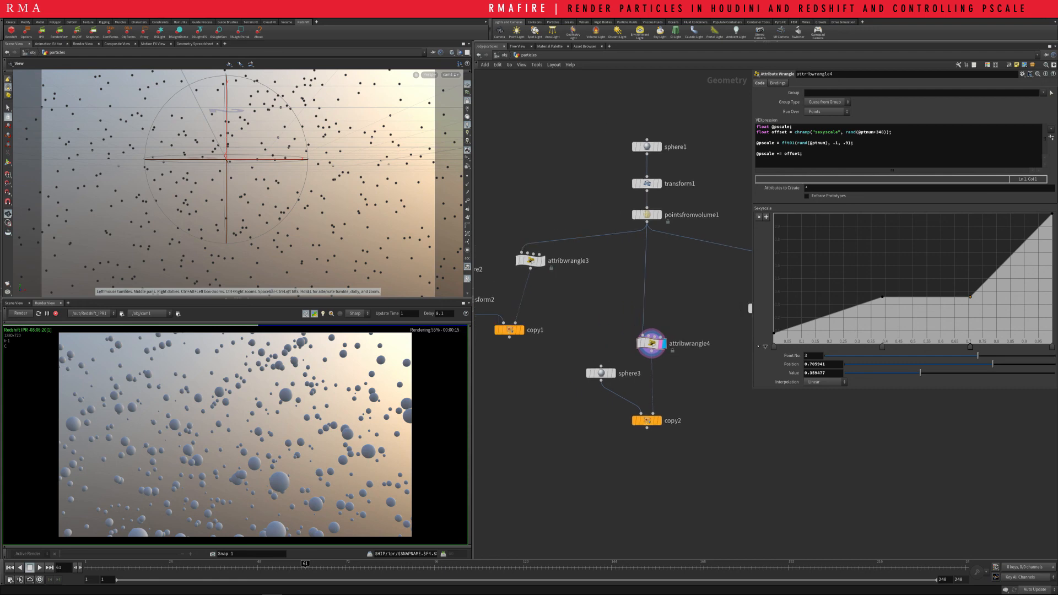
Make attribwrangle3 the displayed node and set the minimum of its fit01 pscale range to .3
{"action": "middle_click_drag", "start_coordinate": [579, 309], "coordinate": [653, 303]}
{"action": "left_click_drag", "start_coordinate": [584, 326], "coordinate": [573, 360]}
{"action": "middle_click_drag", "start_coordinate": [639, 309], "coordinate": [638, 313]}
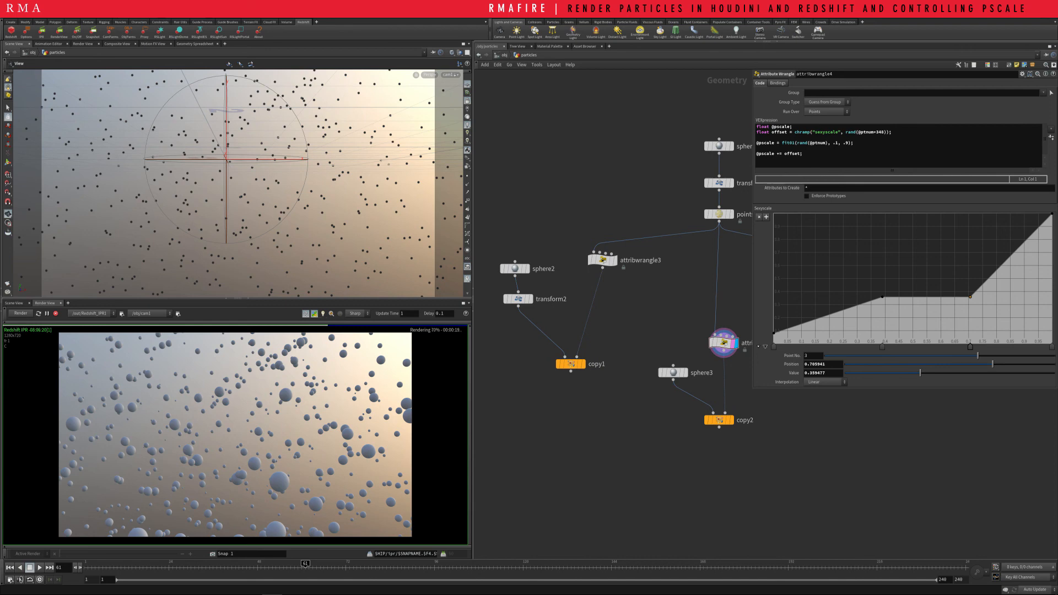
{"action": "mouse_move", "coordinate": [602, 260]}
{"action": "left_click", "coordinate": [618, 244]}
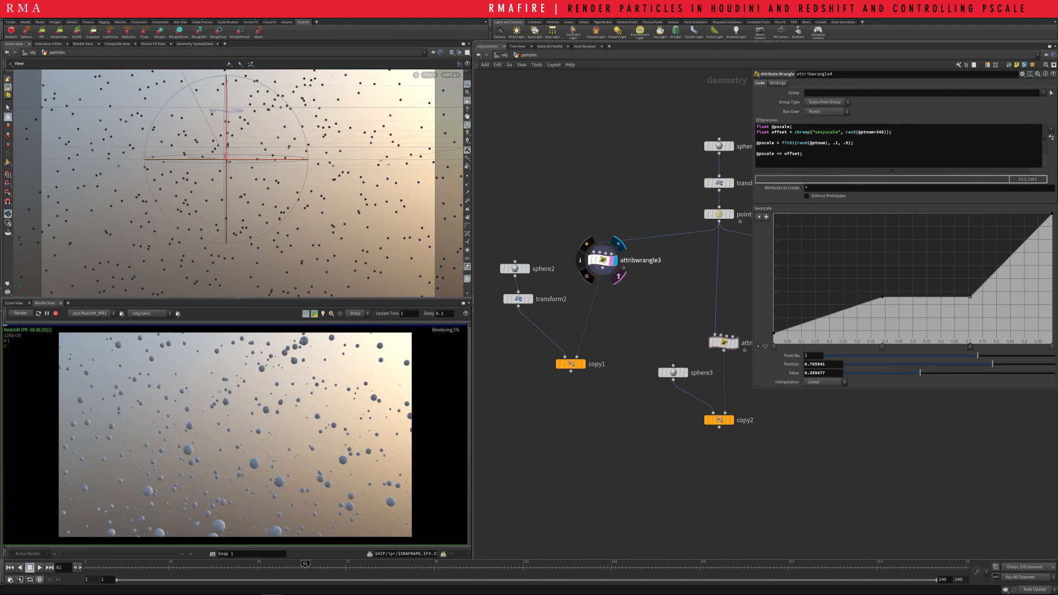
{"action": "left_click", "coordinate": [602, 260]}
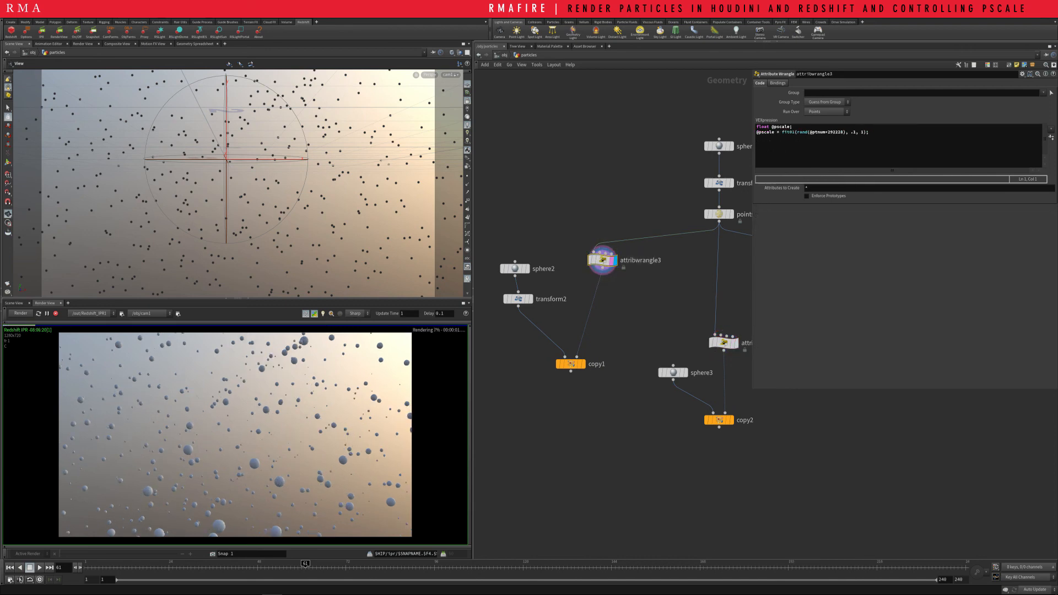
{"action": "double_click", "coordinate": [855, 133]}
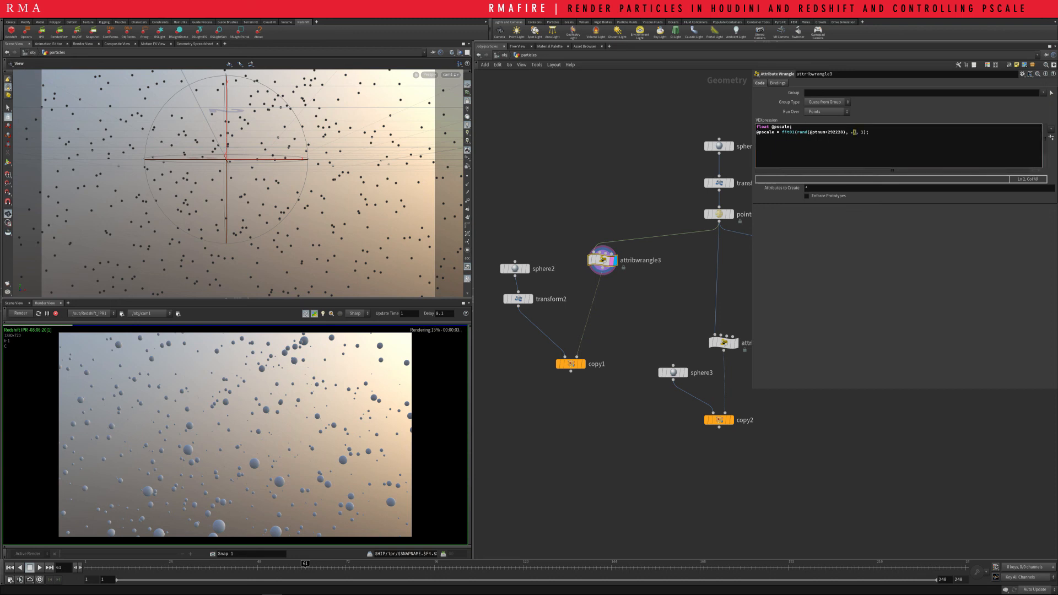
{"action": "type", "text": "3"}
Make attribrandomize1 the displayed node and set all four of its Max Value components to 1
{"action": "middle_click_drag", "start_coordinate": [728, 309], "coordinate": [436, 295]}
{"action": "left_click", "coordinate": [626, 268]}
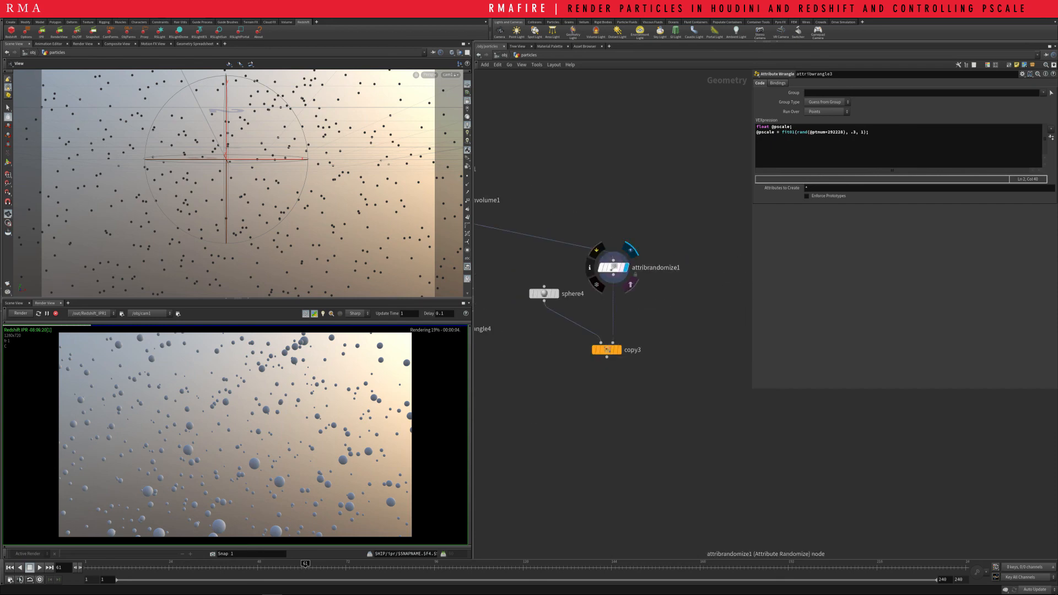
{"action": "left_click_drag", "start_coordinate": [674, 245], "coordinate": [601, 278]}
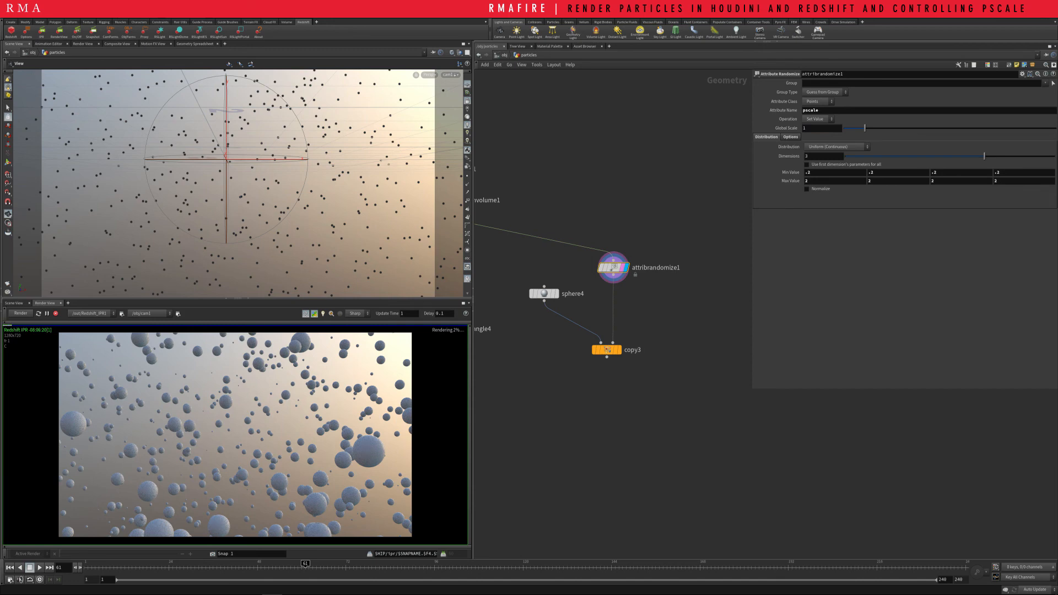
{"action": "left_click_drag", "start_coordinate": [809, 172], "coordinate": [805, 172]}
{"action": "left_click_drag", "start_coordinate": [813, 180], "coordinate": [793, 181]}
{"action": "type", "text": "1"}
{"action": "key", "text": "Tab"}
{"action": "type", "text": "1"}
{"action": "key", "text": "Tab"}
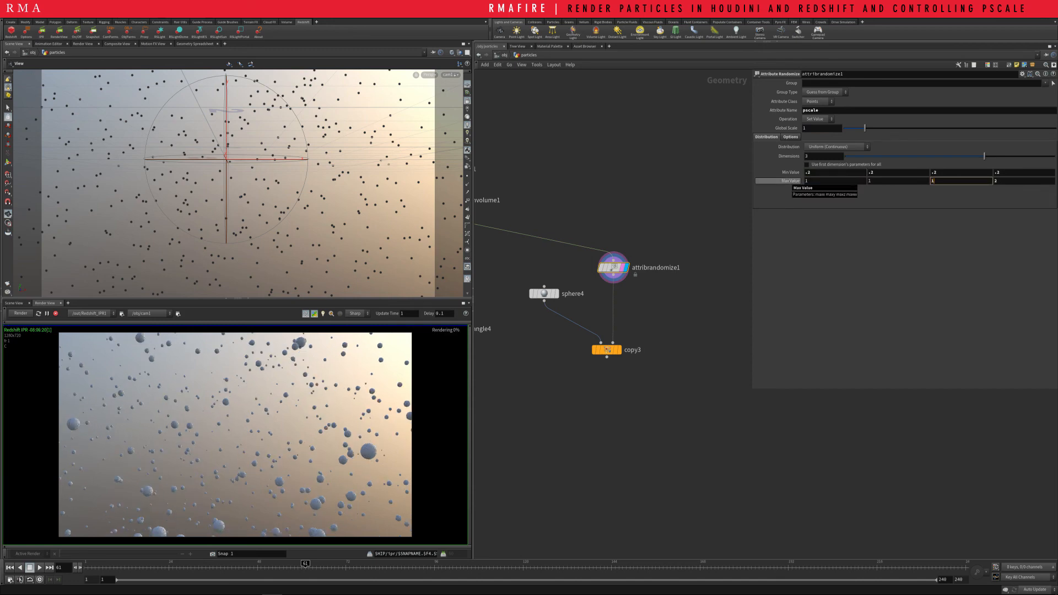
{"action": "type", "text": "1"}
{"action": "key", "text": "Tab"}
{"action": "type", "text": "1"}
{"action": "key", "text": "Tab"}
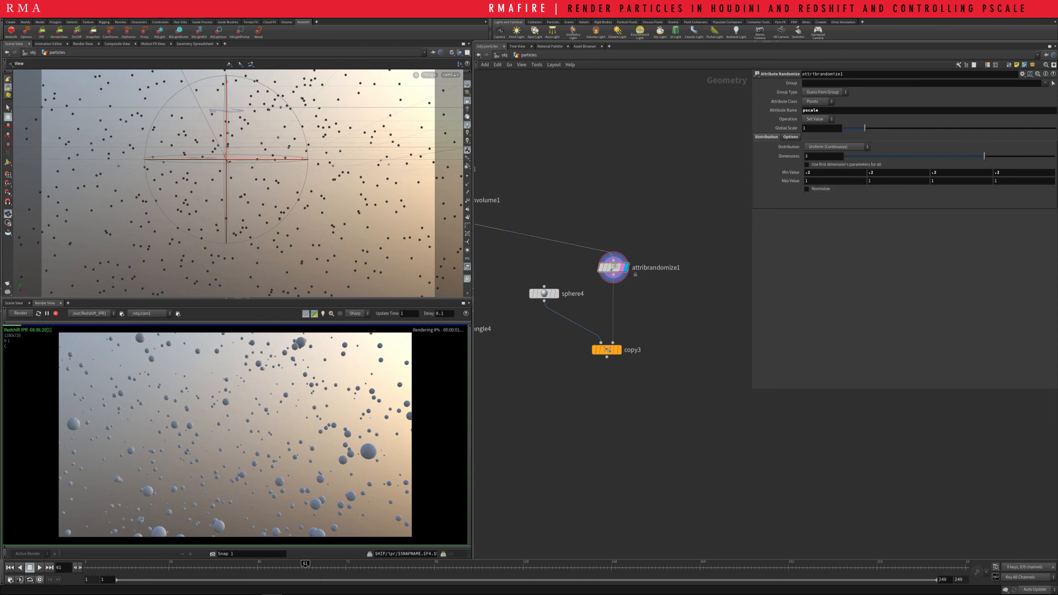
Examine the randomized particle sizes in the render from different camera angles and at closer range
{"action": "left_click", "coordinate": [592, 412]}
{"action": "middle_click_drag", "start_coordinate": [592, 412], "coordinate": [629, 395]}
{"action": "scroll", "coordinate": [628, 395], "scroll_direction": "down", "scroll_amount": 1}
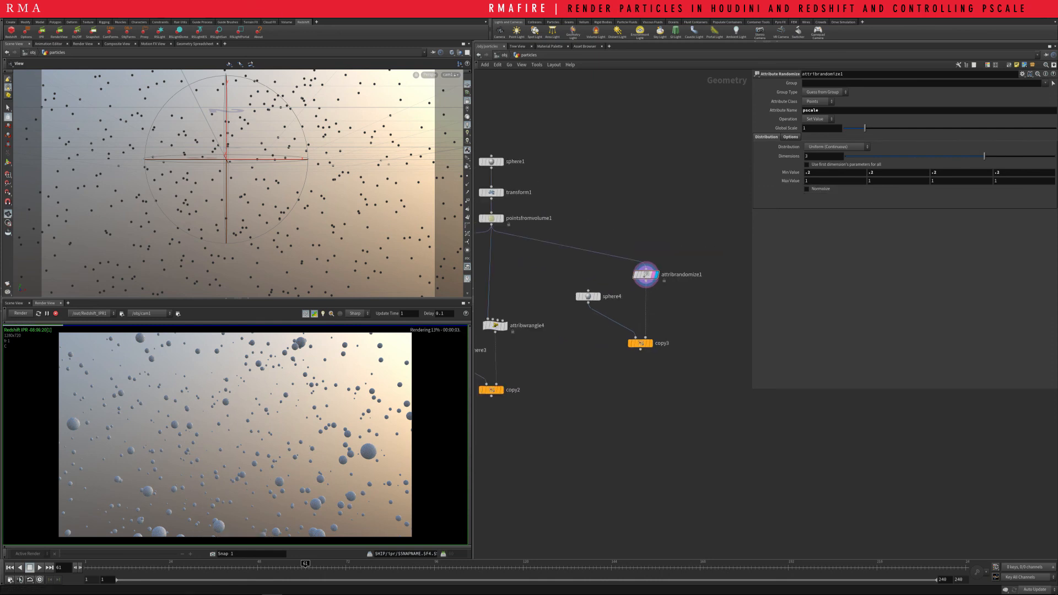
{"action": "scroll", "coordinate": [238, 183], "scroll_direction": "up", "scroll_amount": 4}
{"action": "middle_click_drag", "start_coordinate": [238, 183], "coordinate": [173, 163]}
{"action": "left_click_drag", "start_coordinate": [237, 175], "coordinate": [124, 163]}
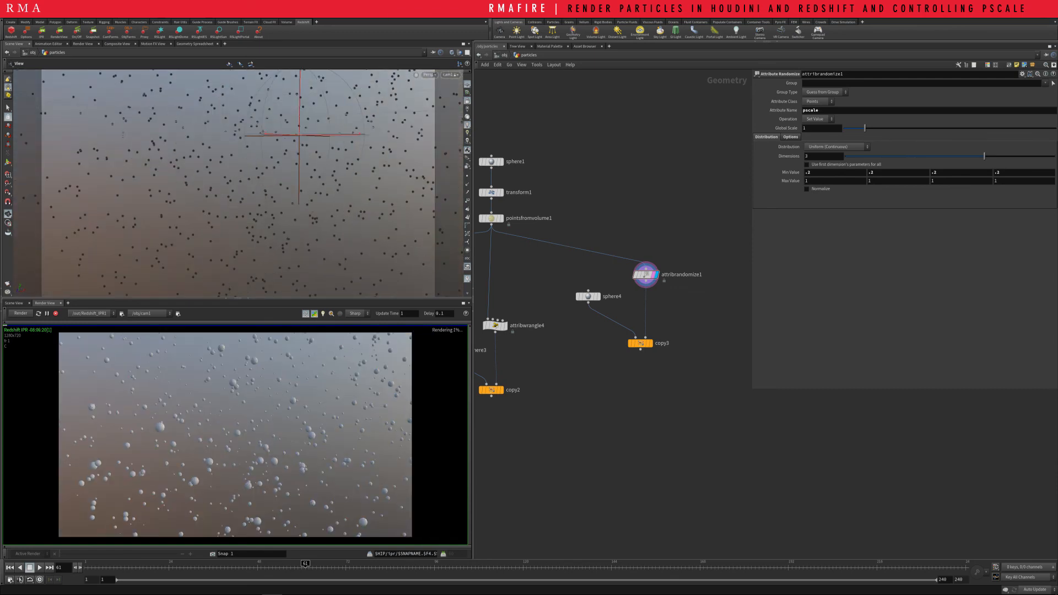
{"action": "left_click_drag", "start_coordinate": [188, 171], "coordinate": [236, 144]}
{"action": "scroll", "coordinate": [242, 172], "scroll_direction": "up", "scroll_amount": 2}
{"action": "scroll", "coordinate": [246, 178], "scroll_direction": "up", "scroll_amount": 2}
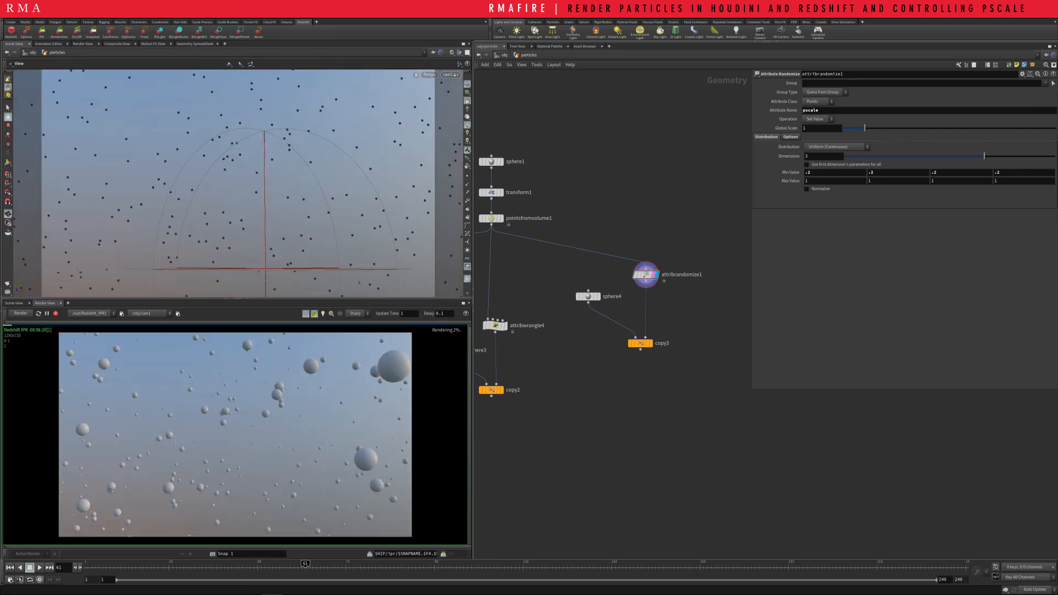
{"action": "scroll", "coordinate": [305, 417], "scroll_direction": "down", "scroll_amount": 7}
{"action": "scroll", "coordinate": [263, 426], "scroll_direction": "up", "scroll_amount": 6}
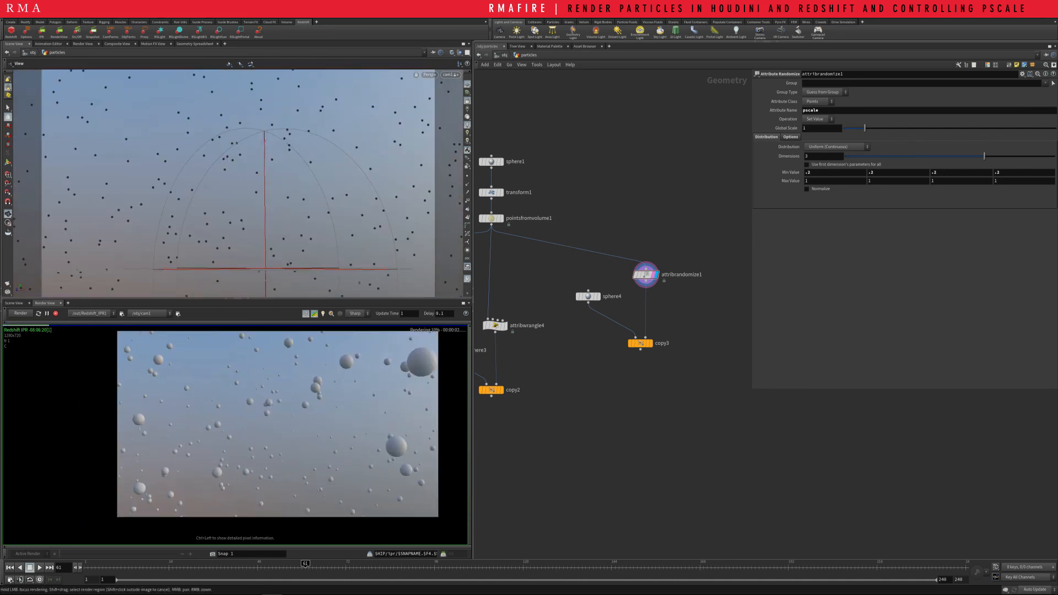
{"action": "middle_click_drag", "start_coordinate": [275, 423], "coordinate": [237, 435]}
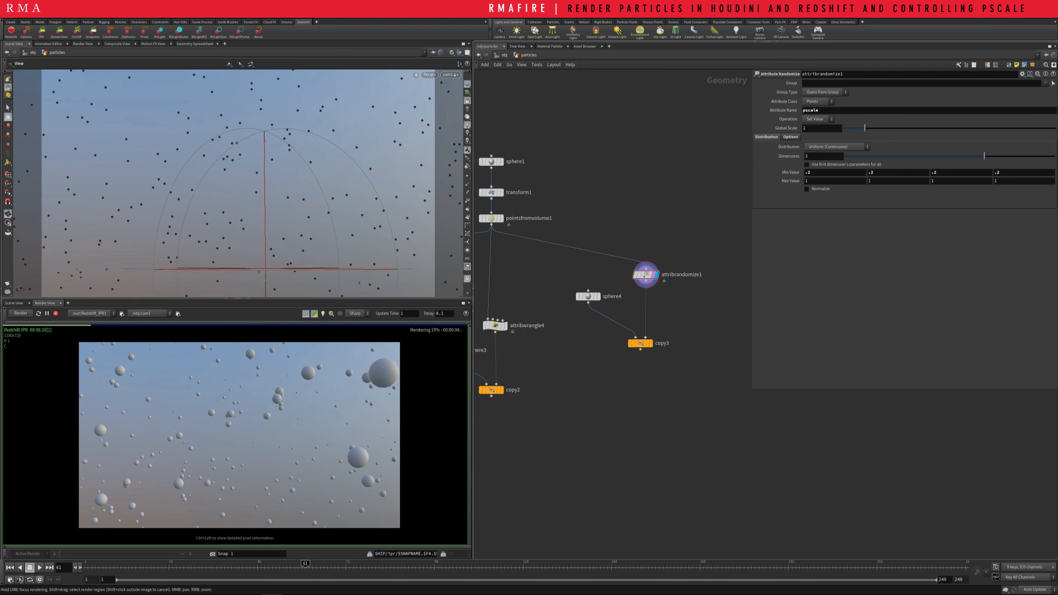